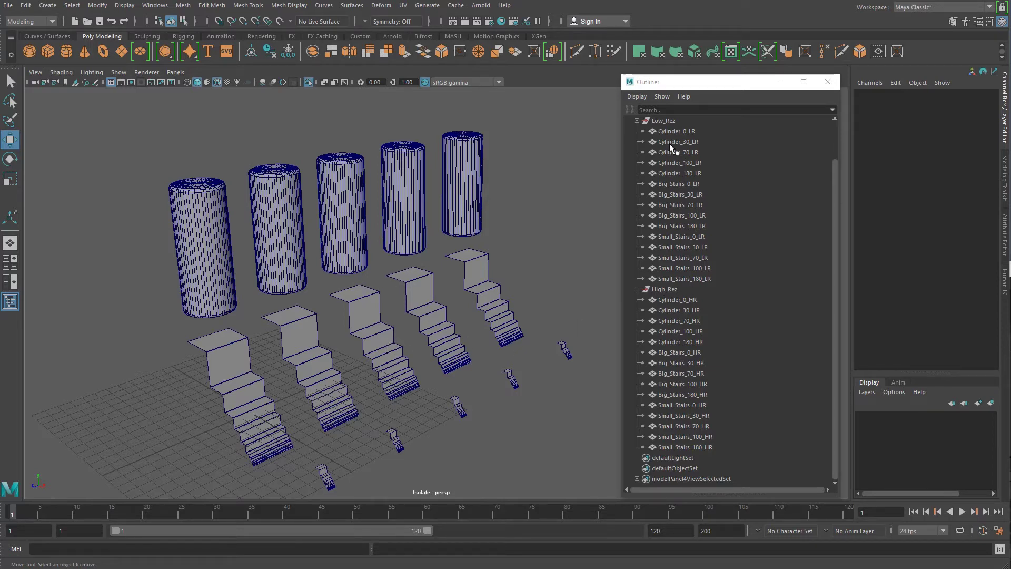
Look through the Low_Rez group in the Outliner, selecting the group and several of its cylinder and big stairs meshes.
left_click(676, 121)
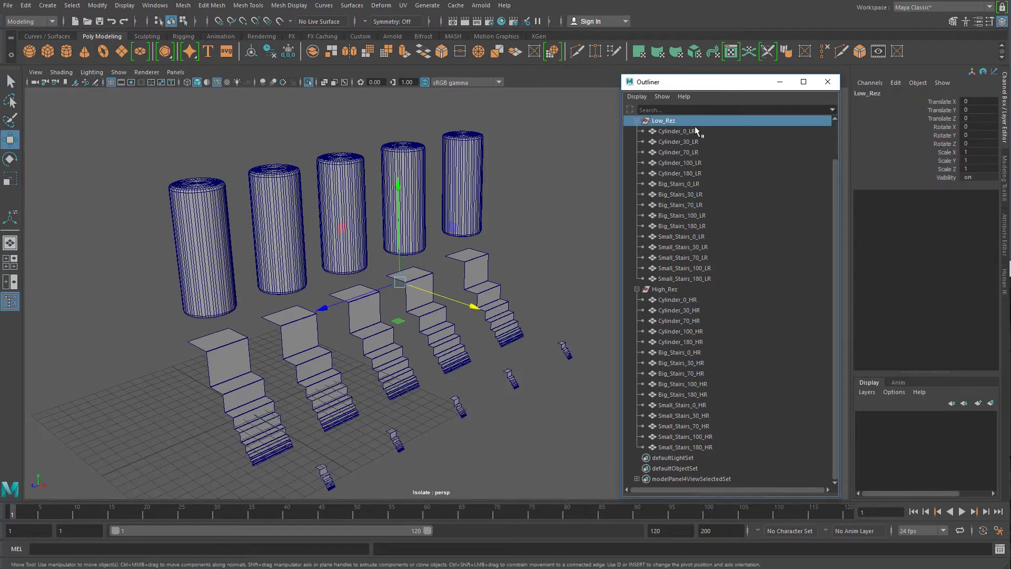
left_click(677, 131)
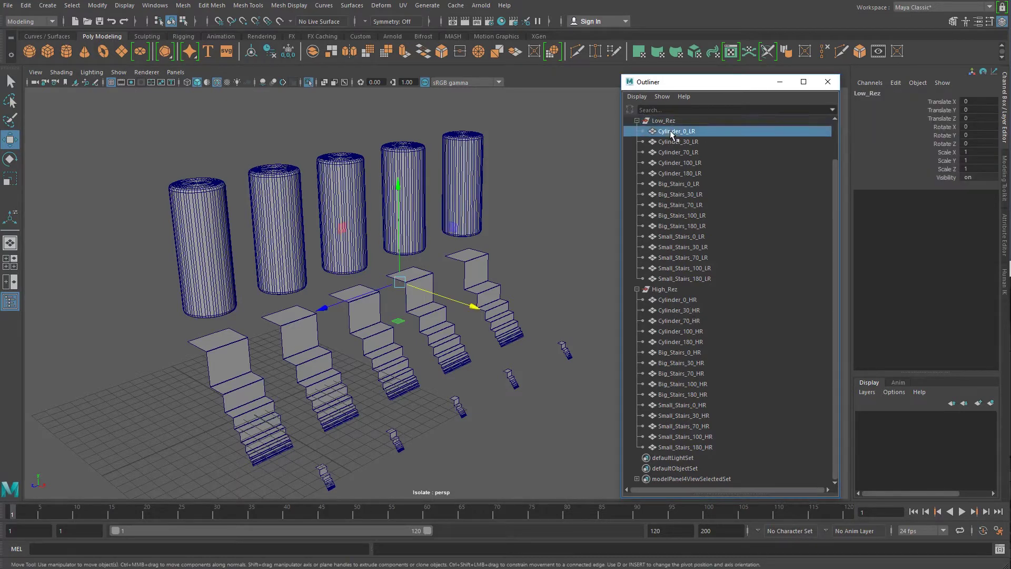
left_click(676, 142)
left_click(677, 152)
left_click(684, 184)
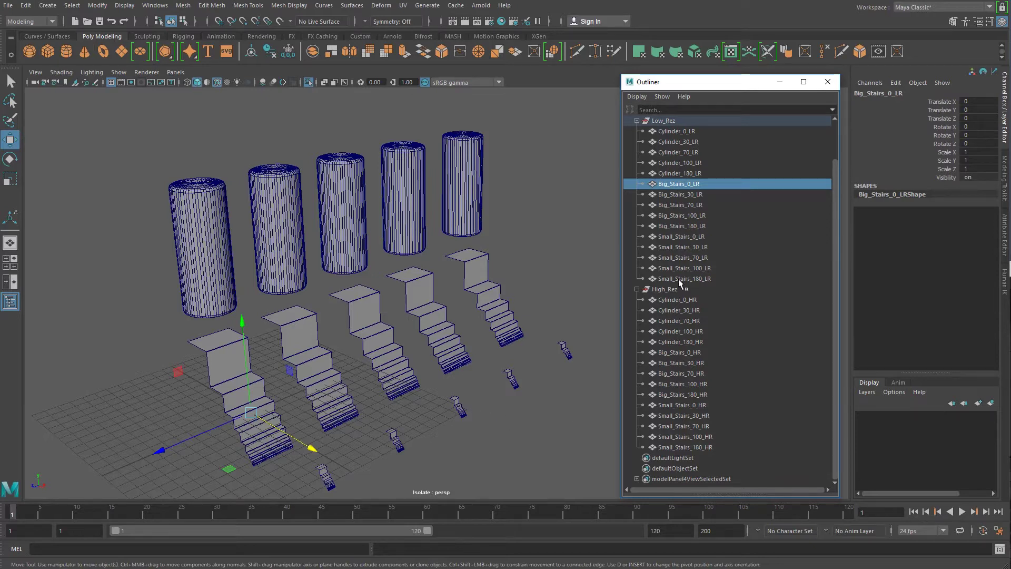
Isolate the Low_Rez group in the viewport.
left_click(659, 121)
left_click(118, 72)
mouse_move(158, 91)
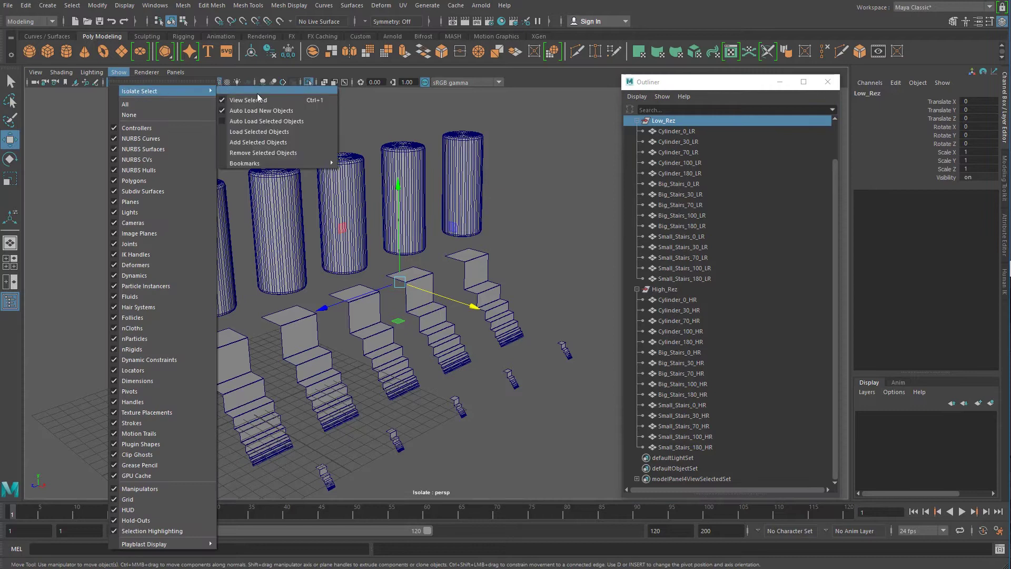
left_click(258, 101)
left_click(119, 72)
left_click(248, 100)
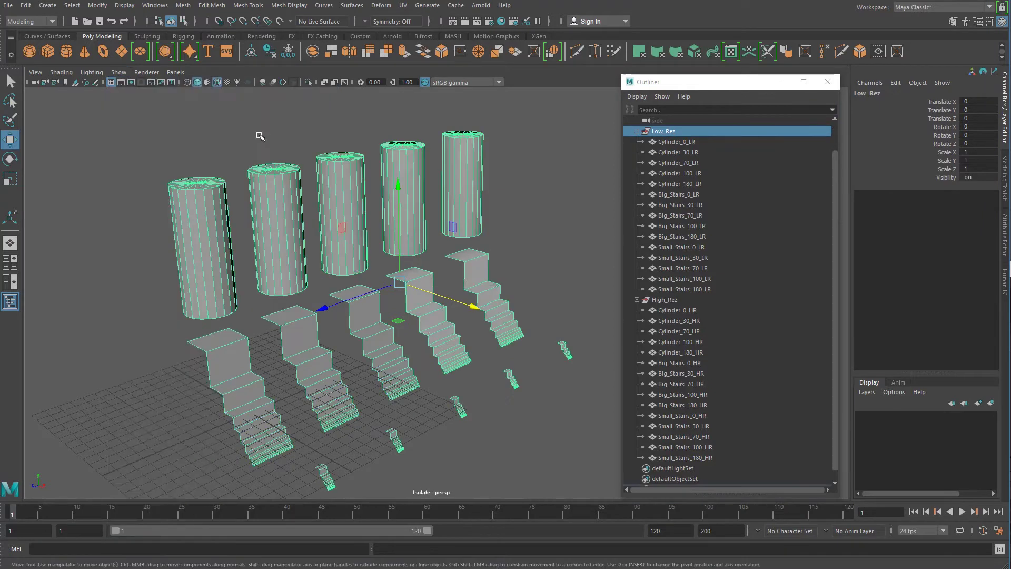
Clear the selection and turn off Wireframe on Shaded so the low-res meshes display as plain shaded surfaces.
left_click(162, 280)
mouse_move(161, 280)
right_mouse_down("alt")
mouse_move(354, 346)
mouse_move(285, 321)
right_mouse_up("alt")
left_click_drag(285, 321, 247, 318, "alt")
left_click(60, 74)
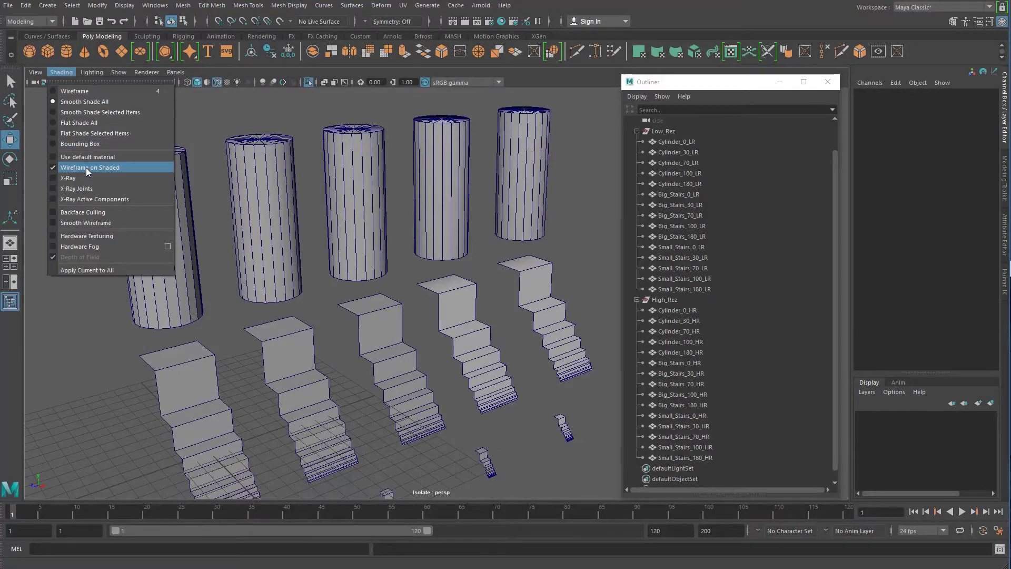
left_click(87, 168)
scroll(216, 231, "down", 3)
scroll(216, 231, "down", 1)
Review the Soften/Harden Edges options, trying an angle of about 151.7, and close them without applying.
left_click(248, 6)
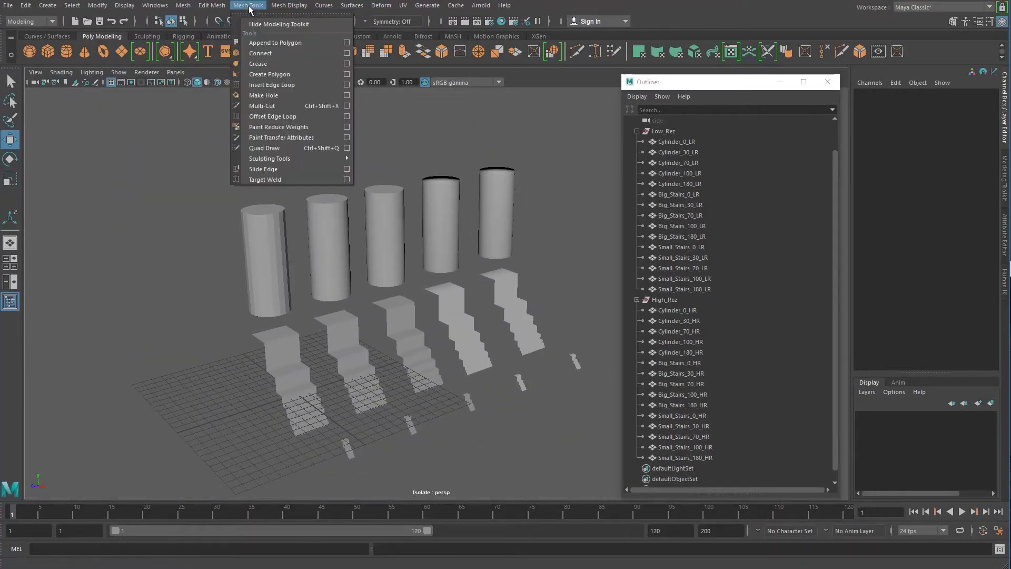
mouse_move(288, 6)
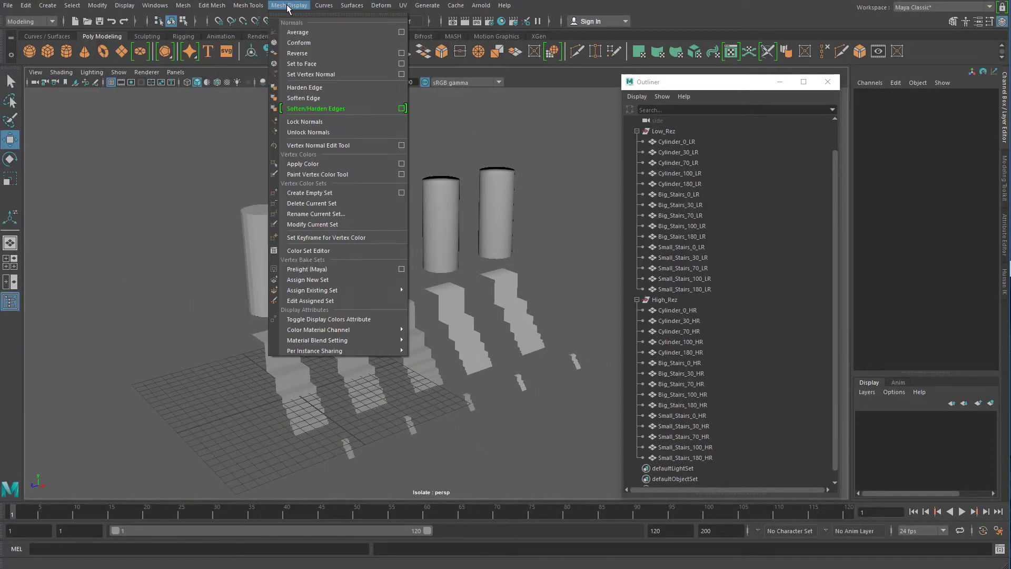
left_click(403, 109)
left_click_drag(470, 207, 529, 220)
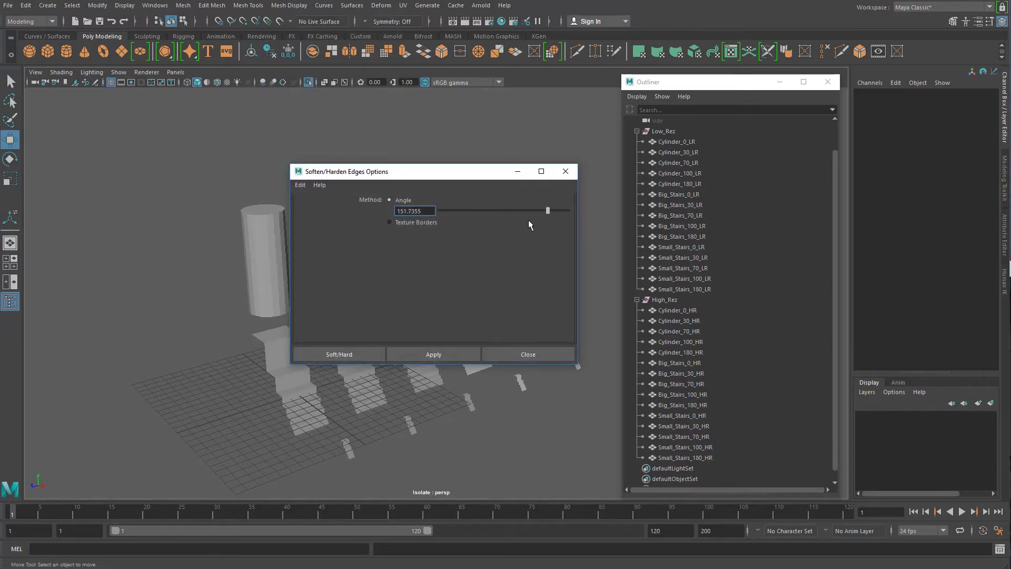
left_click(573, 175)
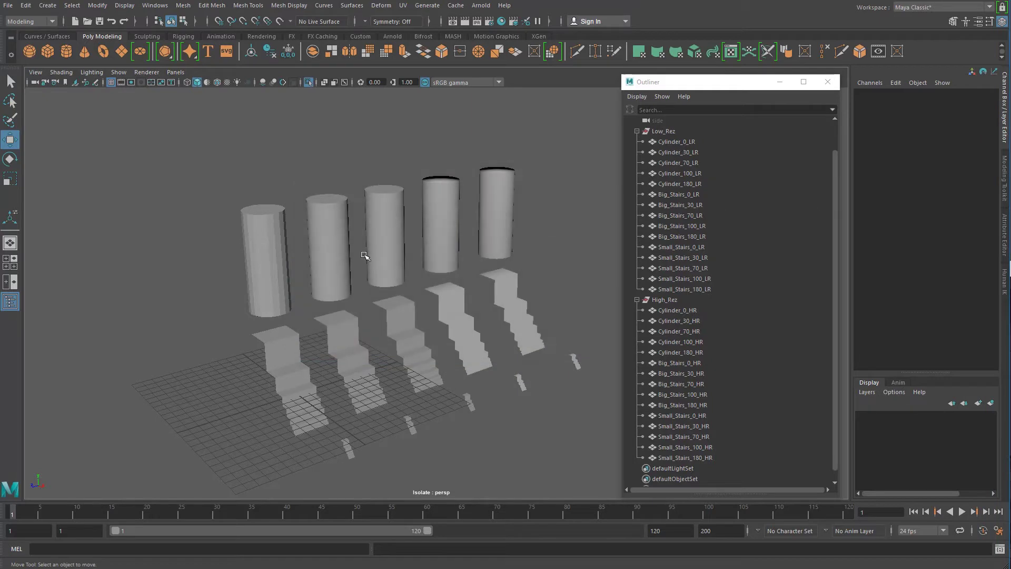
Examine the edge shading of the five low-res cylinders one by one, from Cylinder_0_LR to Cylinder_180_LR.
left_click(265, 247)
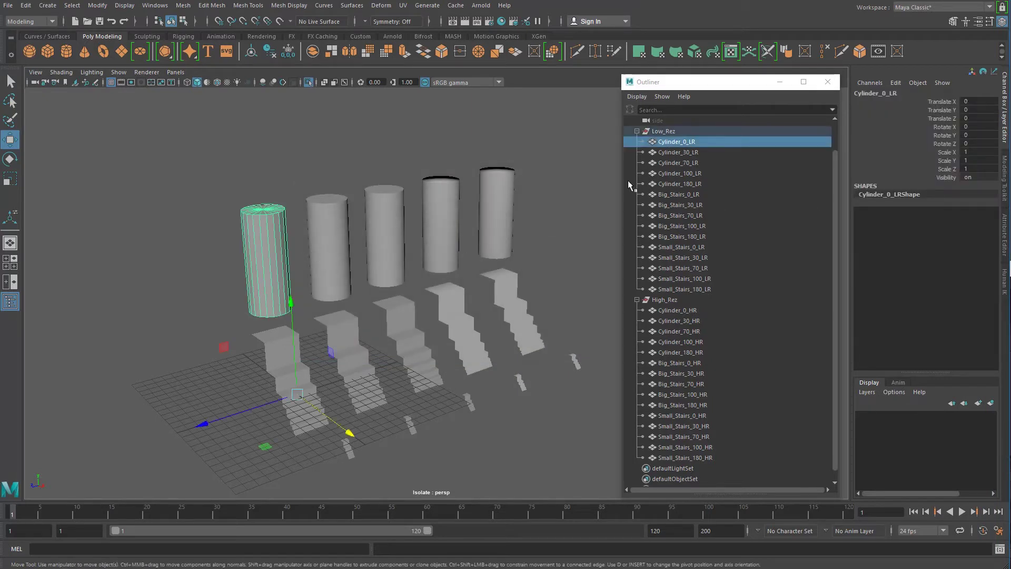
left_click(133, 292)
scroll(279, 241, "up", 2)
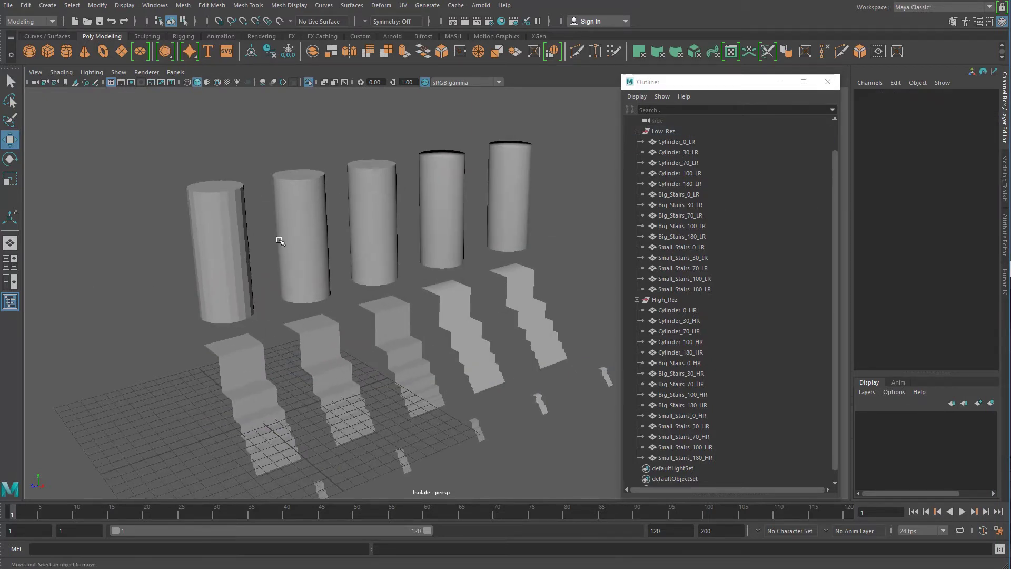
left_click(316, 230)
left_click(377, 209)
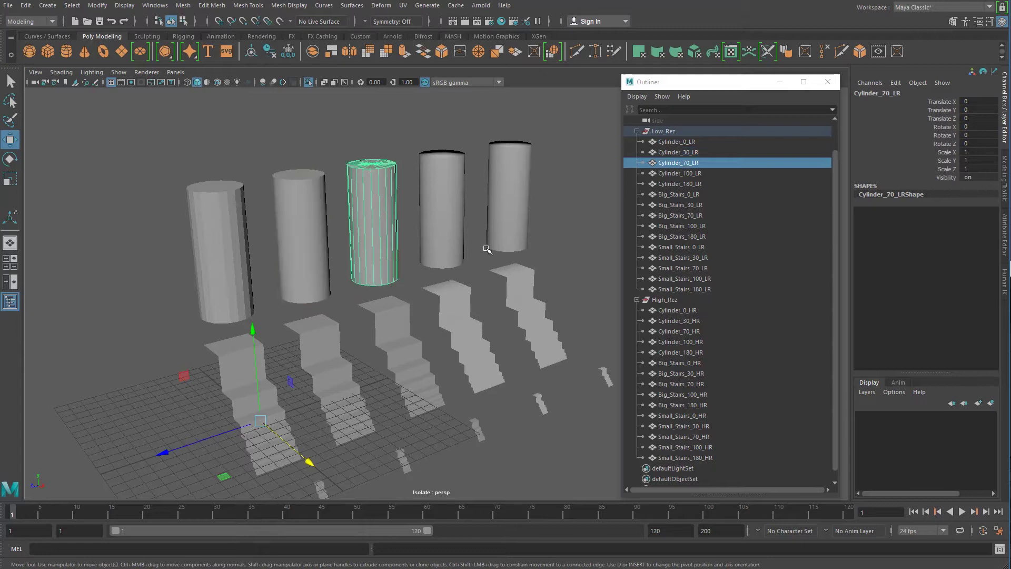
left_click(453, 205)
left_click(519, 191)
middle_click_drag(345, 354, 381, 244, "alt")
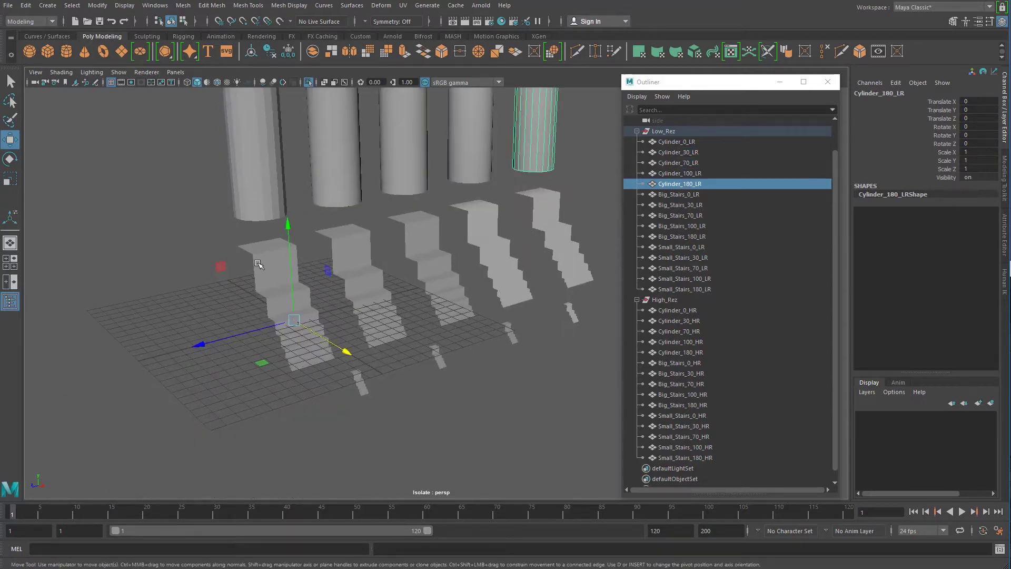
Examine the edge shading of the five low-res big staircases, from Big_Stairs_0_LR to Big_Stairs_180_LR, from several angles.
left_click(258, 265)
left_click(344, 254)
left_click(418, 225)
left_click(480, 216)
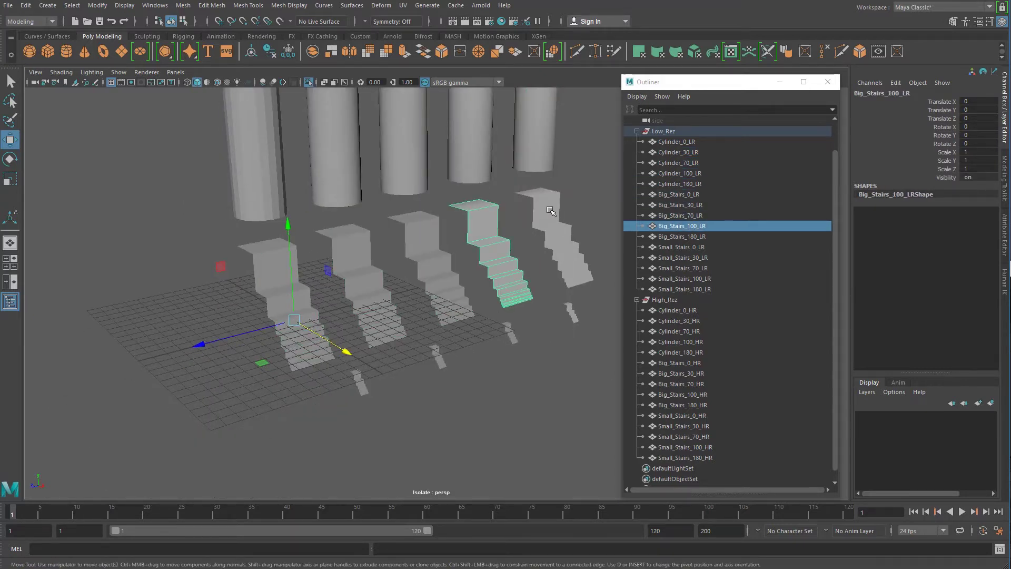
left_click(550, 211)
left_click_drag(486, 232, 430, 287, "alt")
middle_click_drag(431, 287, 330, 313, "alt")
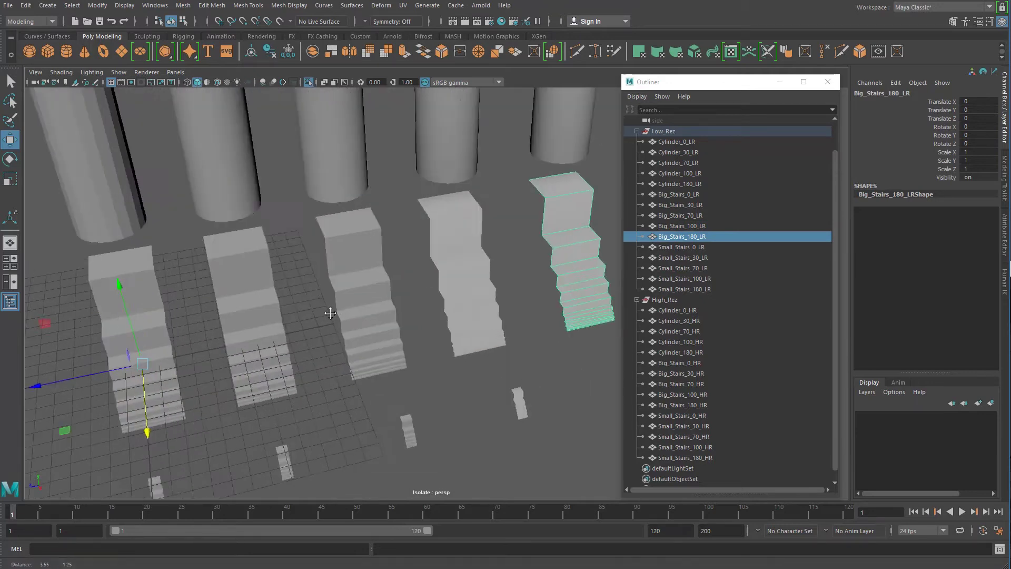
left_click_drag(330, 313, 163, 301, "alt")
left_click(163, 301)
left_click_drag(127, 346, 281, 298, "alt")
left_click_drag(333, 372, 287, 361, "alt")
middle_click_drag(287, 361, 287, 362, "alt")
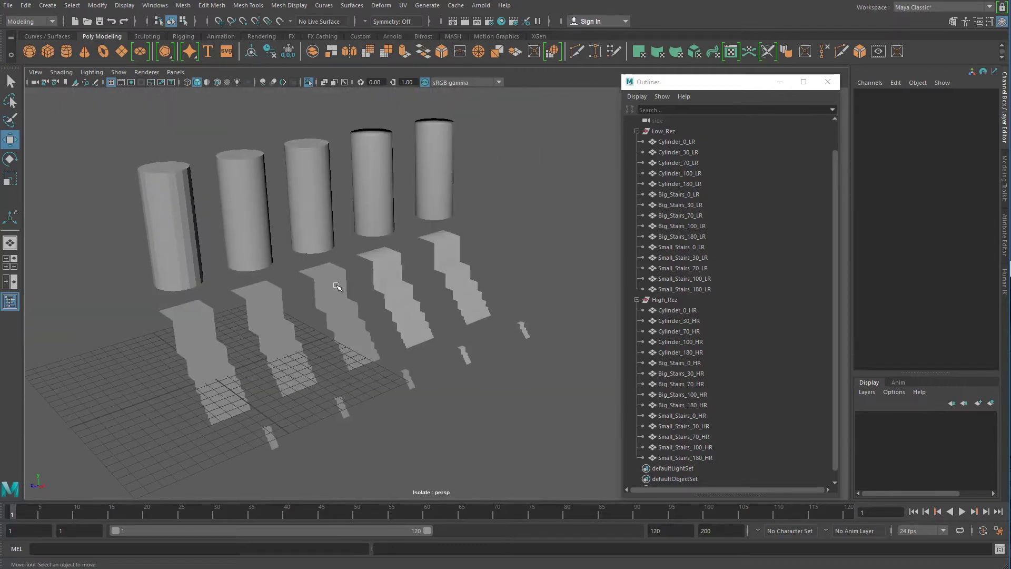
Release the Low_Rez isolation and isolate the High_Rez group in the viewport instead.
left_click(662, 132)
left_click(119, 73)
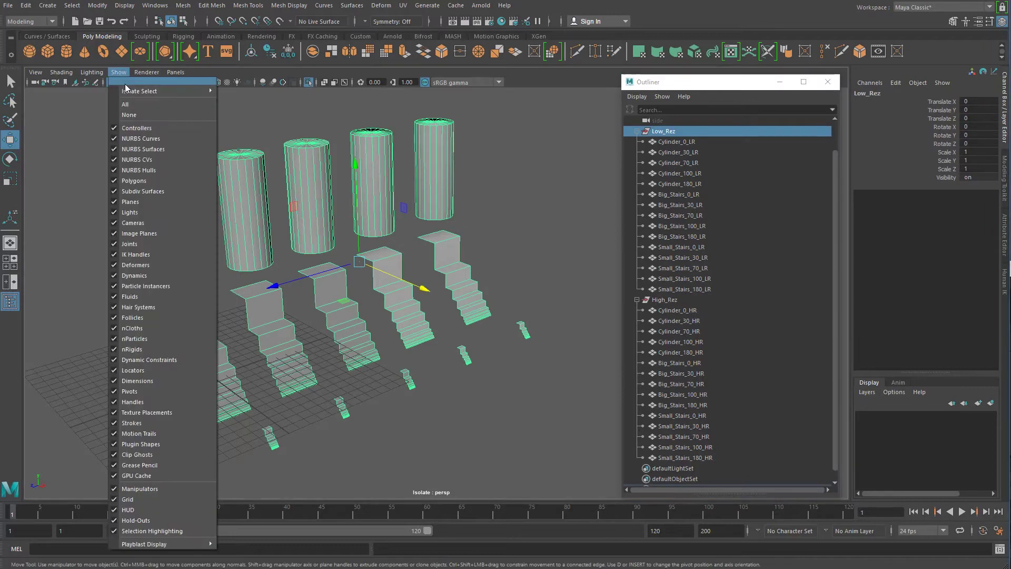
mouse_move(137, 90)
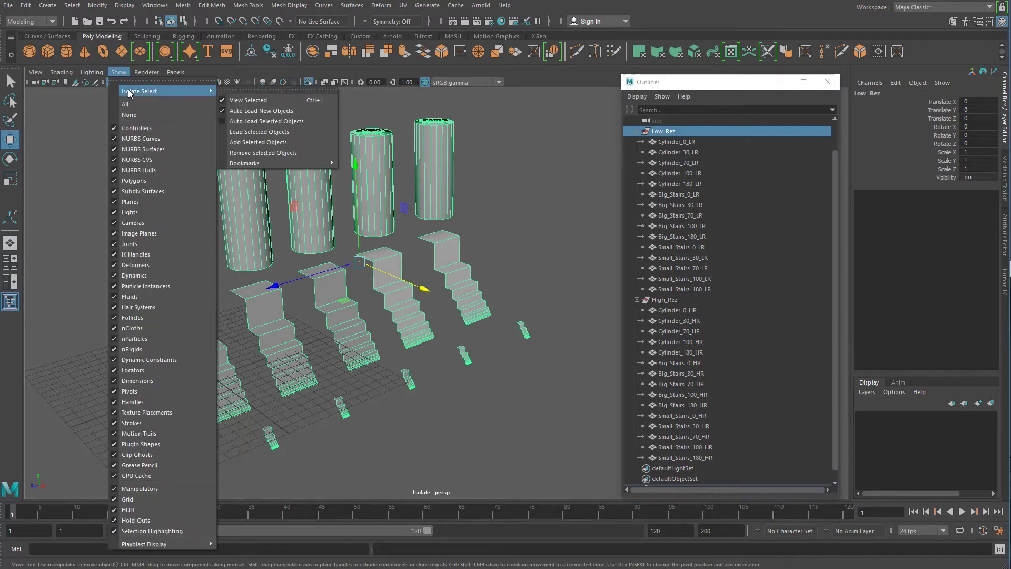
left_click(278, 103)
left_click(664, 300)
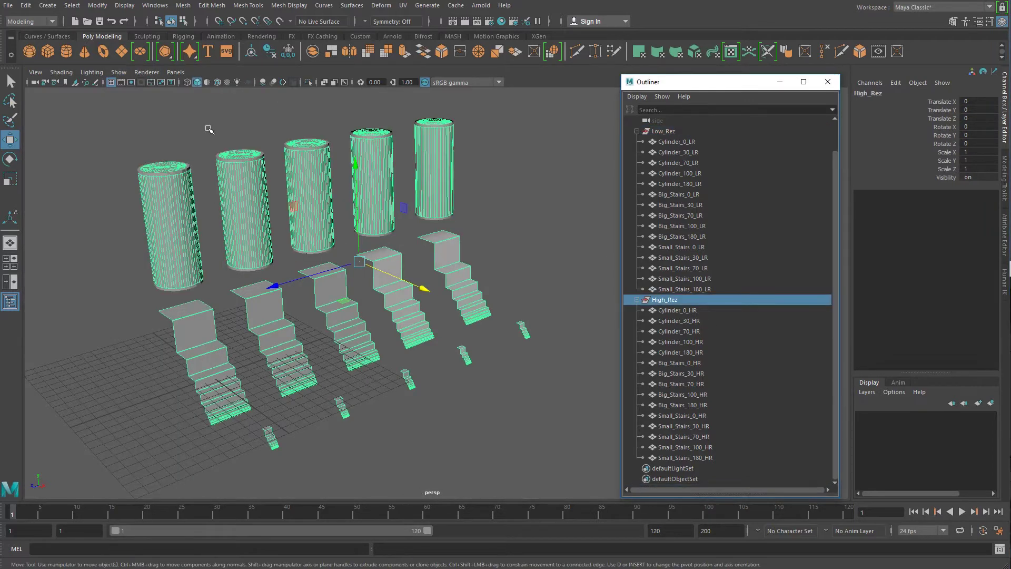
left_click(119, 72)
mouse_move(158, 91)
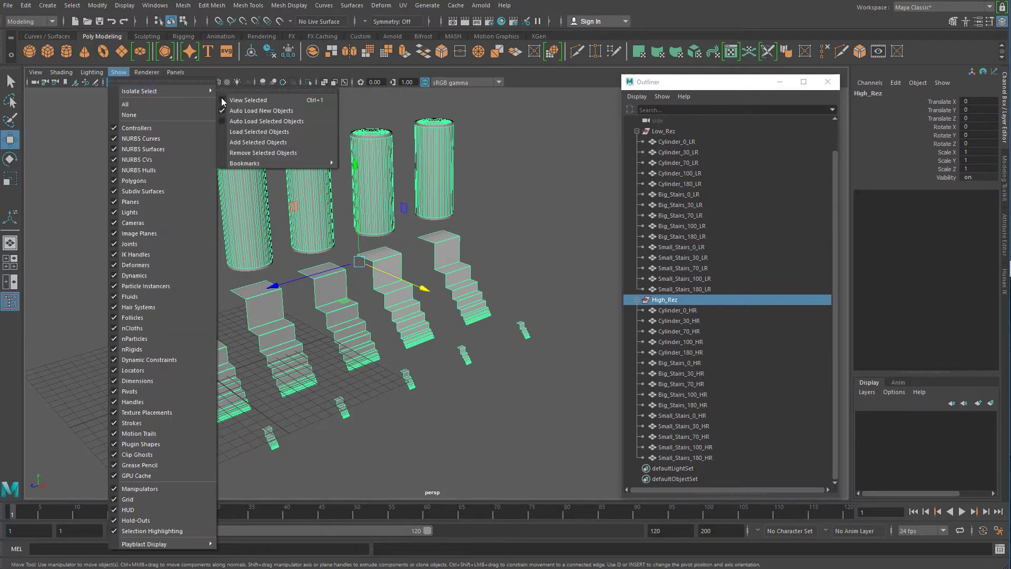
left_click(260, 100)
Examine the rounded edges of the high-res cylinders, including Cylinder_30_HR, up close.
left_click(421, 382)
scroll(416, 392, "up", 6)
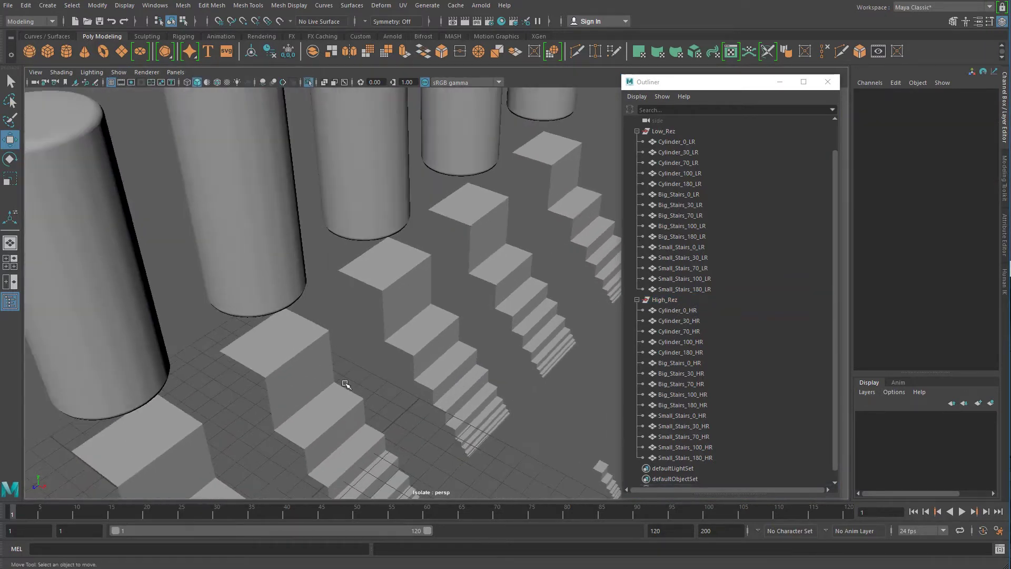
scroll(390, 391, "up", 3)
middle_click_drag(363, 391, 440, 429, "alt")
left_click(399, 274)
right_click_drag(369, 264, 327, 262, "alt")
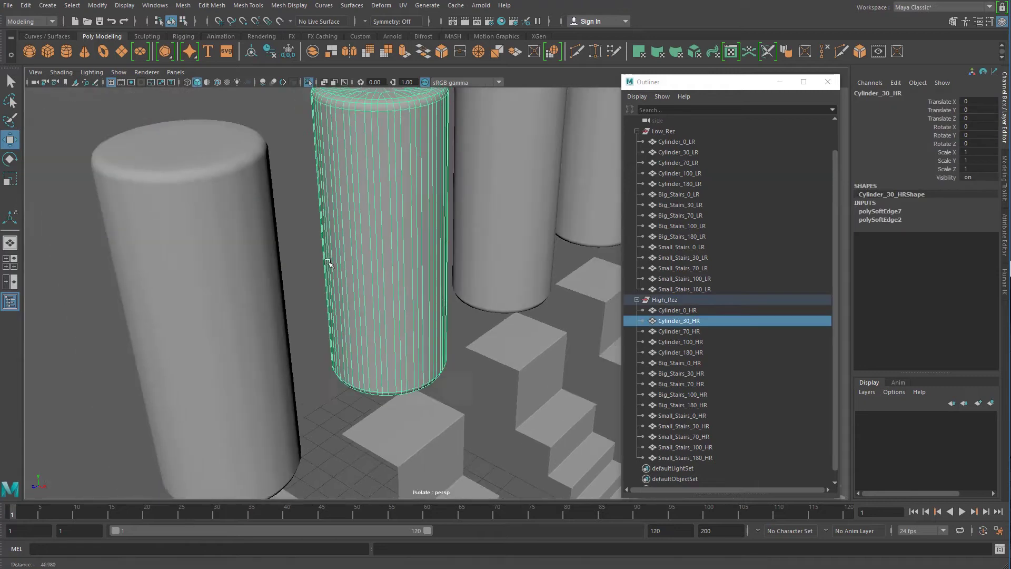
left_click(318, 220)
right_click_drag(335, 213, 279, 221, "alt")
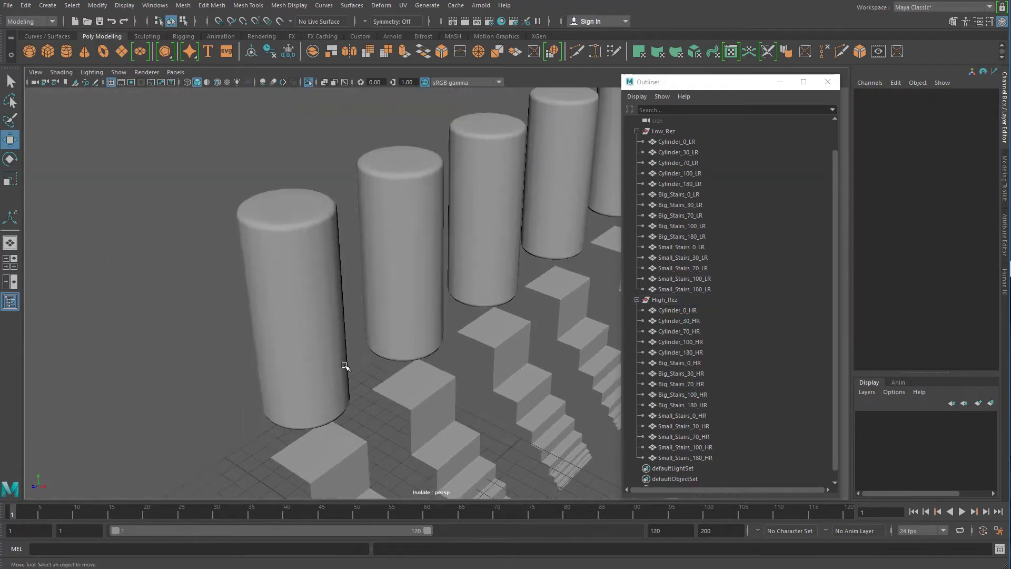
Examine the beveled step edges of the small high-res staircase Small_Stairs_30_HR up close.
middle_click_drag(393, 443, 282, 356, "alt")
middle_click_drag(405, 469, 438, 350, "alt")
right_click_drag(438, 349, 210, 406, "alt")
left_click(347, 324)
middle_click_drag(368, 421, 295, 400, "alt")
right_click_drag(295, 401, 395, 368, "alt")
left_click(395, 367)
key("f")
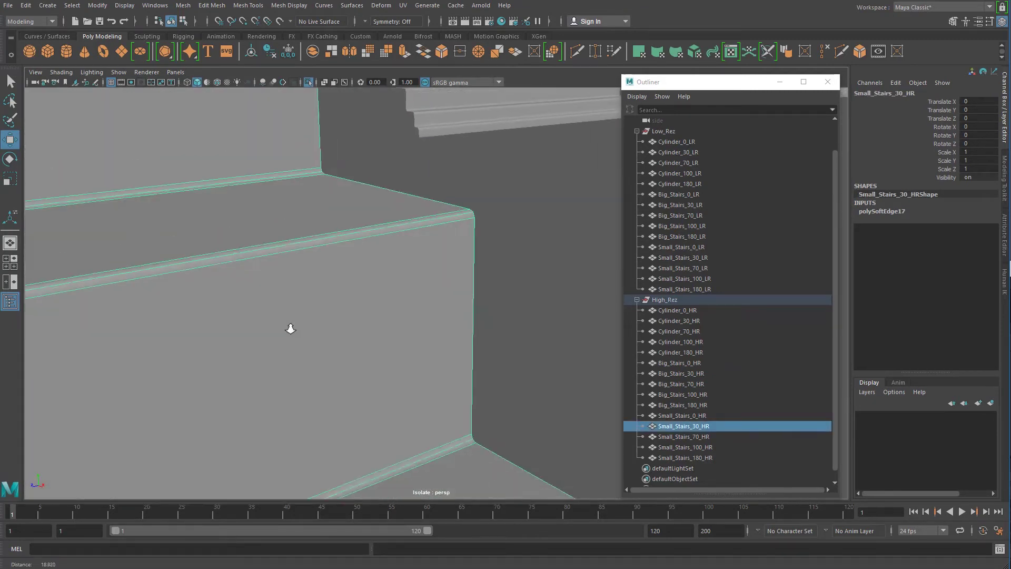
right_click_drag(305, 267, 200, 295, "alt")
middle_click_drag(200, 295, 353, 416, "alt")
right_click_drag(353, 416, 206, 292, "alt")
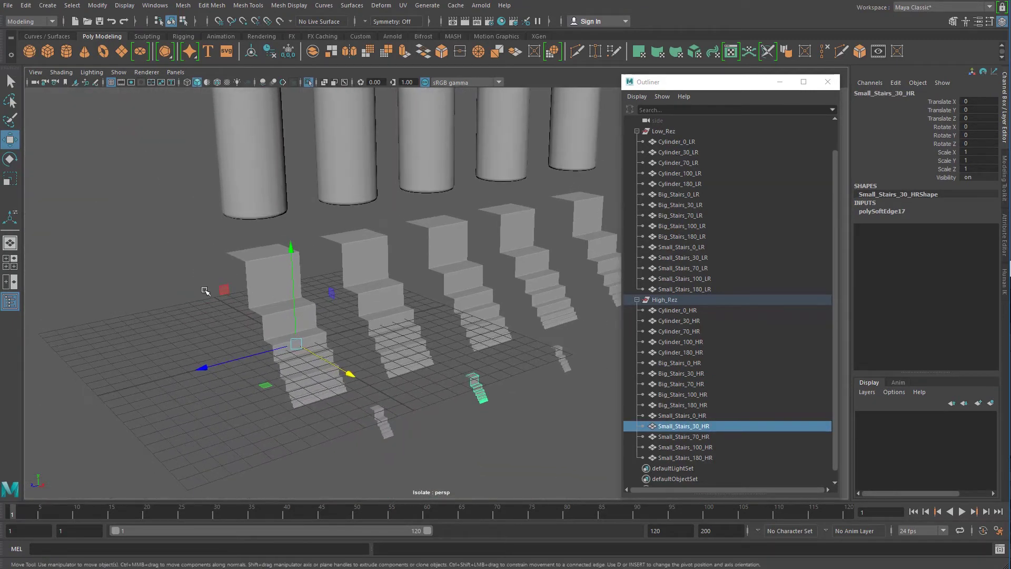
Select Big_Stairs_30_HR and view it together with all the other high-res meshes.
left_click(266, 275)
scroll(300, 266, "down", 1)
middle_click_drag(300, 266, 238, 298, "alt")
left_click(262, 314)
right_click_drag(321, 272, 209, 178, "alt")
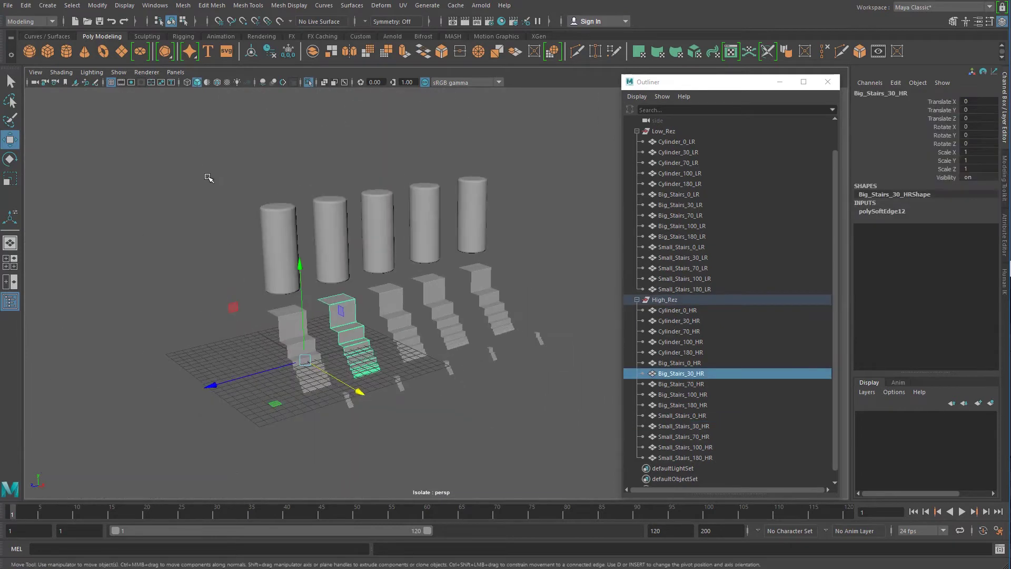
Select all the meshes inside the Low_Rez group and inspect their UV layout in the UV Editor, closing it when done.
left_click_drag(680, 141, 685, 288)
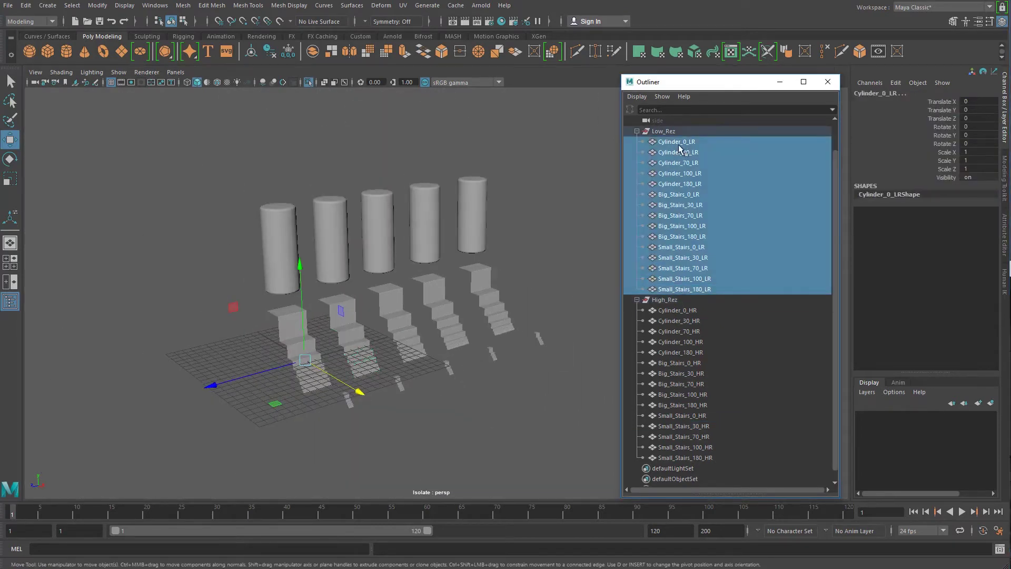
left_click(182, 7)
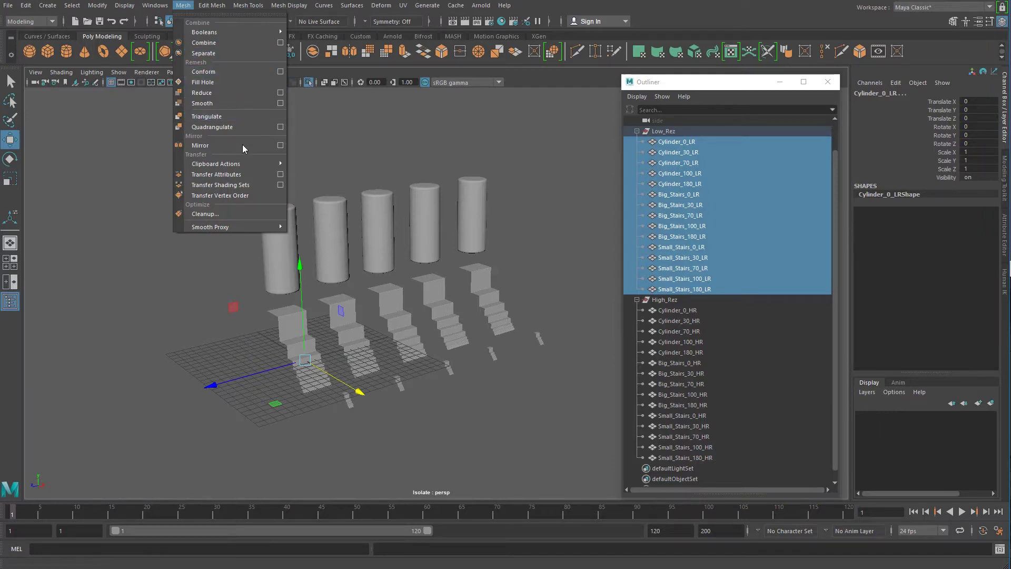
mouse_move(159, 7)
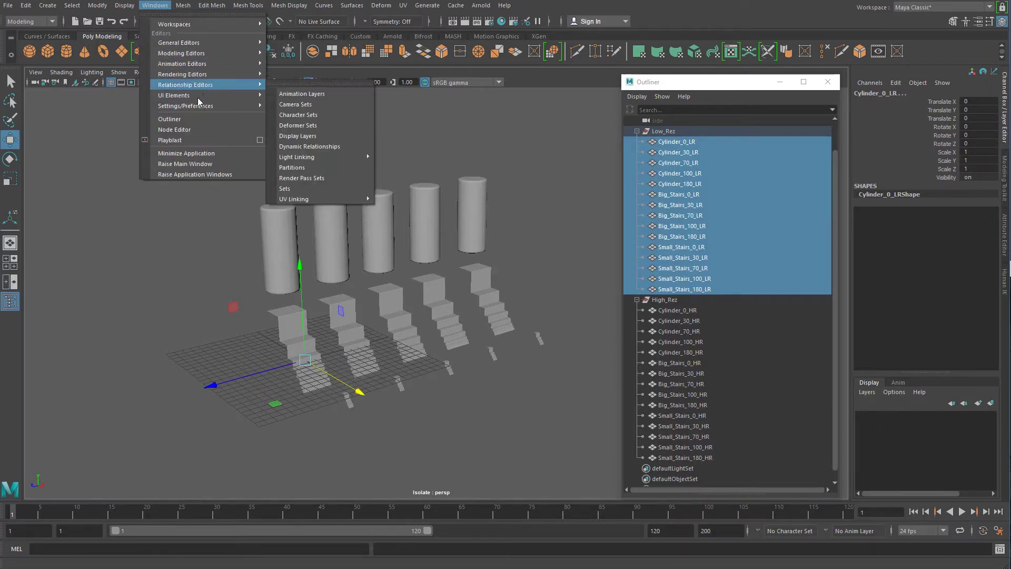
mouse_move(200, 107)
mouse_move(200, 53)
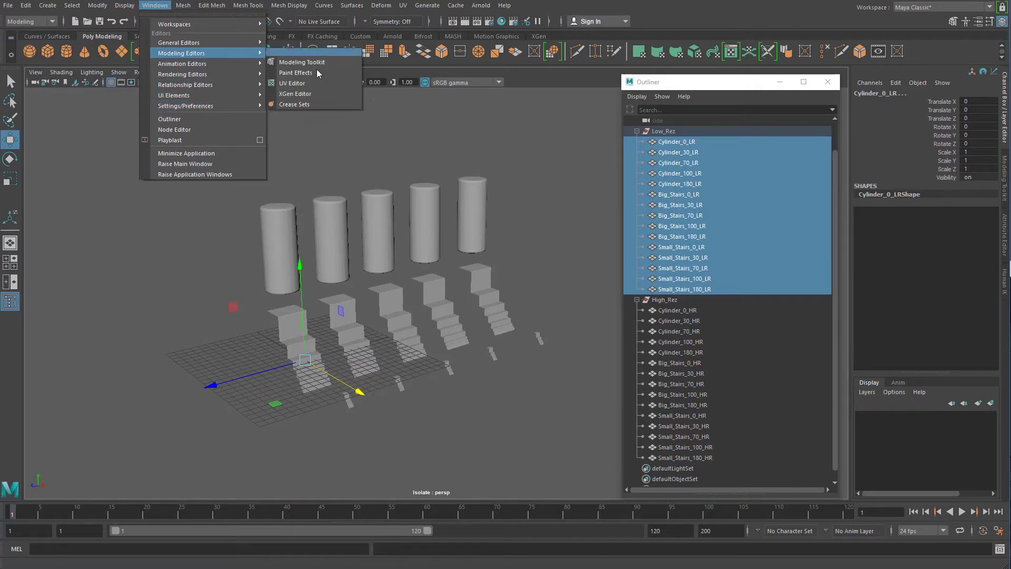
left_click(318, 84)
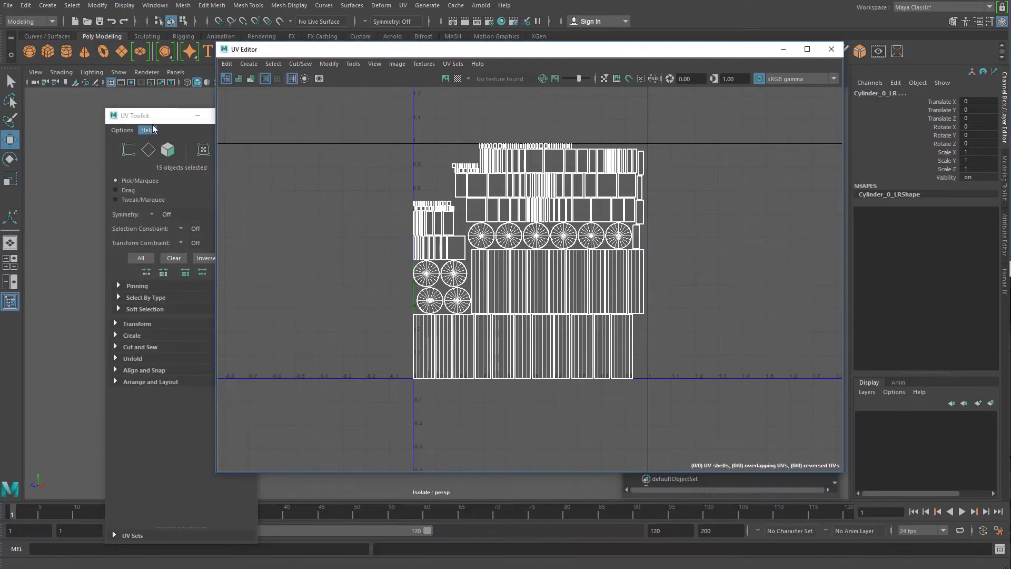
left_click(240, 124)
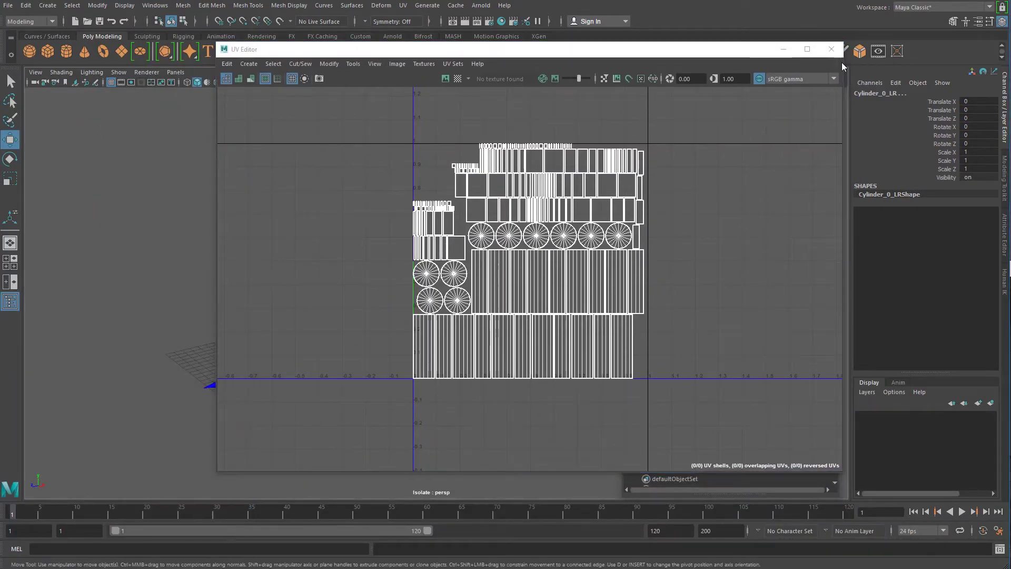
left_click(832, 49)
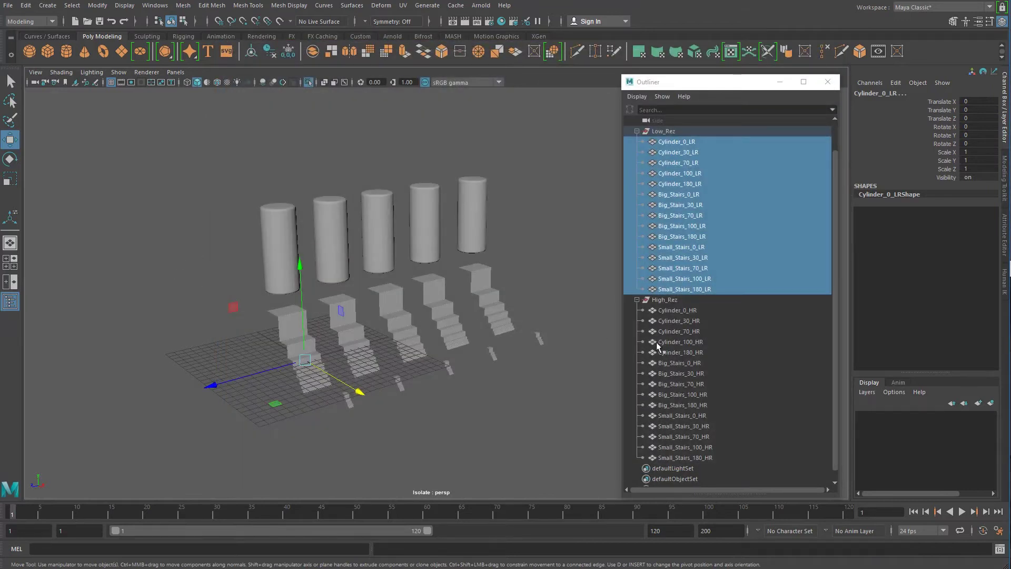
Select every mesh in the High_Rez group, then clear the selection and look over the cylinders and stairs.
left_click(680, 310)
left_click(688, 457, "shift")
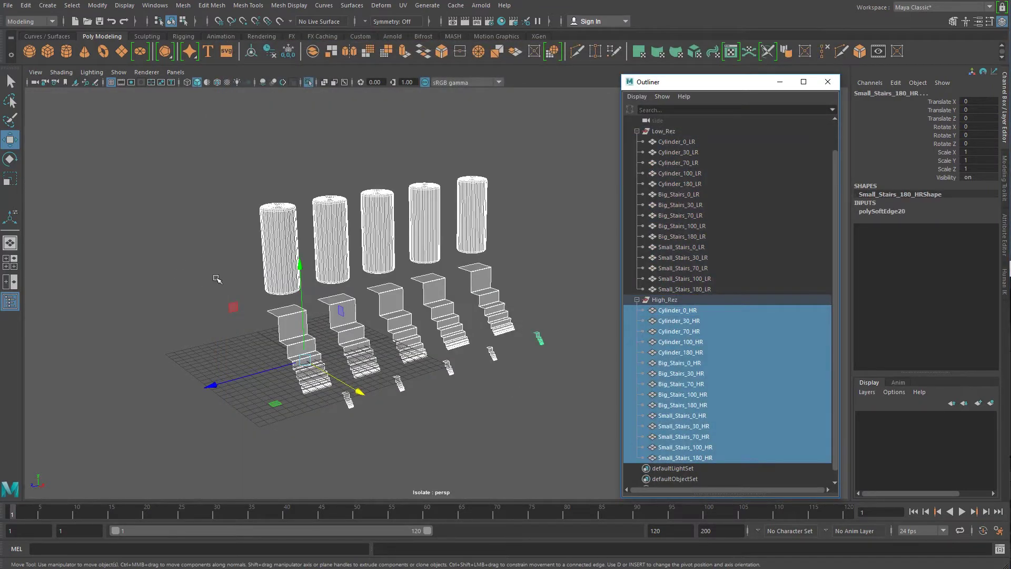
left_click(335, 295)
scroll(335, 295, "up", 2)
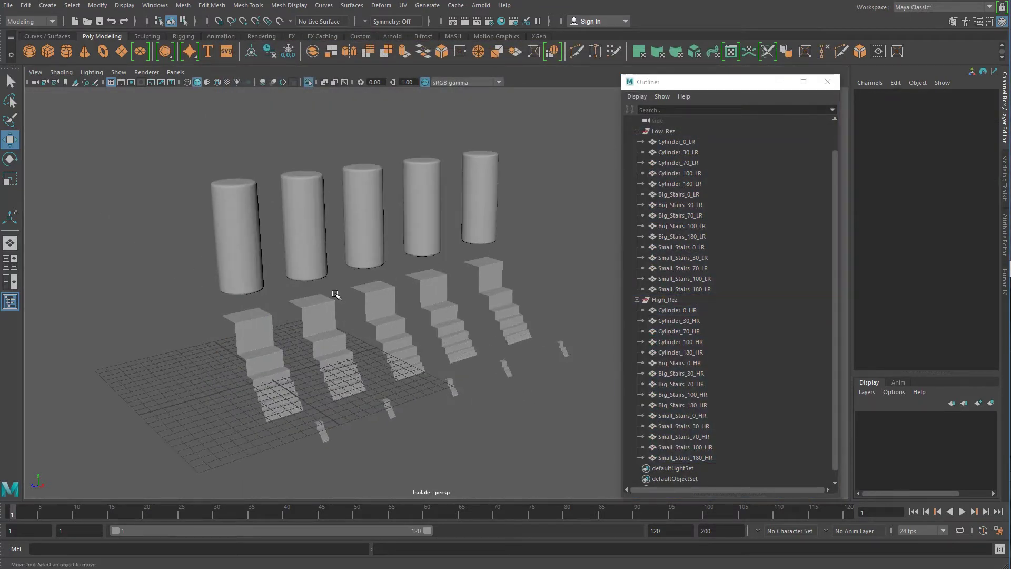
Select every mesh in the Low_Rez group, from Cylinder_0_LR to Small_Stairs_180_LR, and turn off the viewport isolation.
left_click(667, 143)
left_click(685, 289, "shift")
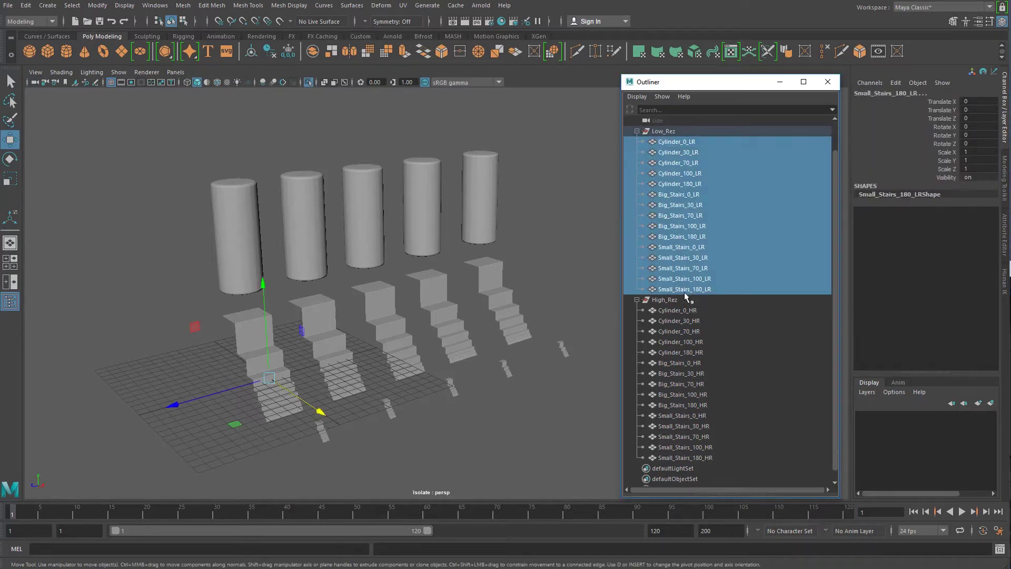
left_click(118, 72)
mouse_move(153, 91)
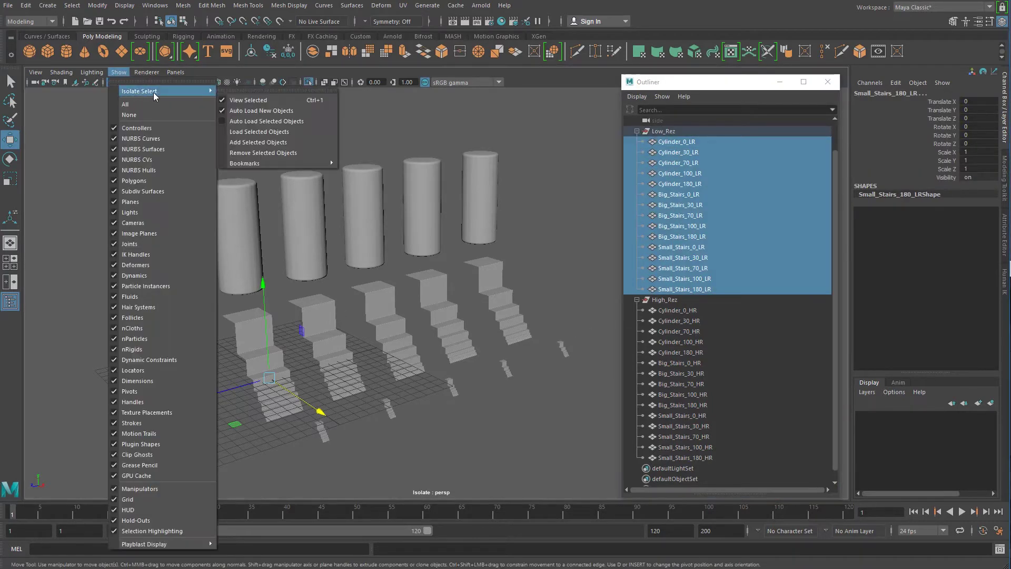
left_click(255, 101)
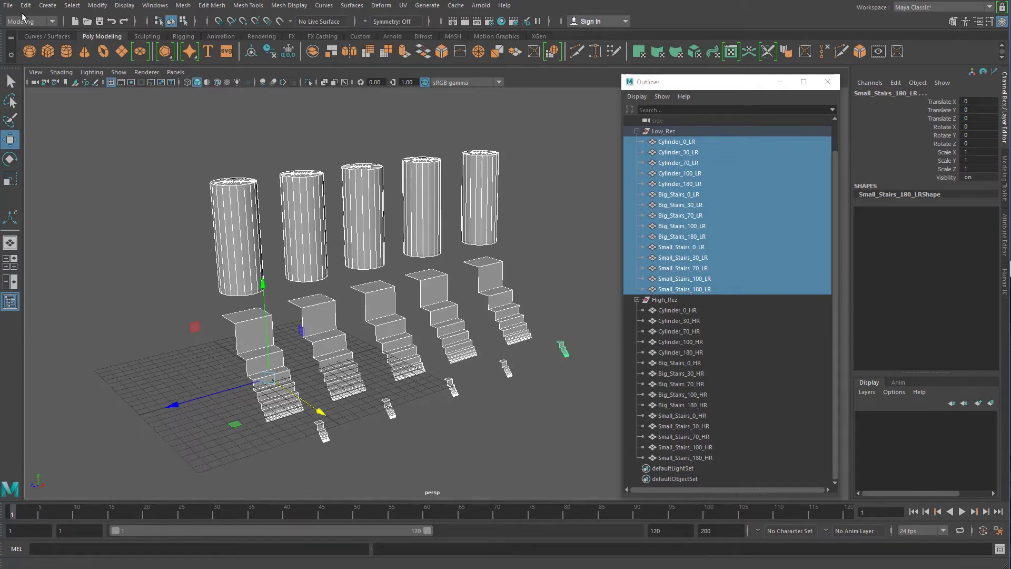
Export the selected low-res meshes as FBX to D:\LowR.fbx, replacing the existing file, and dismiss the export warnings.
left_click(9, 5)
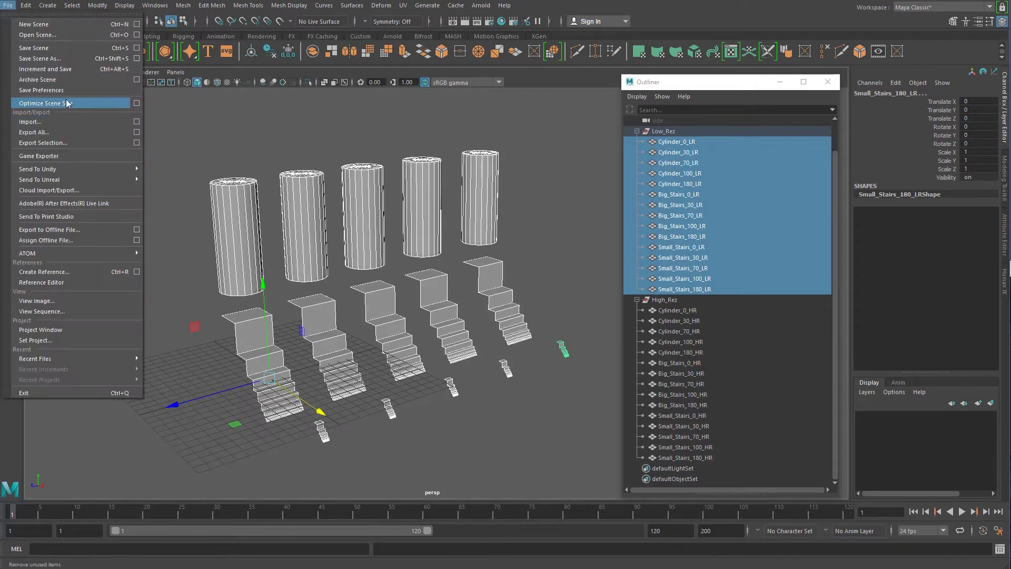
left_click(136, 143)
left_click(368, 513)
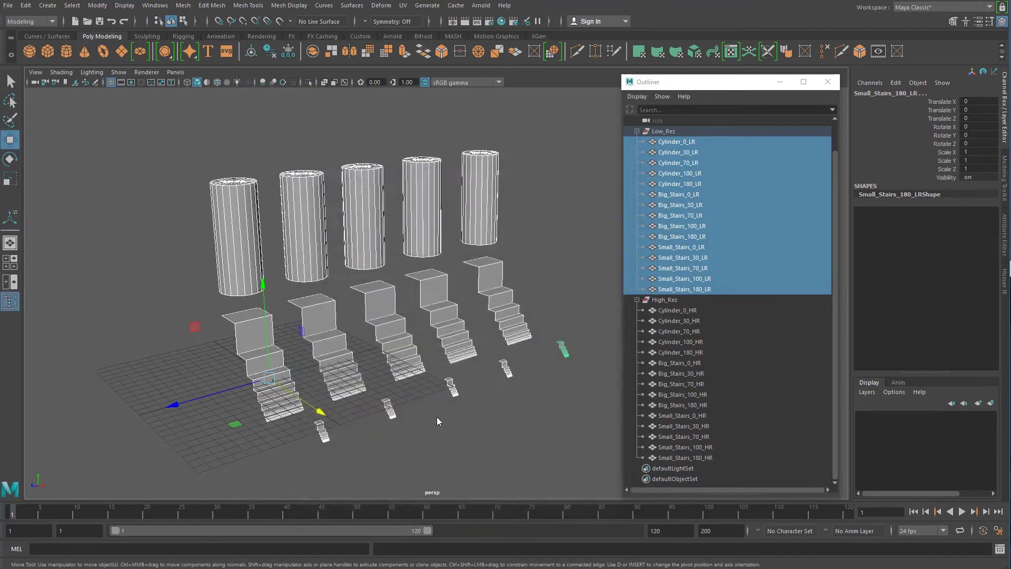
left_click(336, 164)
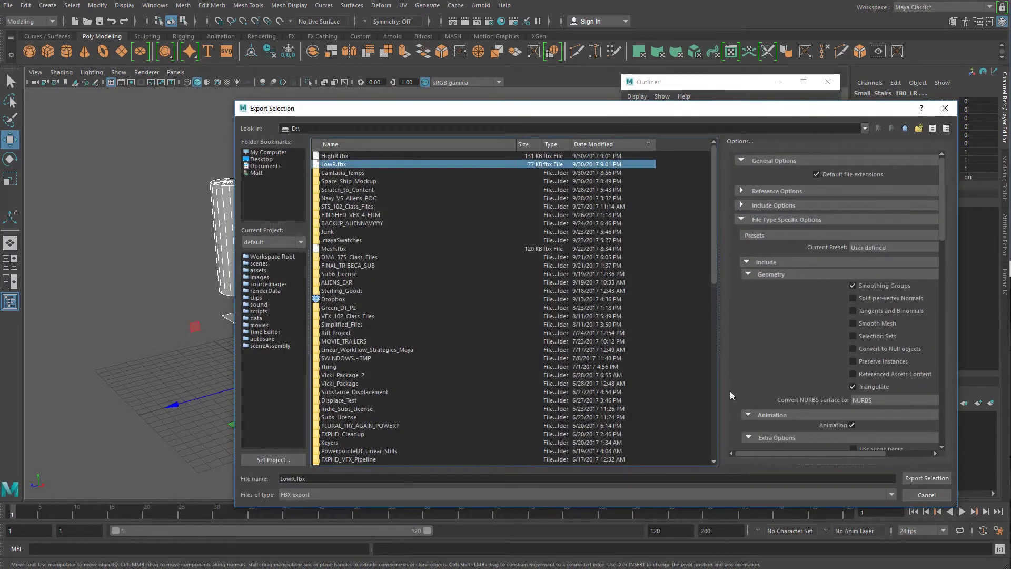
left_click(926, 478)
left_click(575, 325)
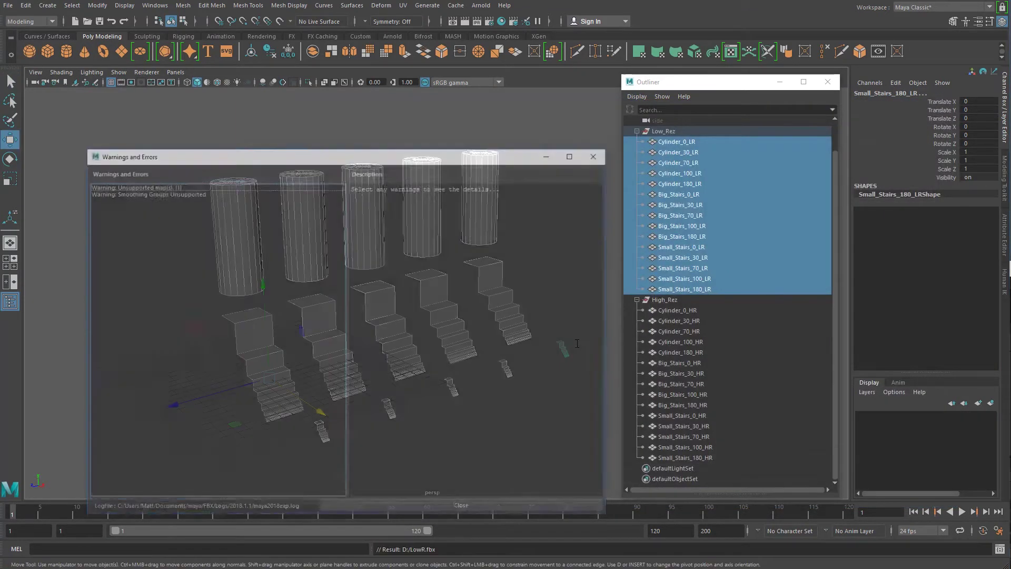
left_click(598, 154)
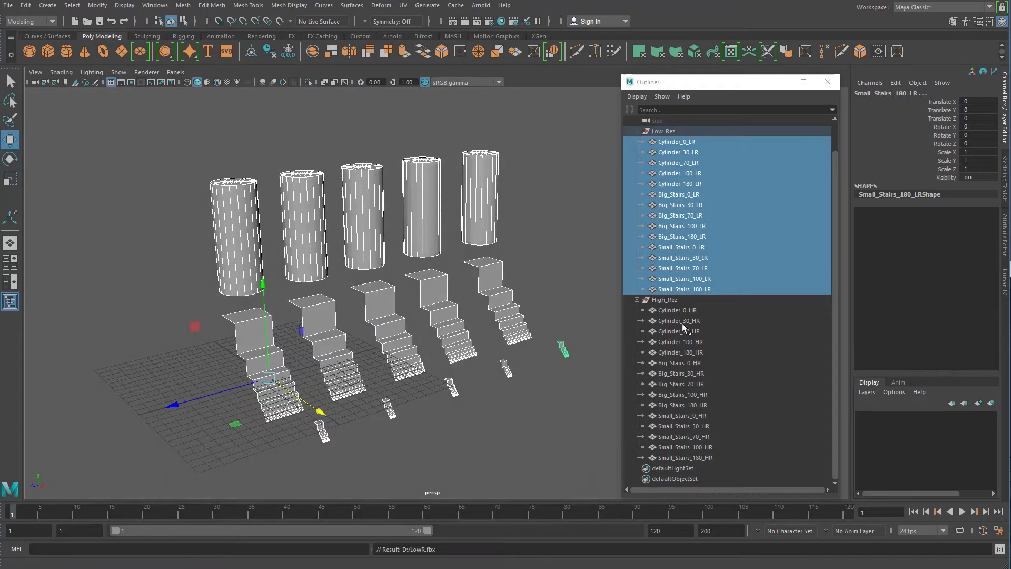
Select Cylinder_0_HR through Small_Stairs_180_HR and export them as FBX over the existing D:\HighR.fbx.
left_click(678, 310)
left_click(685, 458, "shift")
left_click(8, 5)
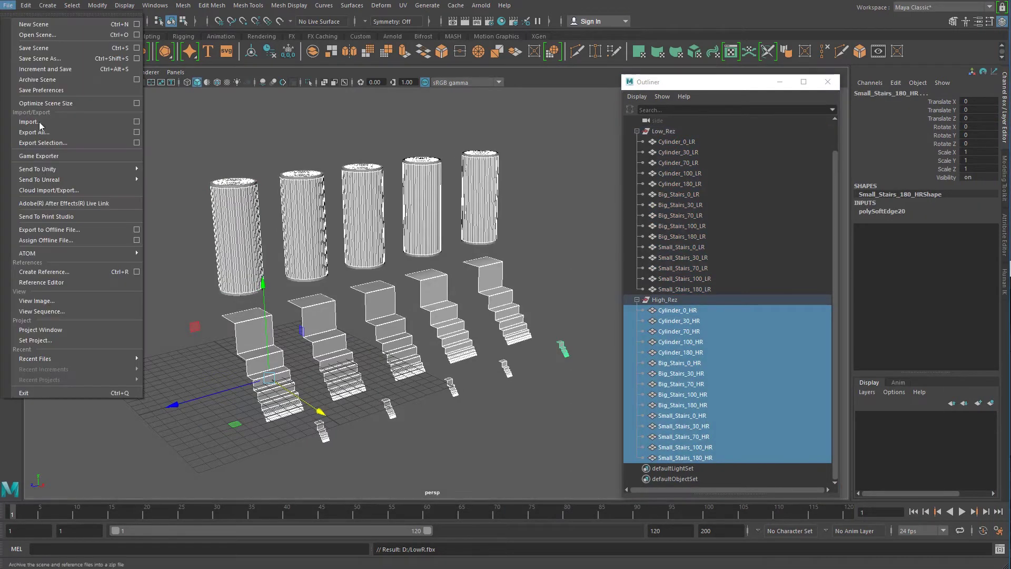
left_click(137, 143)
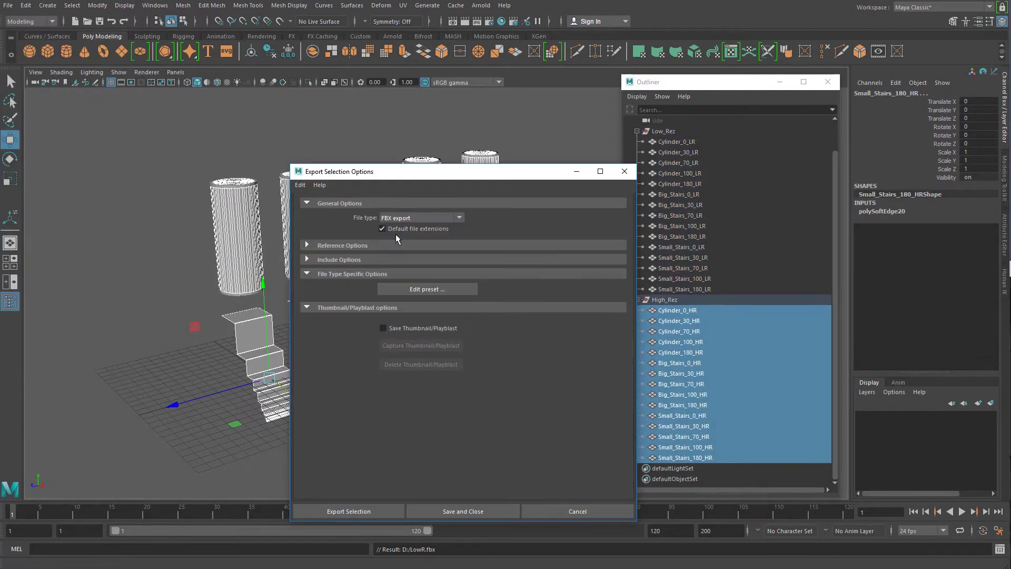
left_click(354, 510)
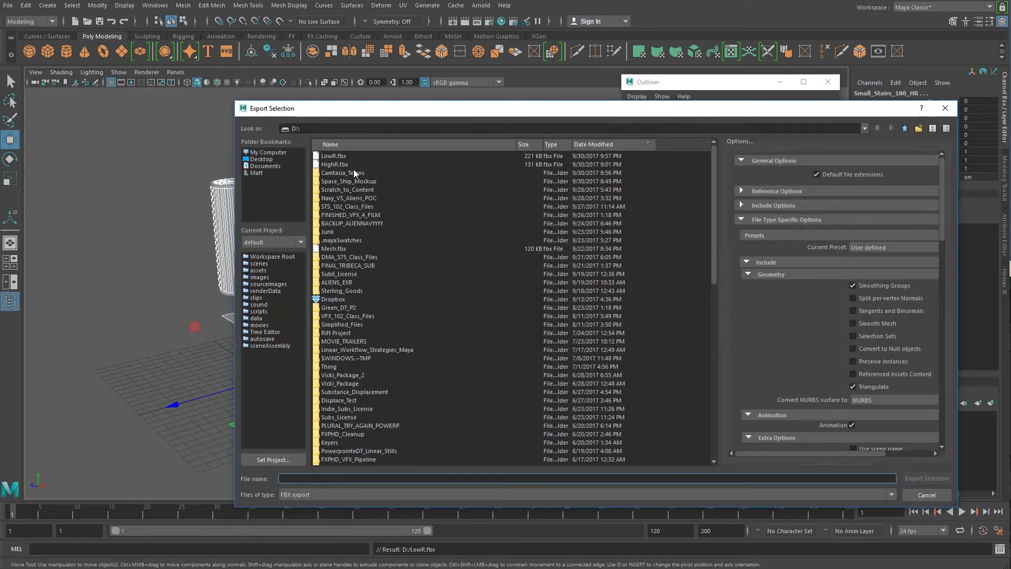
left_click(340, 164)
left_click(928, 478)
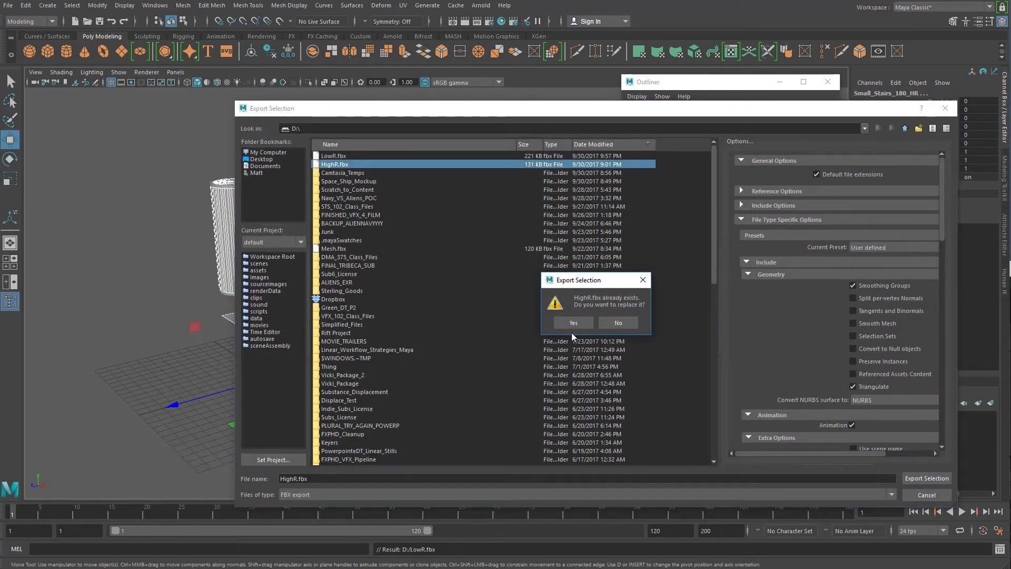
left_click(566, 321)
left_click(415, 512)
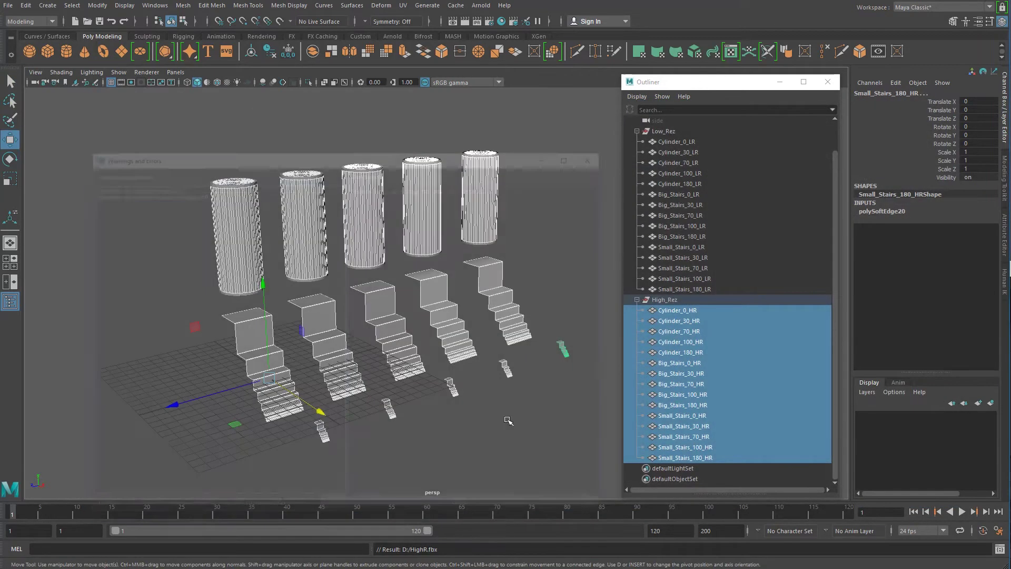
key("w")
Close the Outliner, then switch to Substance Painter and start a new project.
left_click(707, 290)
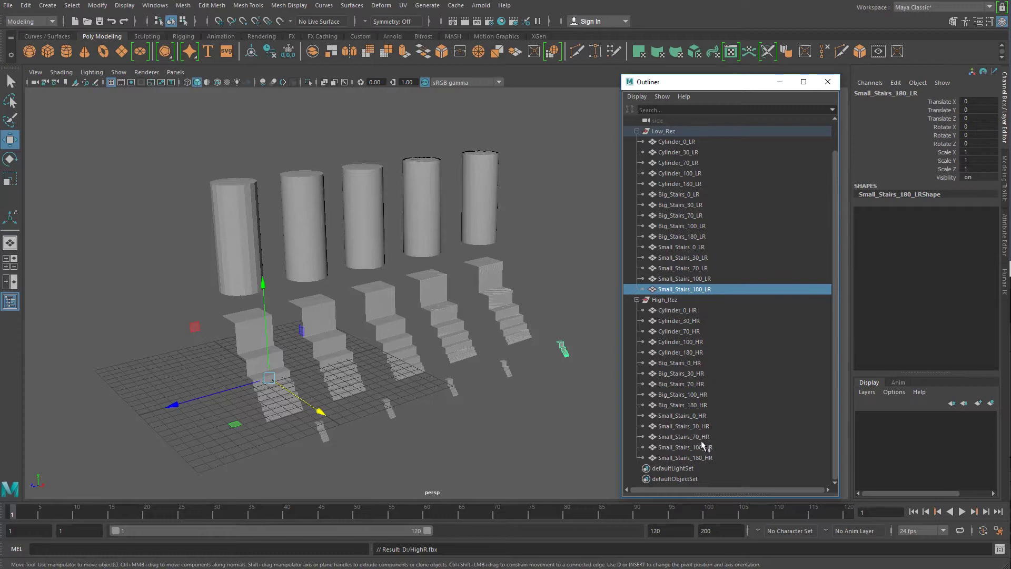
left_click(828, 82)
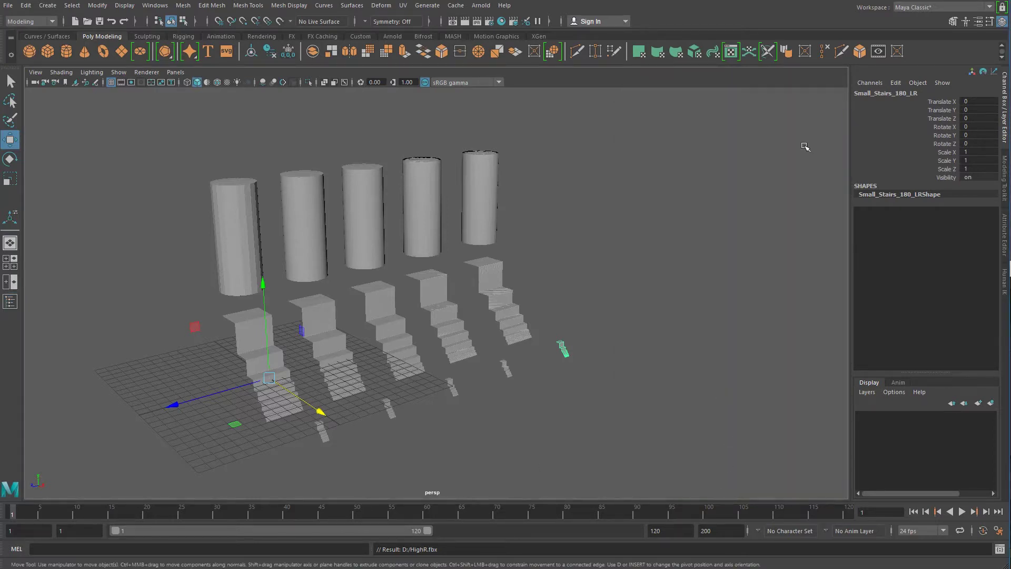
key("alt+Tab")
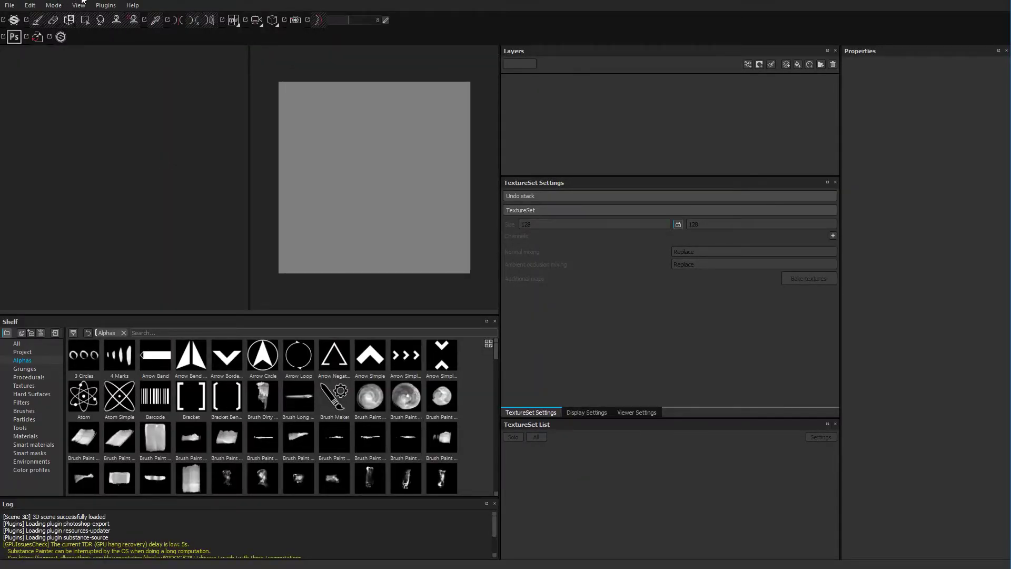
left_click(9, 5)
left_click(21, 18)
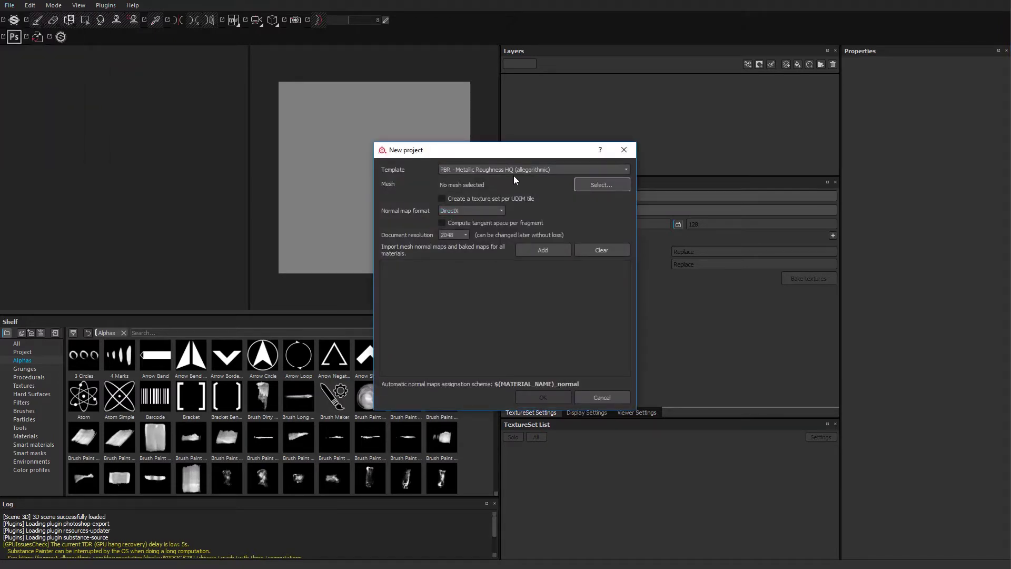
Create the project from LowR.fbx with tangent space computed per fragment and a document resolution of 4096.
left_click(447, 200)
left_click(442, 223)
left_click(618, 186)
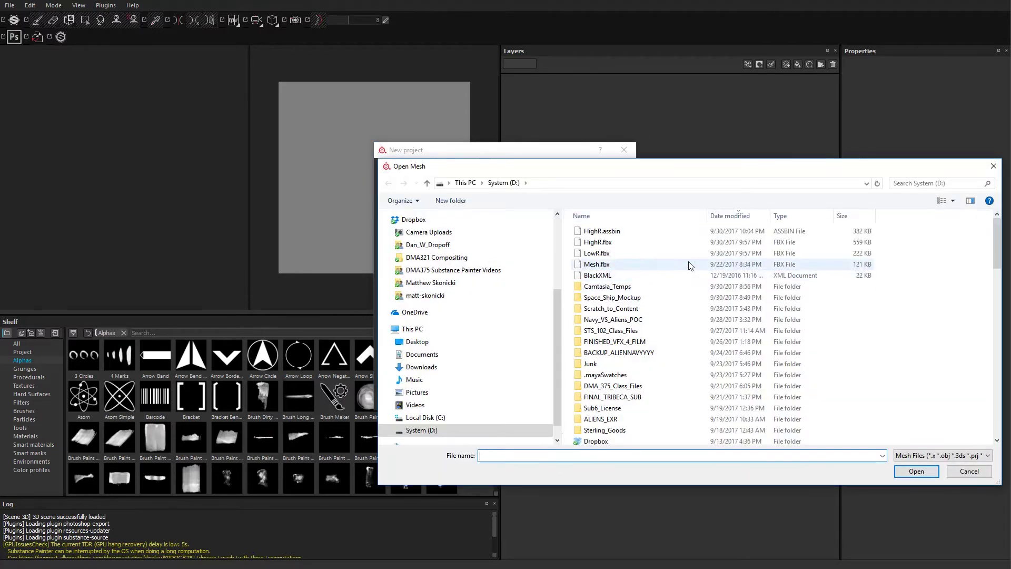
double_click(626, 254)
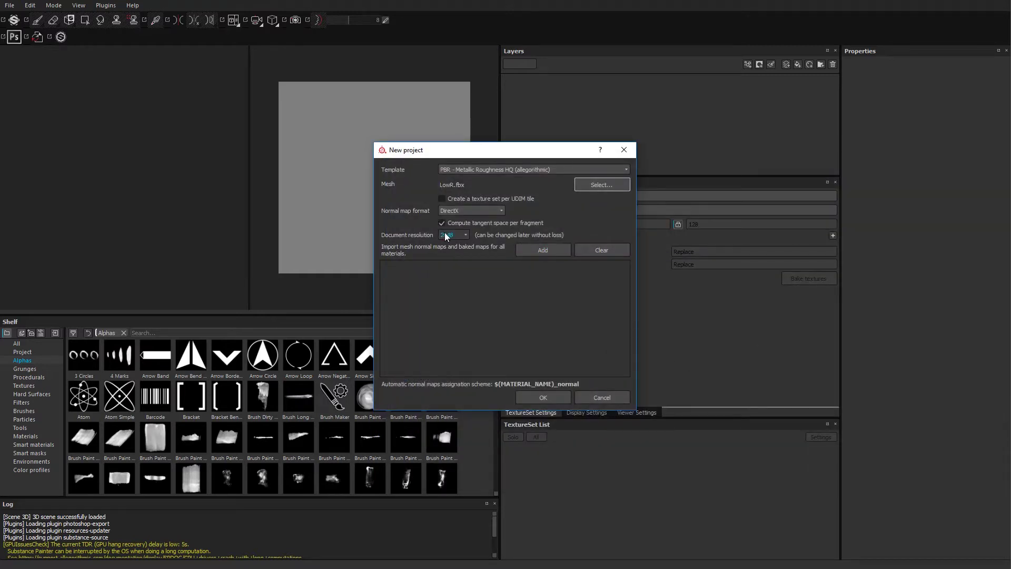
left_click(466, 235)
left_click(455, 278)
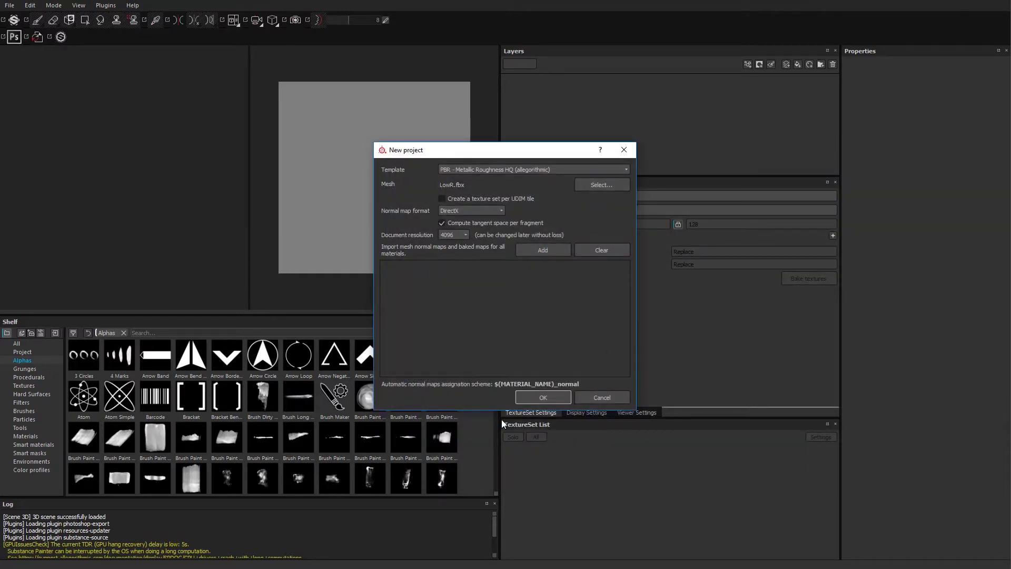
left_click(549, 401)
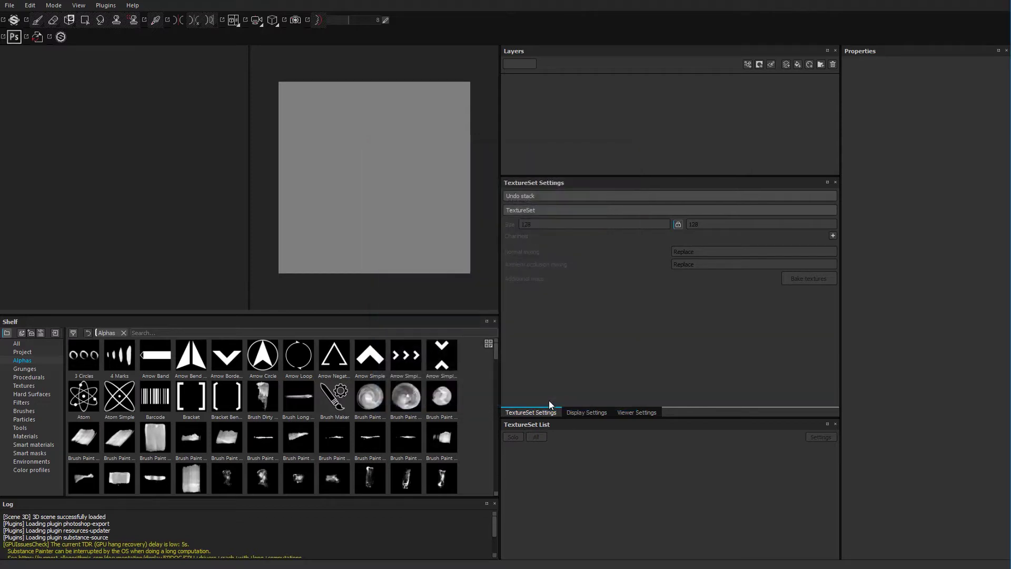
Open the texture baking settings and keep only the Normal, Ambient occlusion and Curvature maps enabled.
left_click_drag(161, 231, 116, 226, "alt")
middle_click_drag(115, 226, 138, 181, "alt")
right_click_drag(138, 180, 158, 209, "alt")
middle_click_drag(158, 209, 153, 241, "alt")
right_click_drag(154, 240, 127, 216, "alt")
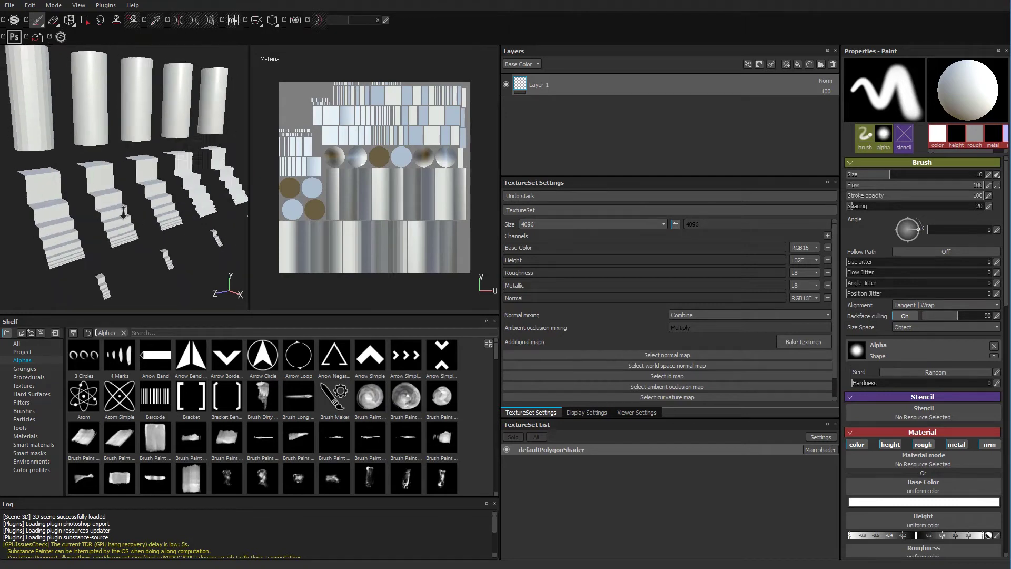
left_click(813, 342)
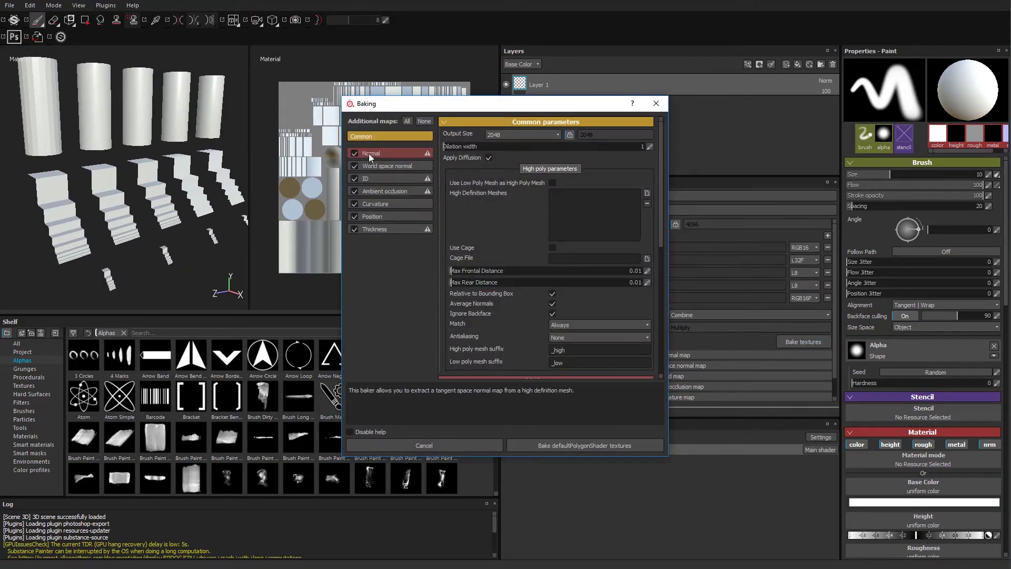
left_click(355, 165)
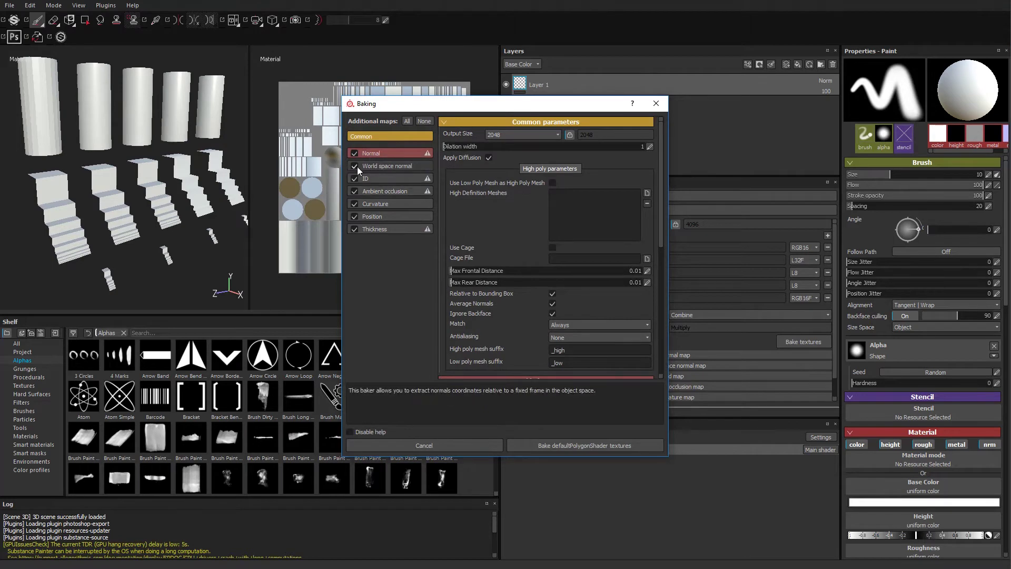
left_click(354, 178)
left_click(355, 191)
left_click(355, 204)
left_click(354, 217)
left_click(355, 229)
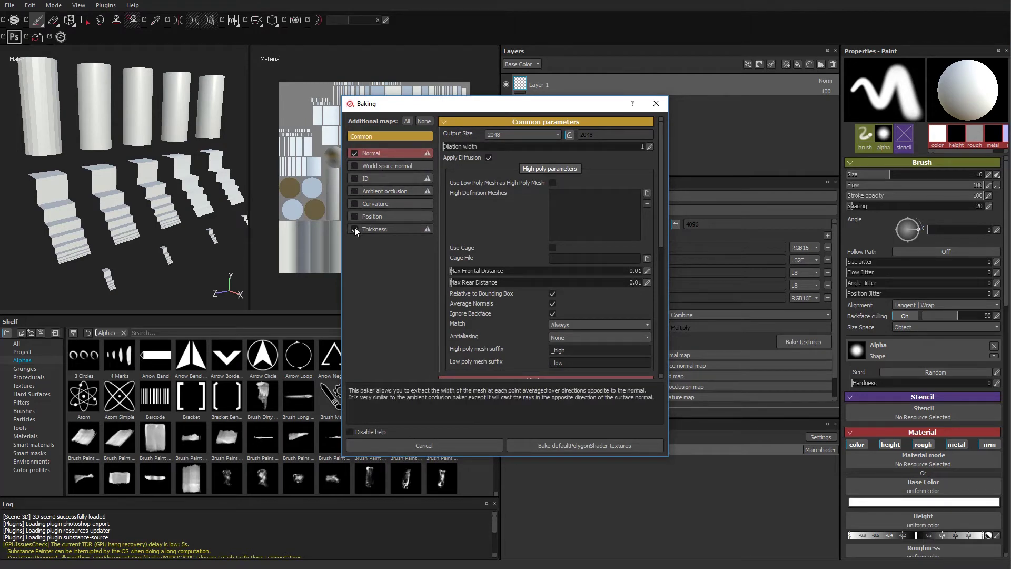
left_click(355, 191)
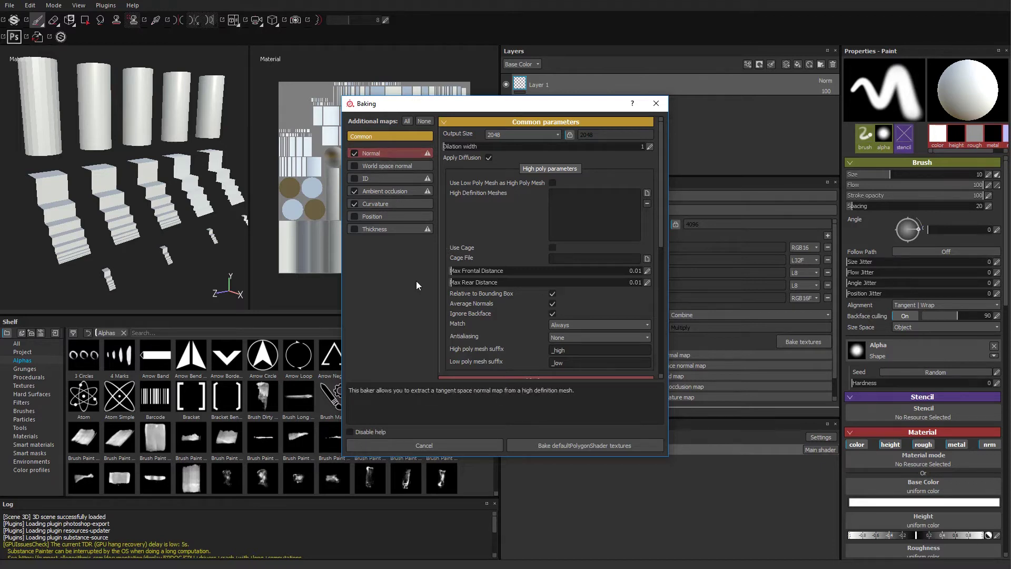
Set the bake output size to 4096 and match the low and high poly geometry By Mesh Name.
left_click(540, 136)
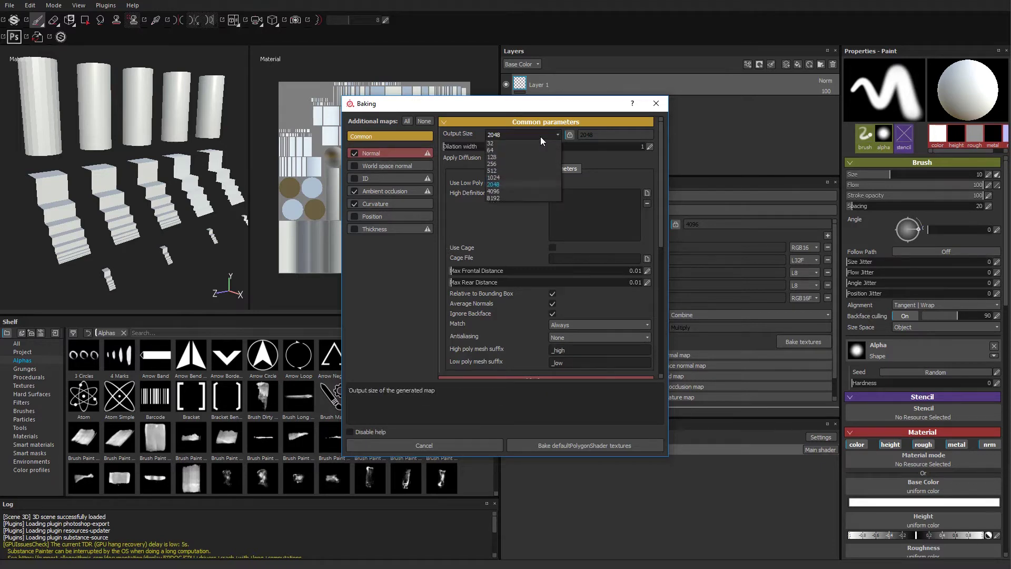
left_click(523, 191)
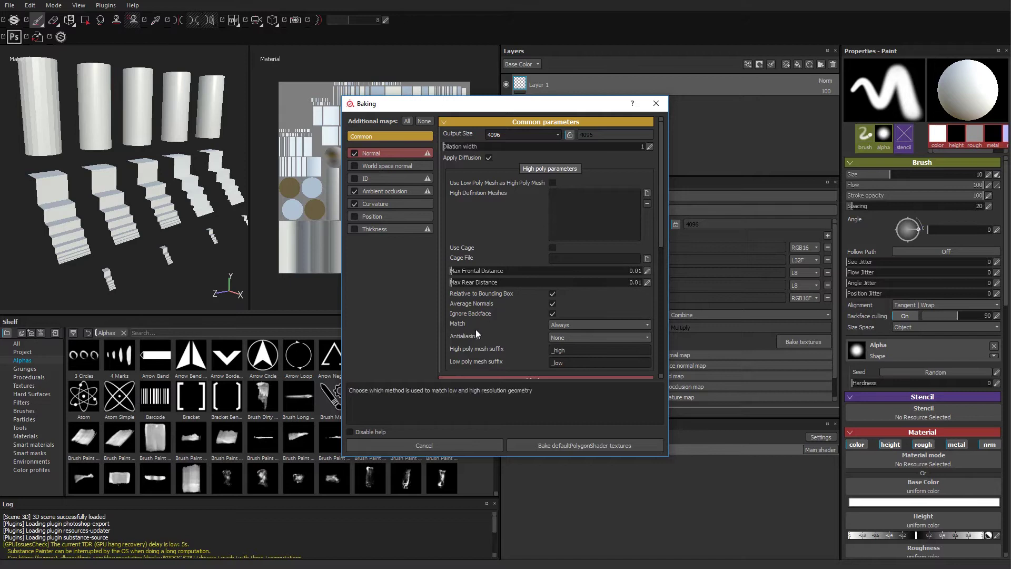
left_click(599, 325)
left_click(580, 346)
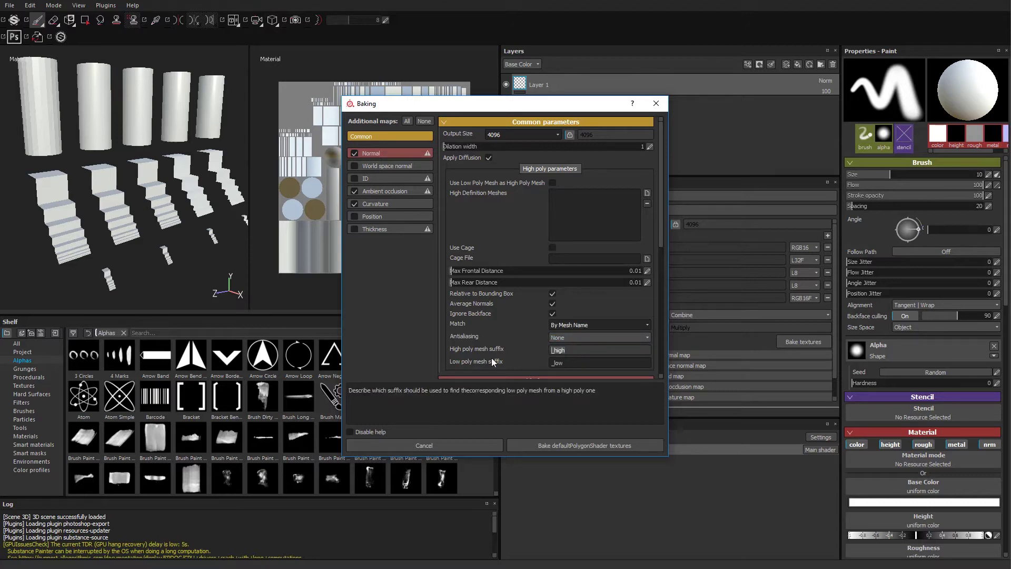
Set the high poly mesh suffix to _HR and the low poly mesh suffix to _LR.
key("BackSpace")
key("BackSpace")
key("BackSpace")
key("BackSpace")
type("HQ")
left_click(556, 363)
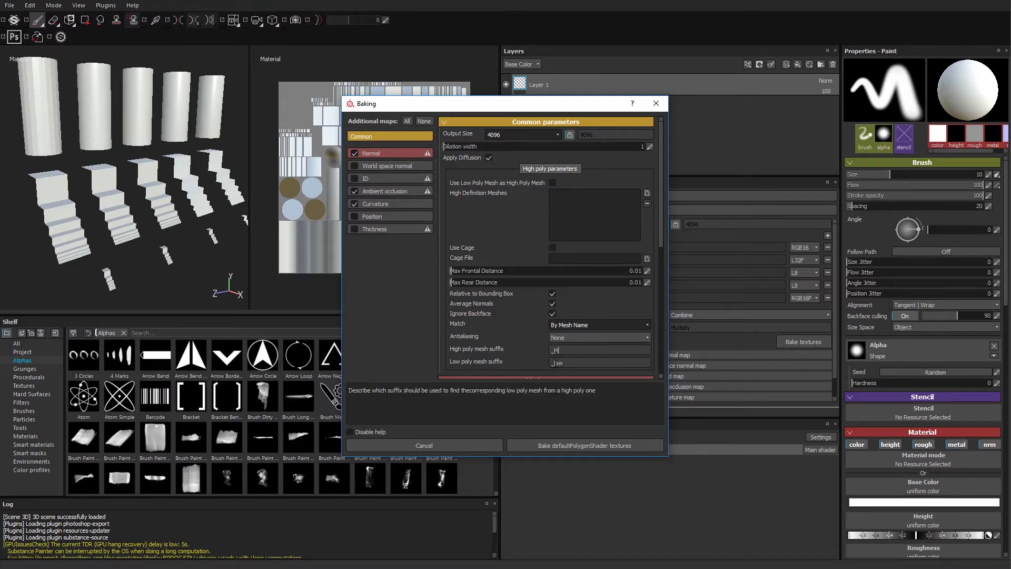
left_click_drag(563, 362, 545, 362)
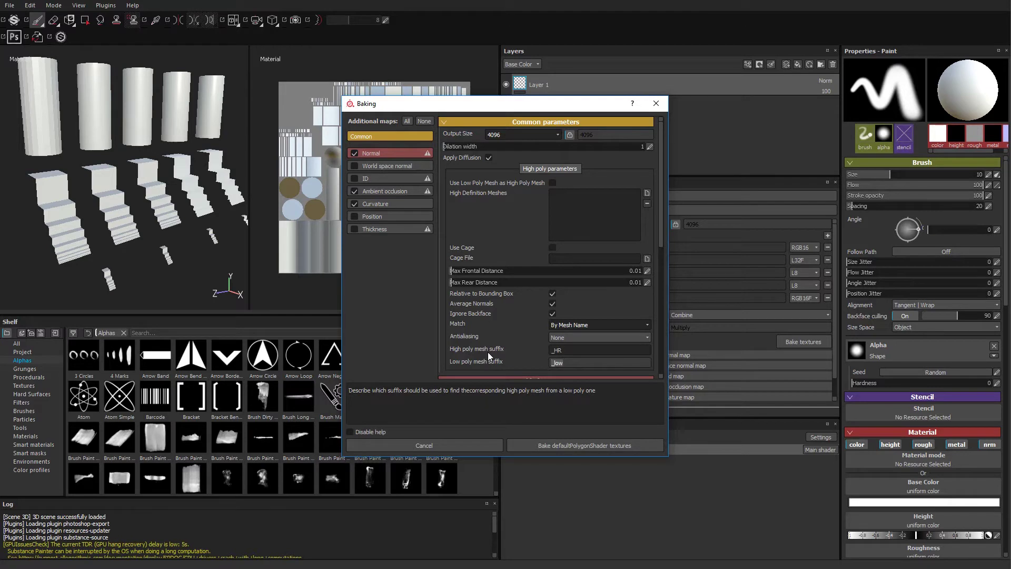
type("_LR")
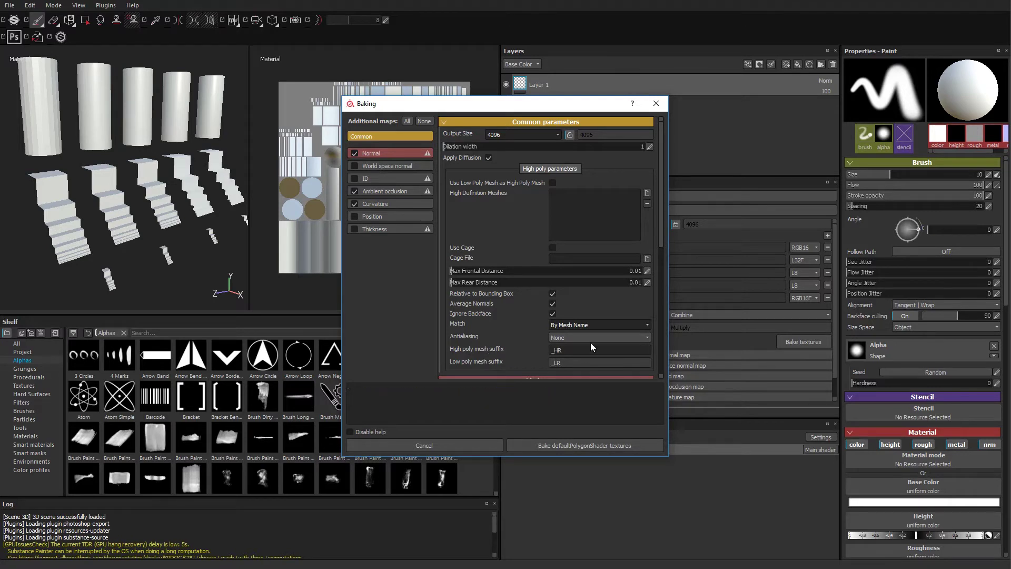
Set the bake antialiasing to Subsampling 2x2 and bake the defaultPolygonShader textures.
left_click(583, 350)
left_click(580, 337)
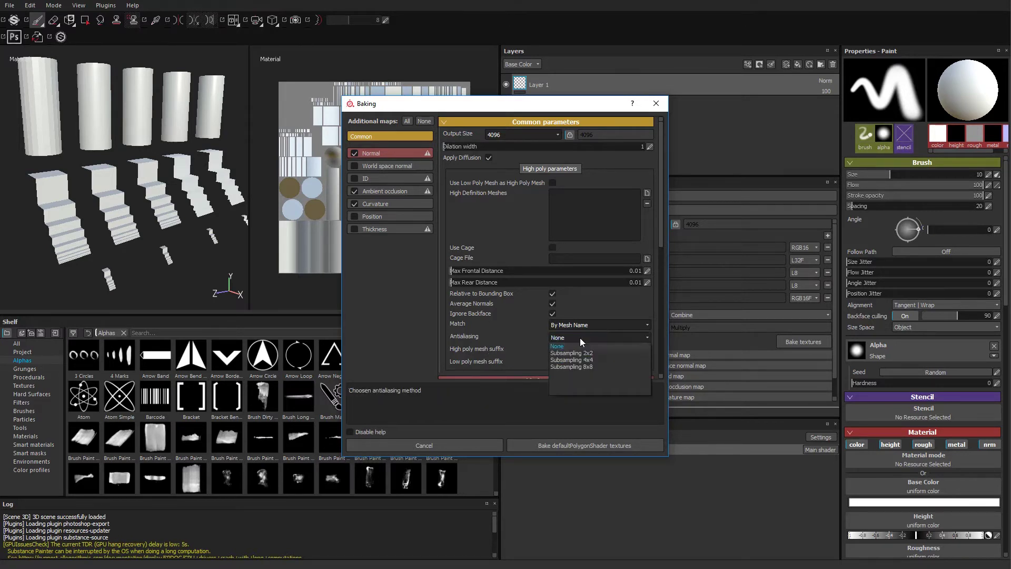
left_click(574, 352)
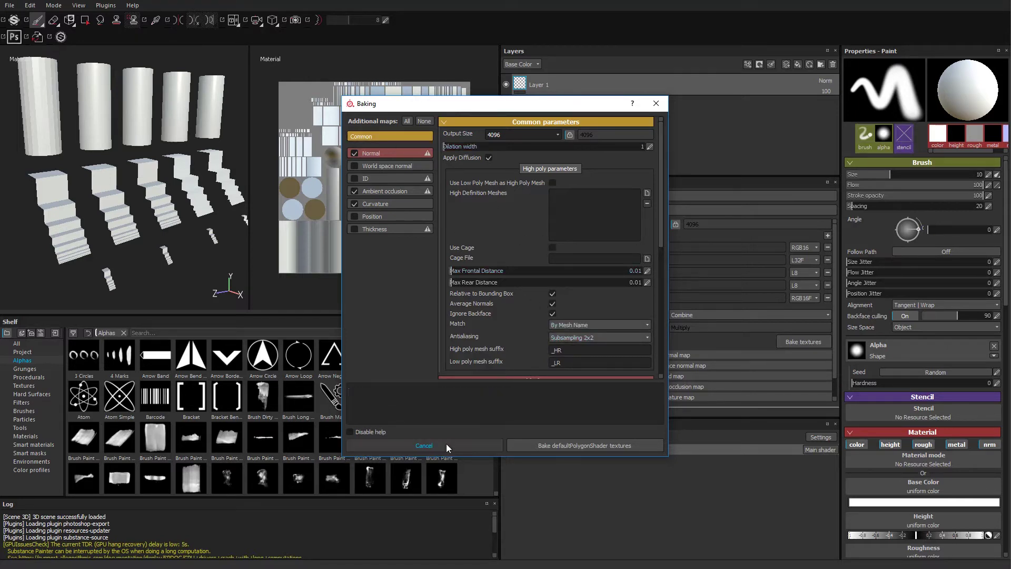
left_click(551, 444)
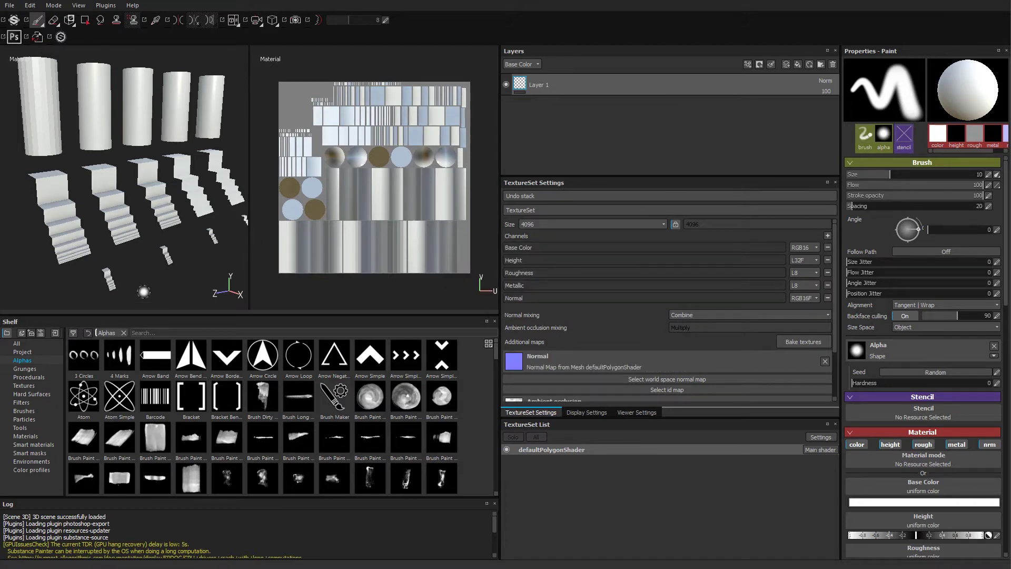
Examine the edges of the large stairs up close in the enlarged 3D view to check the bake.
key("Tab")
scroll(167, 276, "up", 5)
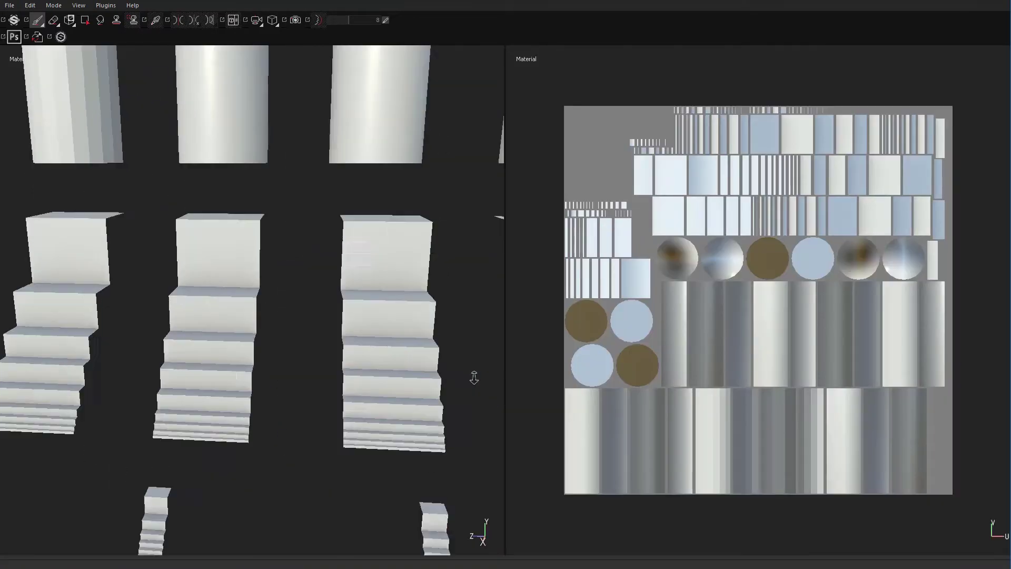
right_click_drag(148, 354, 98, 280, "alt")
middle_click_drag(98, 280, 127, 372, "alt")
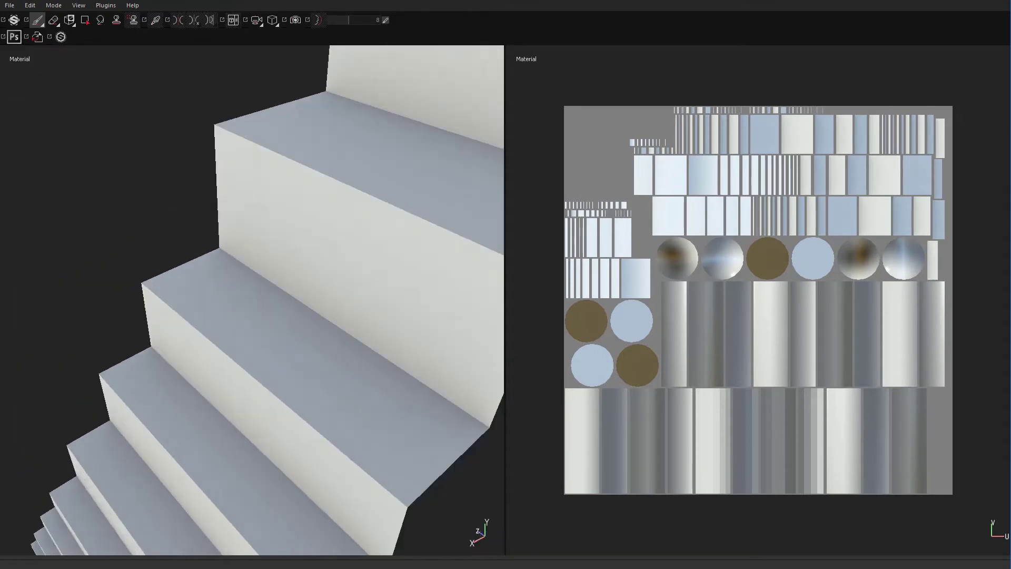
mouse_move(317, 395)
right_mouse_down("alt")
mouse_move(566, 373)
mouse_move(363, 393)
right_mouse_up("alt")
left_click_drag(295, 385, 338, 339, "alt")
right_click_drag(339, 339, 237, 332, "alt")
middle_click_drag(237, 332, 313, 364, "alt")
mouse_move(313, 364)
right_mouse_down("alt")
mouse_move(497, 396)
mouse_move(758, 389)
right_mouse_up("alt")
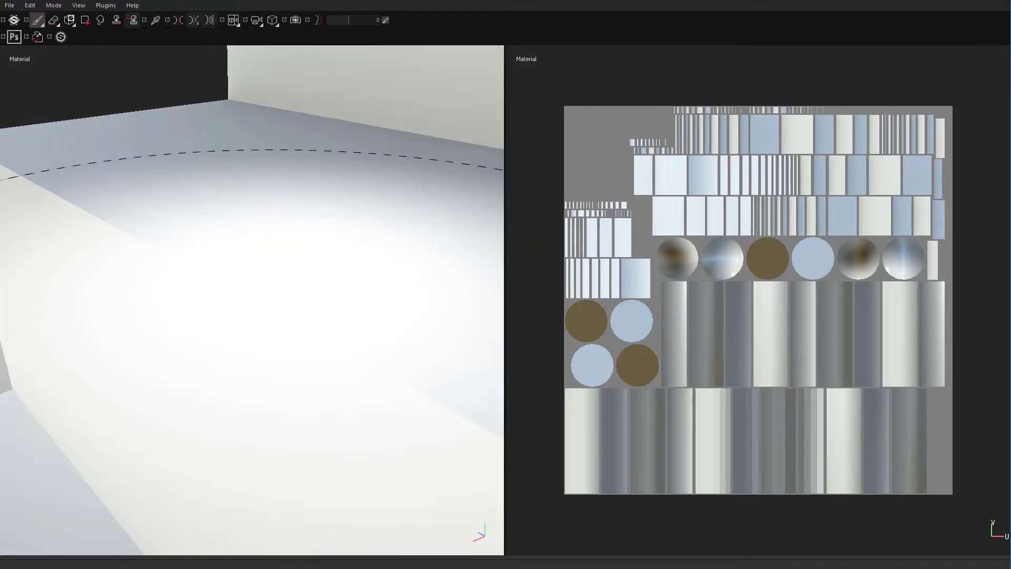
right_click_drag(294, 342, 9, 343, "alt")
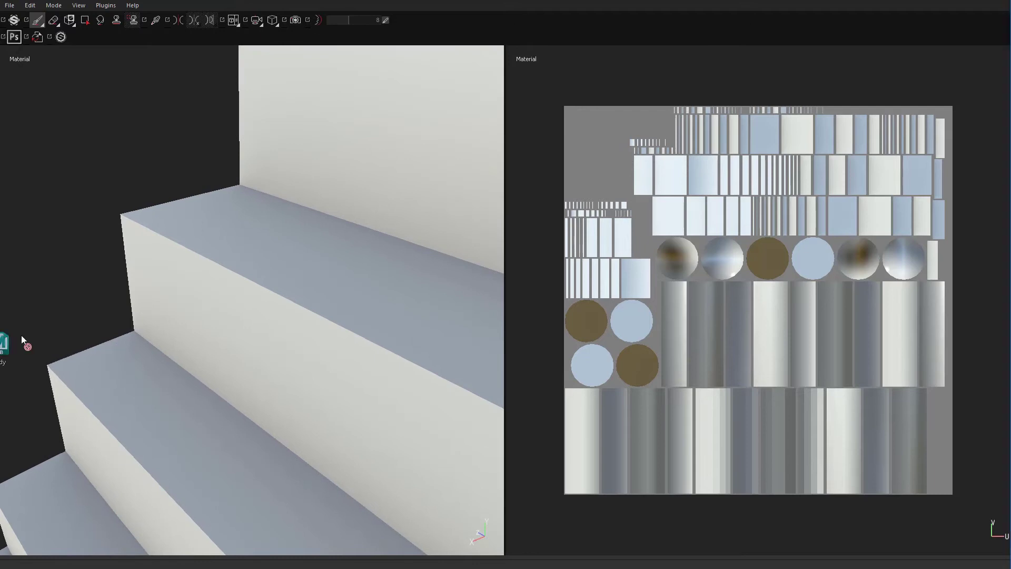
mouse_move(118, 319)
left_mouse_down("alt")
mouse_move(174, 335)
mouse_move(149, 320)
mouse_move(145, 232)
left_mouse_up("alt")
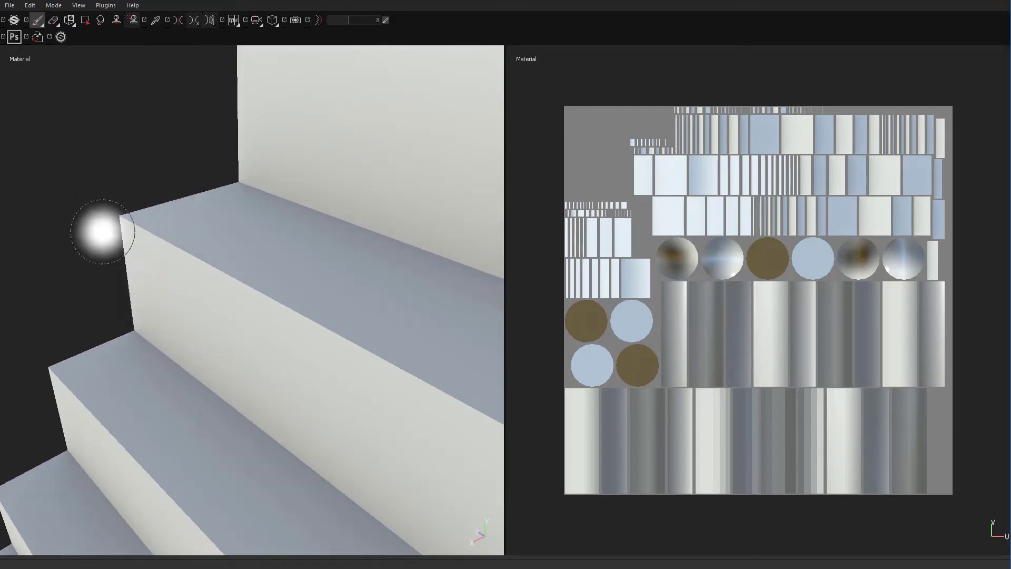
Reduce the brush size to about 2.02 and restore the full interface after reviewing the whole staircase.
mouse_move(172, 252)
right_mouse_down("ctrl")
mouse_move(145, 248)
mouse_move(153, 239)
right_mouse_up("ctrl")
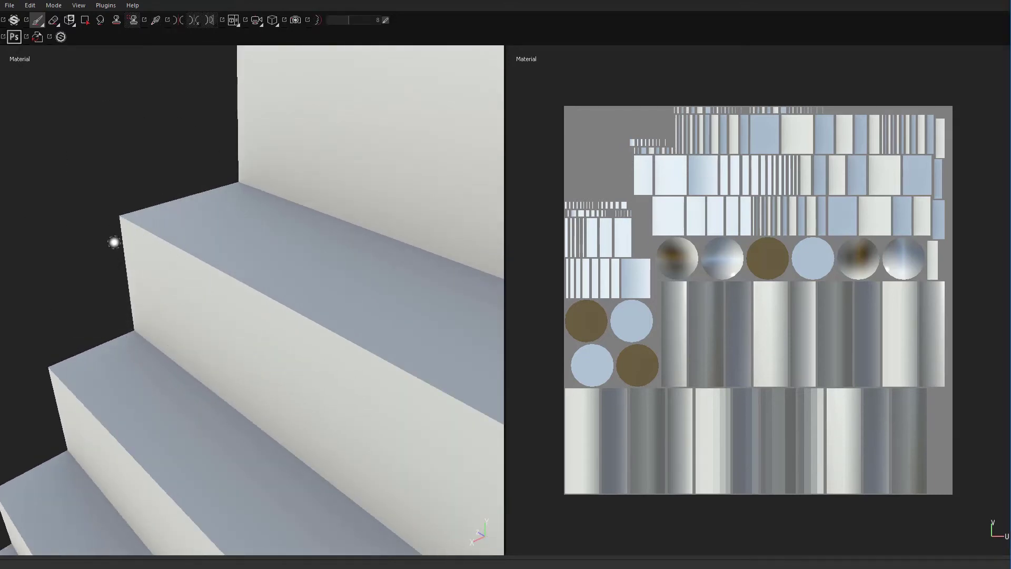
mouse_move(398, 245)
right_mouse_down("alt")
mouse_move(336, 248)
mouse_move(239, 300)
right_mouse_up("alt")
left_click_drag(239, 300, 371, 295, "alt")
middle_click_drag(371, 295, 280, 307, "alt")
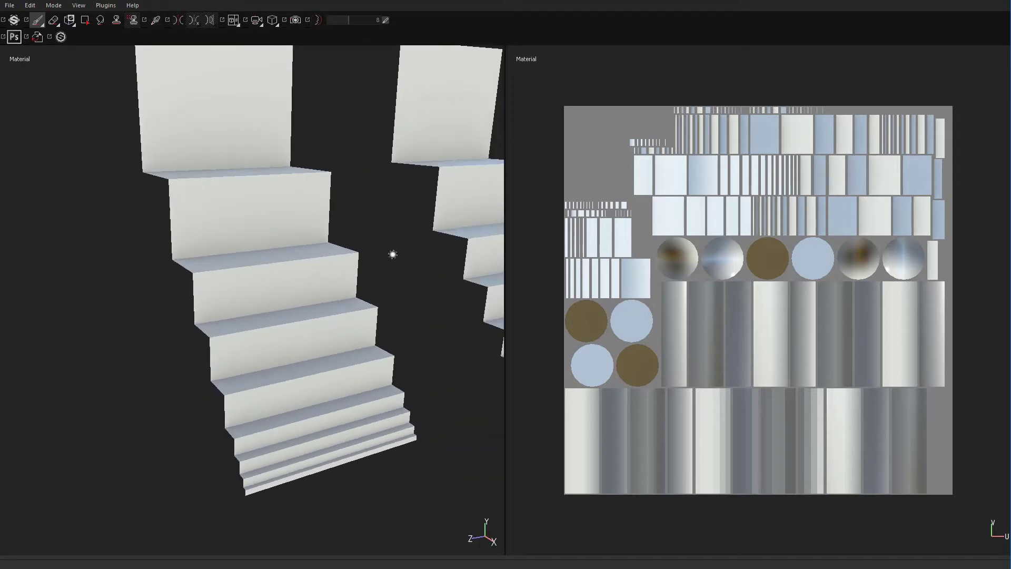
key("Tab")
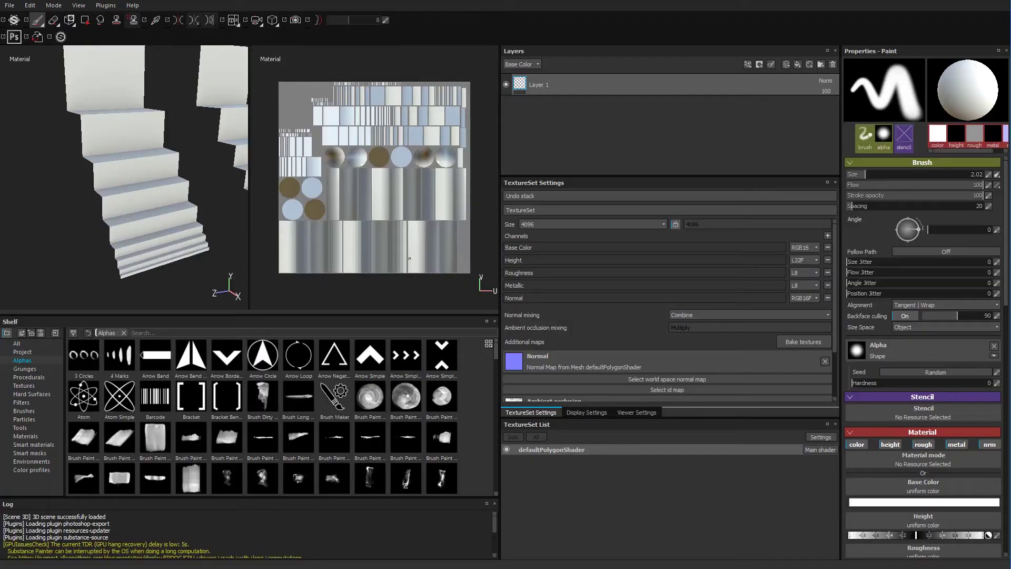
Display the Normal additional map in the viewport and examine it on the stairs for baked edge detail.
left_click(580, 196)
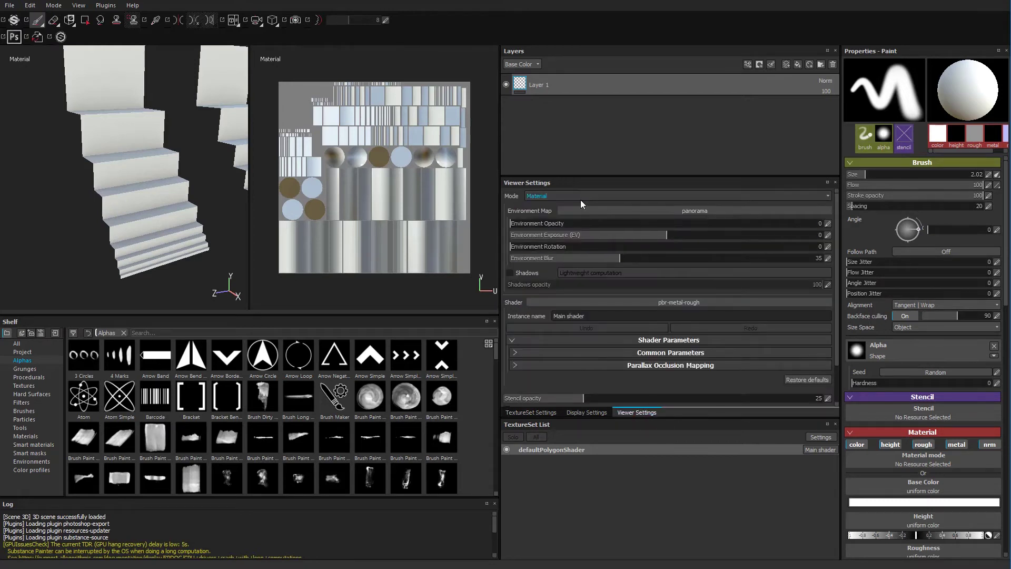
left_click(581, 198)
left_click(575, 210)
left_click(595, 219)
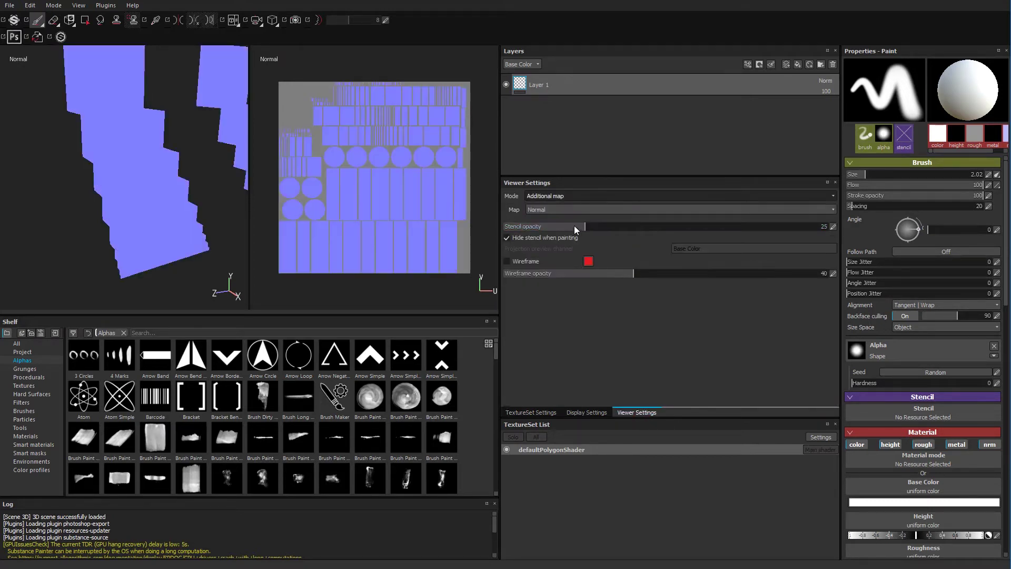
left_click_drag(138, 191, 128, 212, "alt")
mouse_move(129, 213)
right_mouse_down("alt")
mouse_move(338, 203)
mouse_move(101, 199)
mouse_move(158, 205)
mouse_move(121, 206)
right_mouse_up("alt")
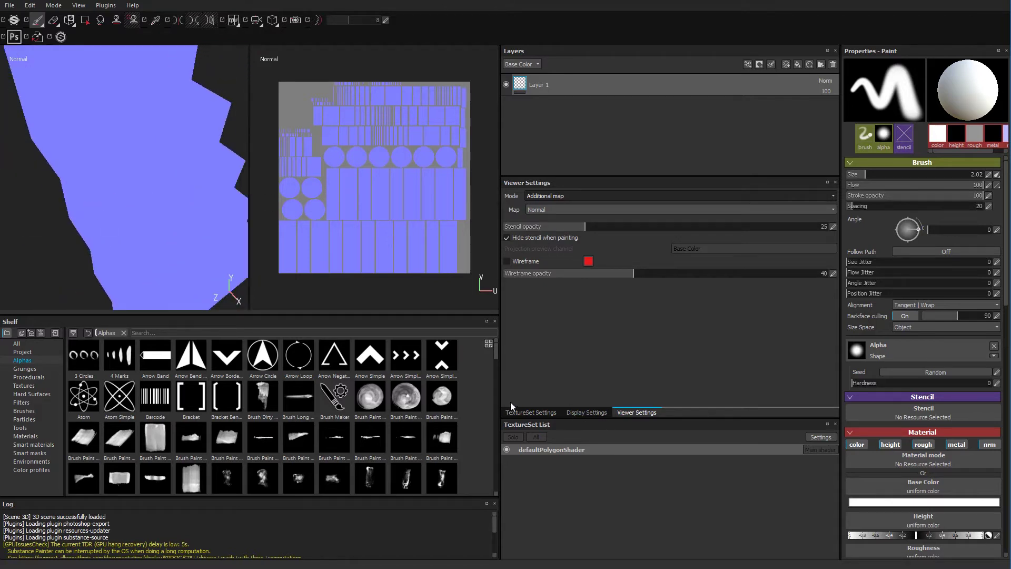
left_click_drag(185, 260, 166, 241, "alt")
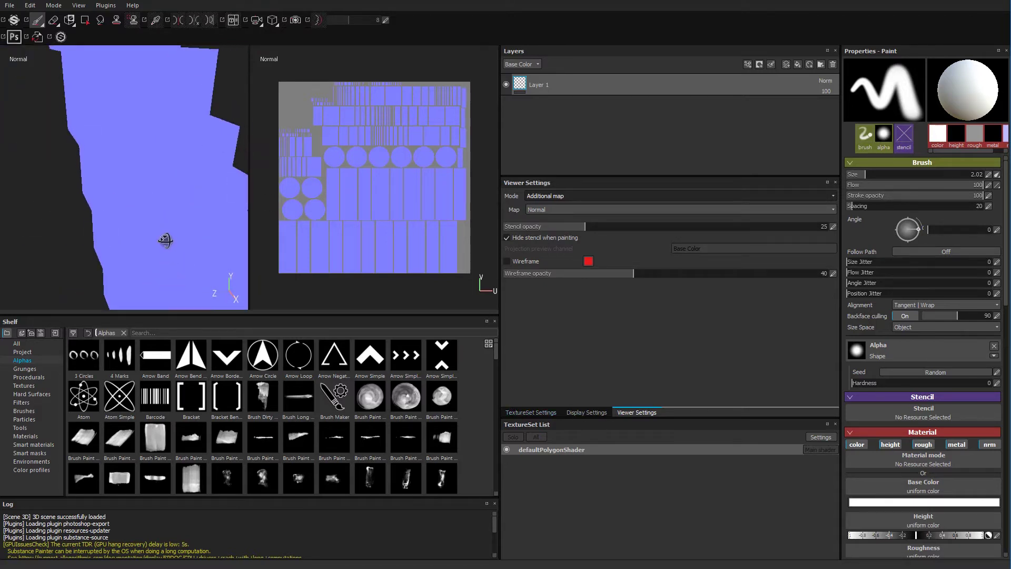
Add HighR.fbx as the high definition mesh in the baking settings and bake the defaultPolygonShader textures again.
left_click(538, 413)
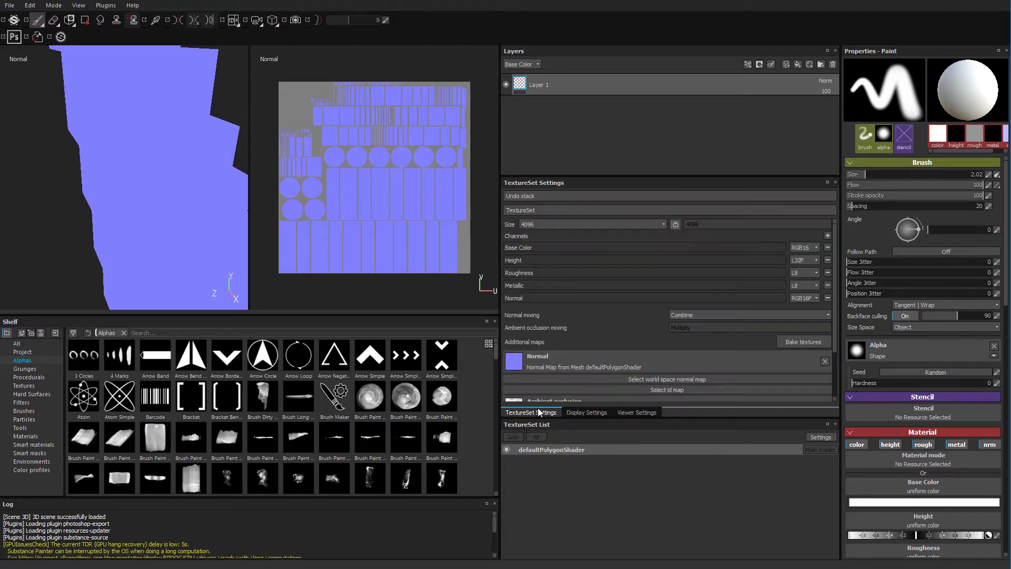
left_click(803, 343)
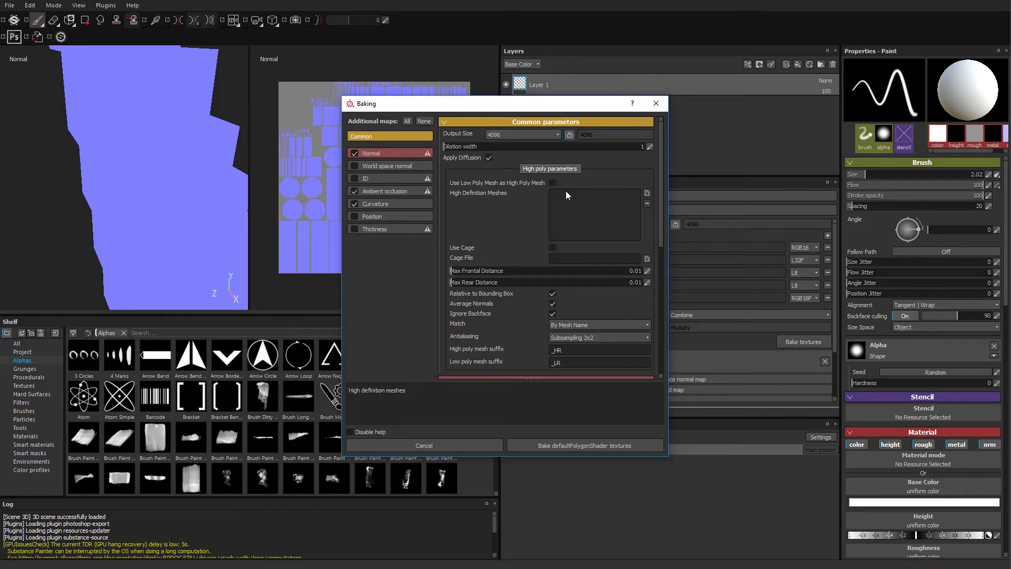
left_click(647, 194)
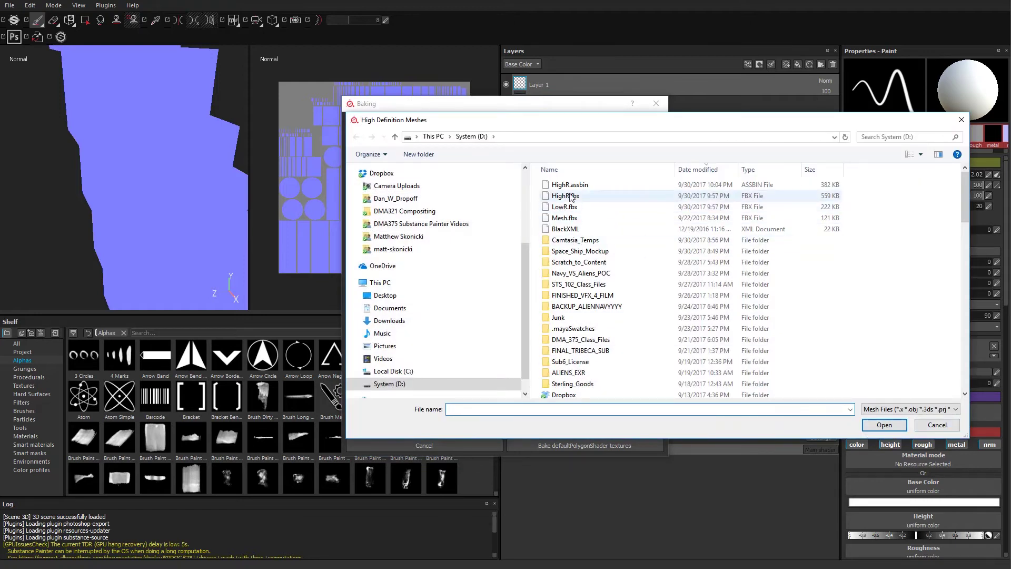
double_click(564, 196)
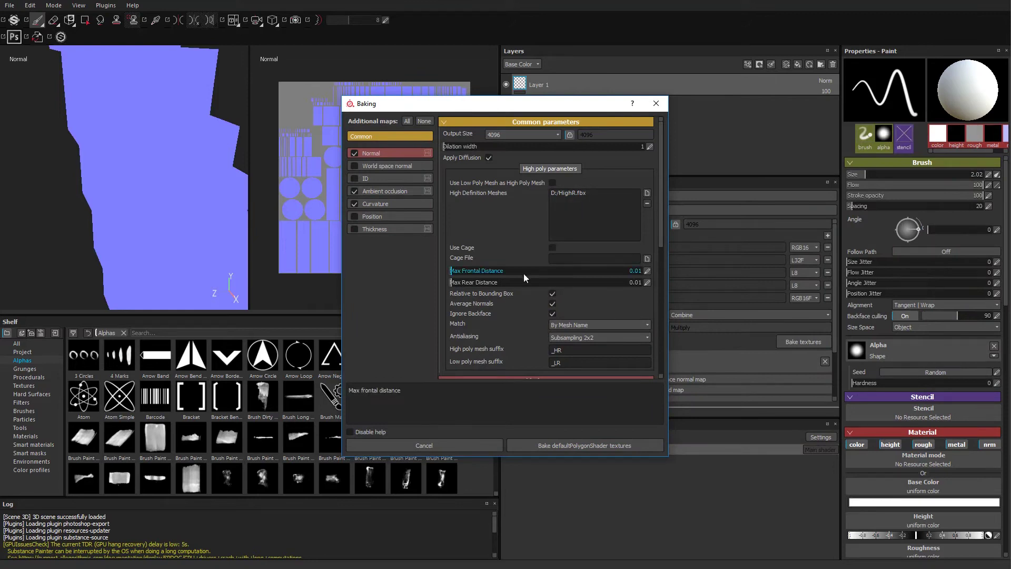
left_click(590, 445)
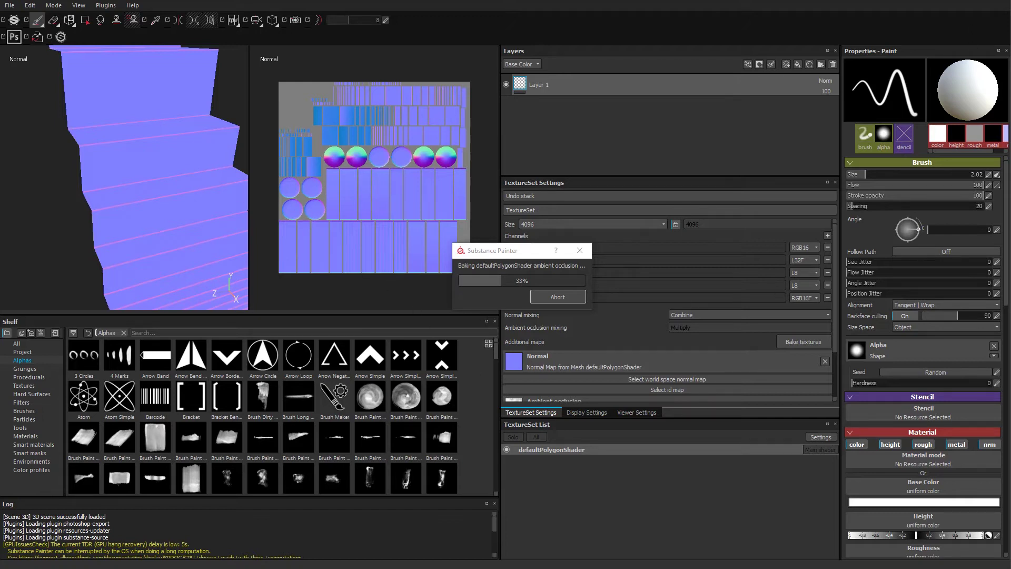
Return the viewport to the material display and examine the rebaked bevels along the stair edges and corners.
left_click(58, 245)
key("m")
left_click_drag(156, 255, 116, 212, "alt")
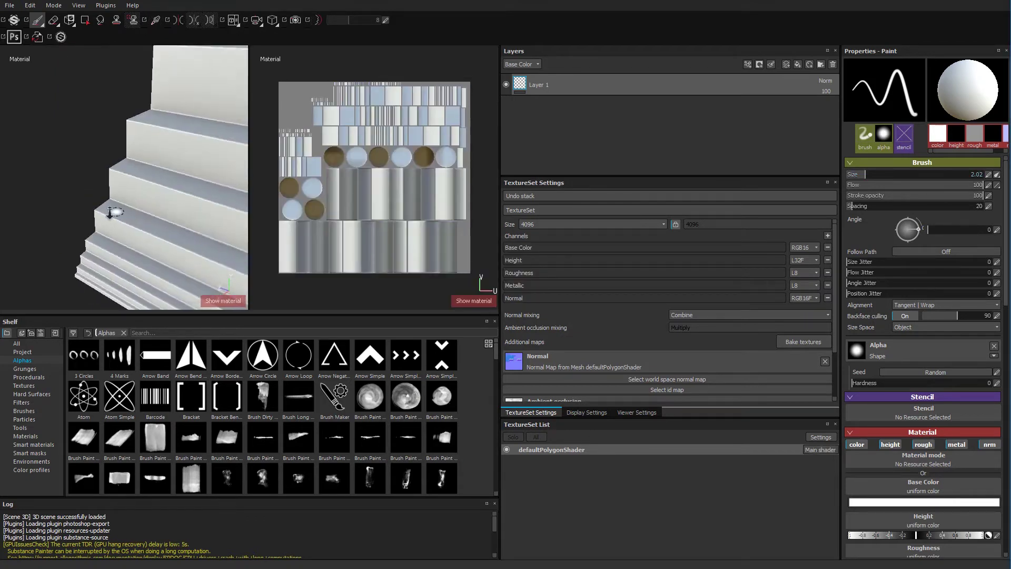
right_click_drag(116, 213, 235, 211, "alt")
left_click_drag(235, 210, 80, 235, "alt")
scroll(80, 235, "up", 4)
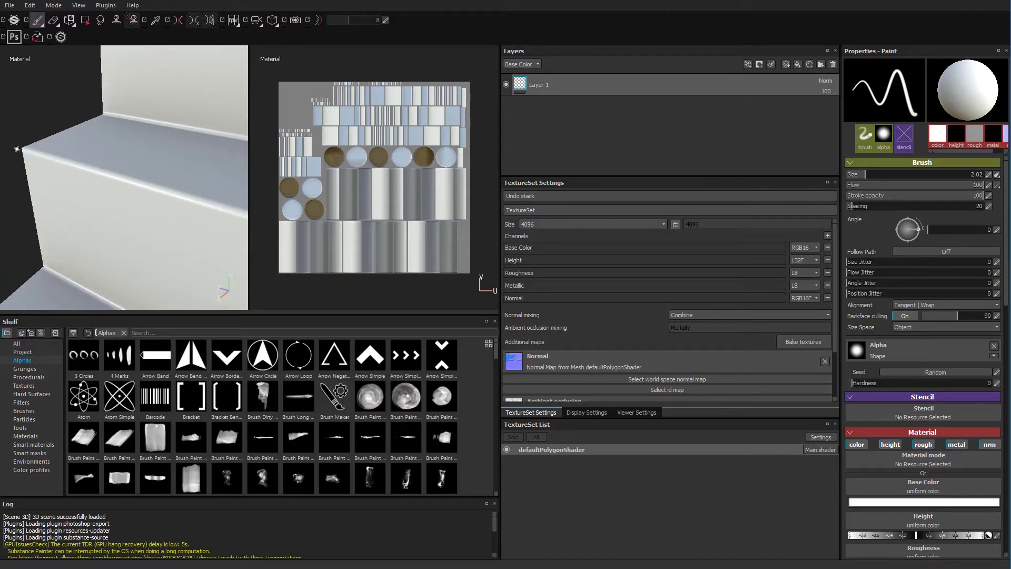
middle_click_drag(38, 184, 105, 171, "alt")
mouse_move(105, 171)
right_mouse_down("alt")
mouse_move(153, 201)
mouse_move(197, 200)
right_mouse_up("alt")
left_click_drag(198, 200, 105, 150, "alt")
mouse_move(105, 151)
middle_mouse_down("alt")
mouse_move(81, 253)
mouse_move(85, 240)
middle_mouse_up("alt")
left_click_drag(63, 120, 78, 104, "alt")
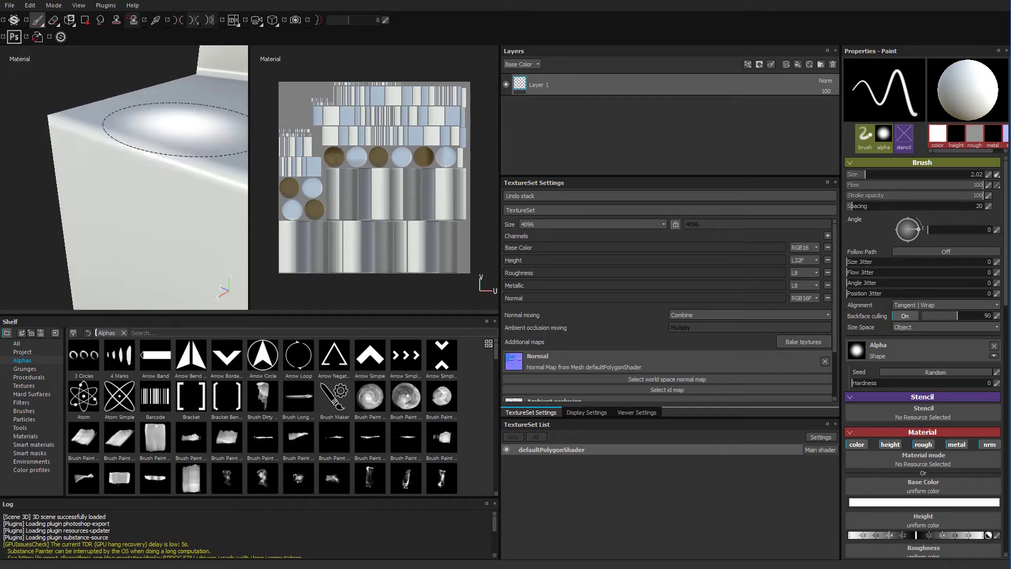
Remove the Normal map from the texture set and reassign the baked normal map from the project's resources.
left_click(23, 352)
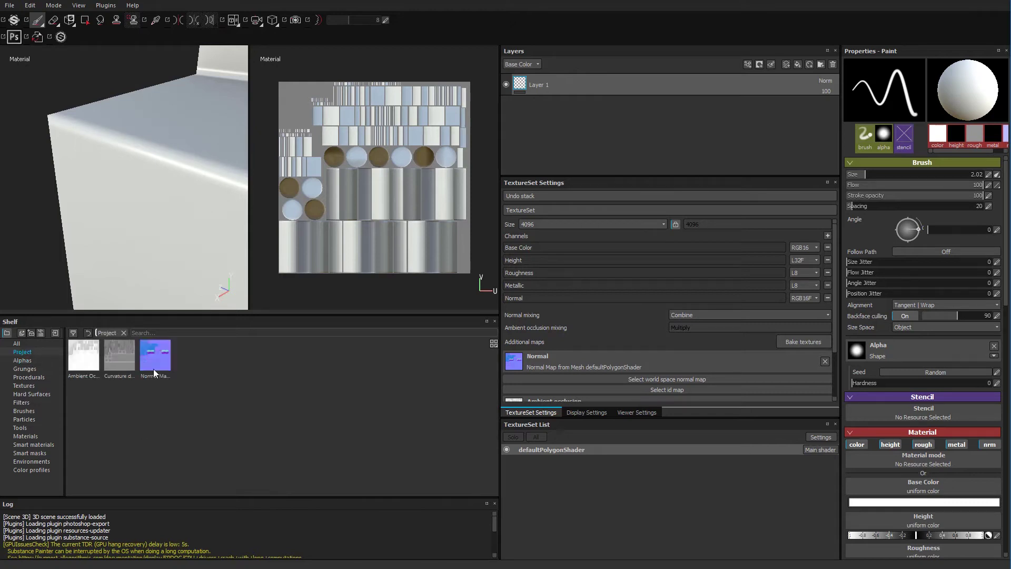
left_click(825, 362)
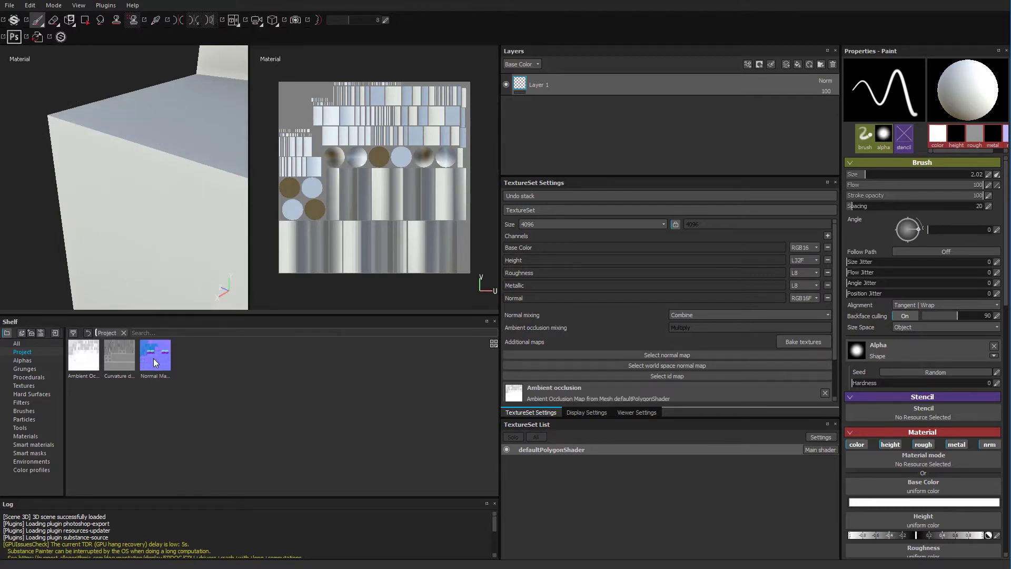
left_click_drag(157, 355, 641, 389)
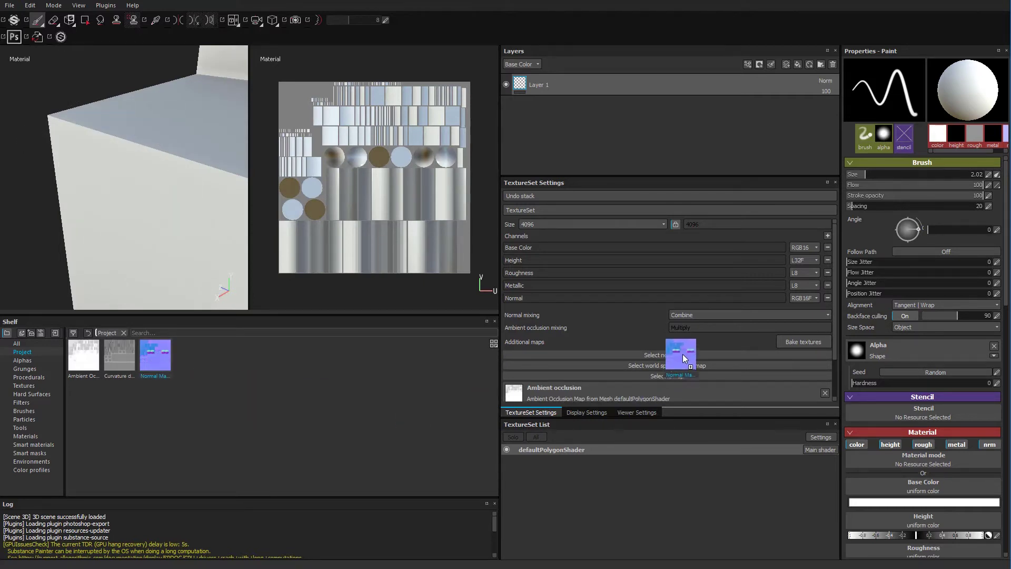
left_click_drag(683, 356, 682, 356)
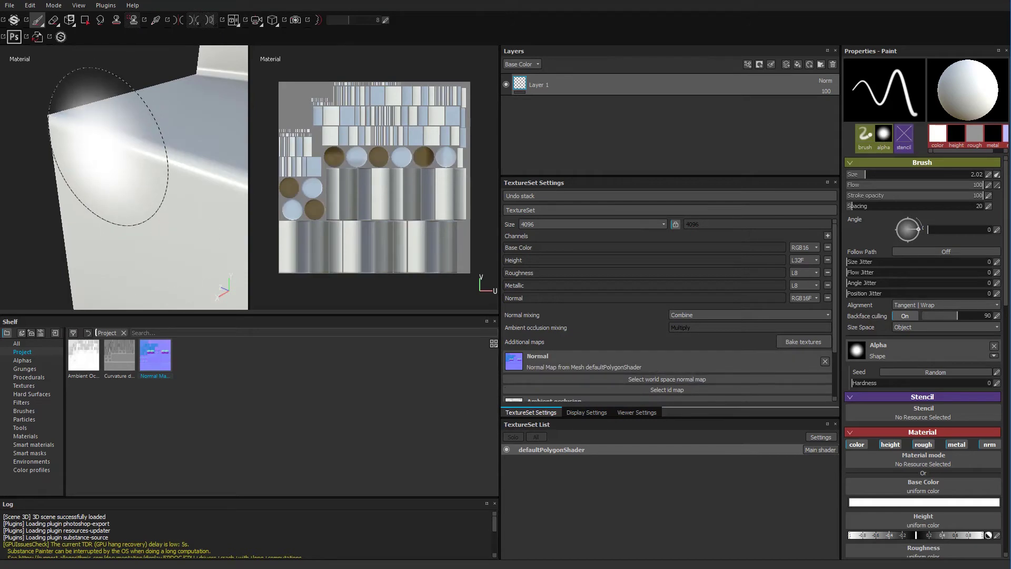
Examine the baked result across the cylinders and stairs, focusing on the step edges of a small staircase.
right_click_drag(158, 224, 127, 200, "alt")
middle_click_drag(127, 201, 54, 201, "alt")
right_click_drag(54, 201, 32, 195, "alt")
left_click_drag(32, 195, 158, 185, "alt")
middle_click_drag(116, 169, 116, 189, "alt")
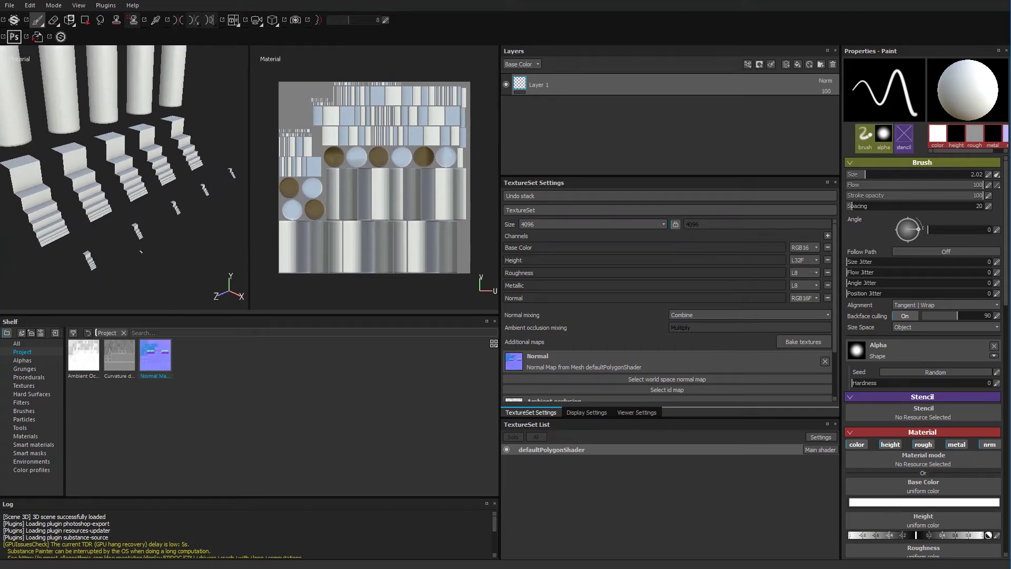
scroll(169, 194, "up", 10)
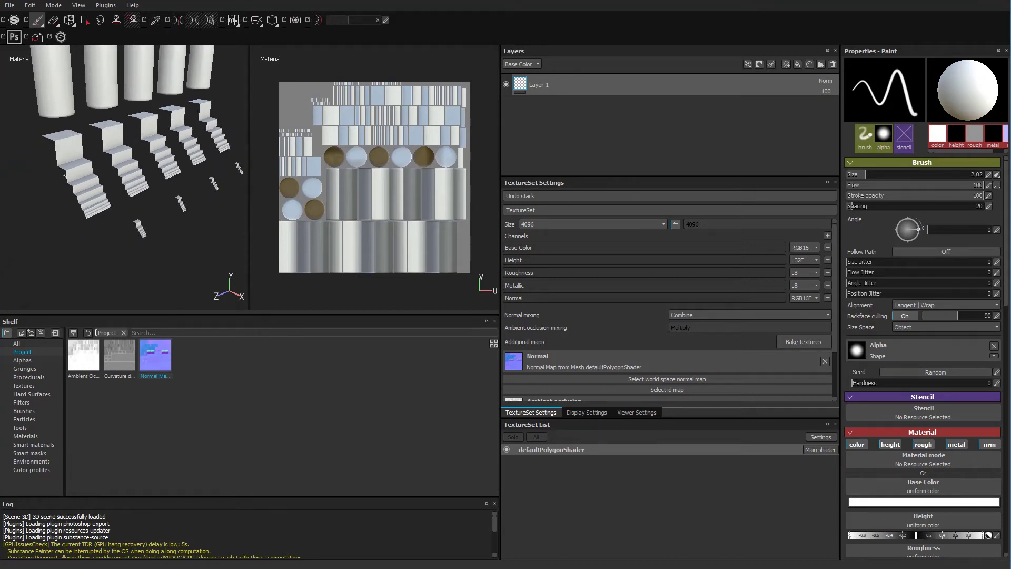
middle_click_drag(169, 194, 90, 71, "alt")
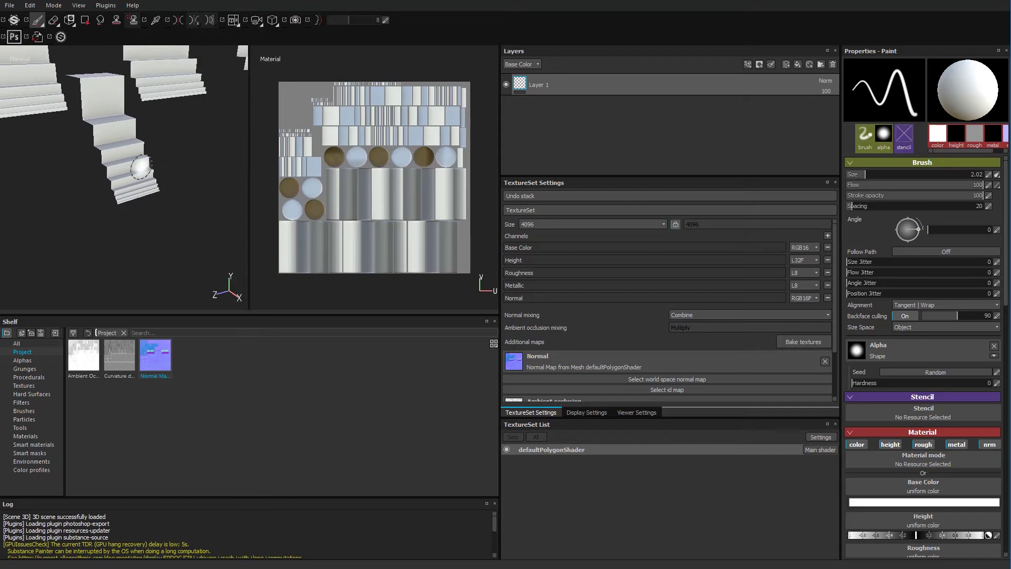
right_click_drag(140, 169, 621, 321, "alt")
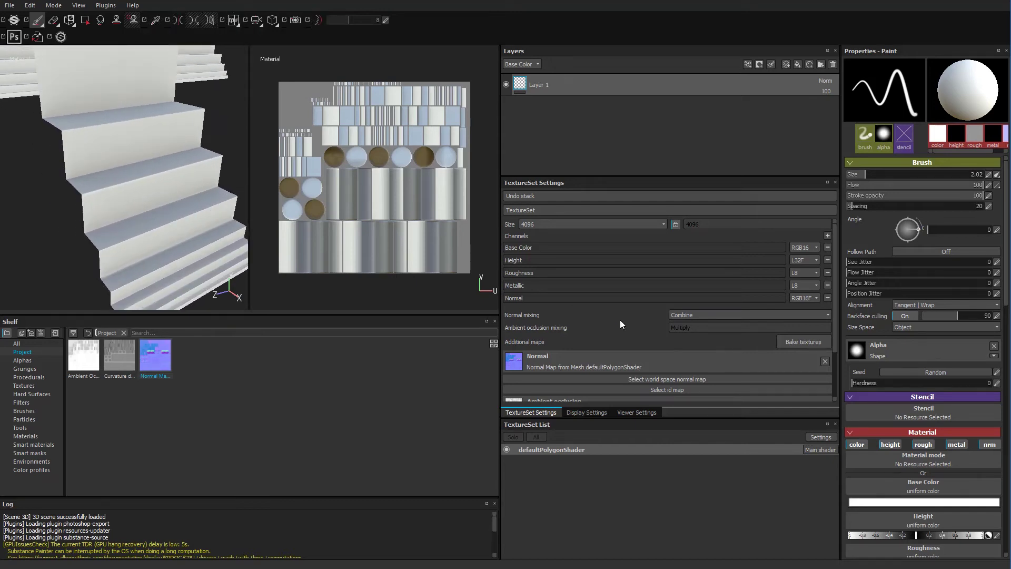
Reopen the texture baking settings, switch to Maya and examine the distance measurement between the neighbouring stair step corners.
left_click(817, 342)
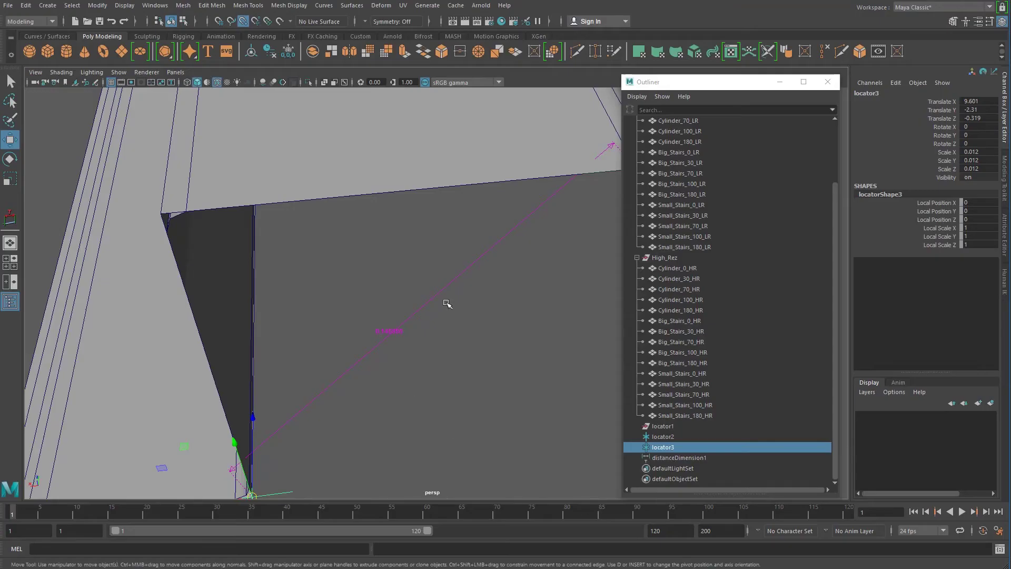
mouse_move(447, 303)
left_mouse_down("alt")
mouse_move(369, 283)
mouse_move(372, 300)
mouse_move(318, 316)
left_mouse_up("alt")
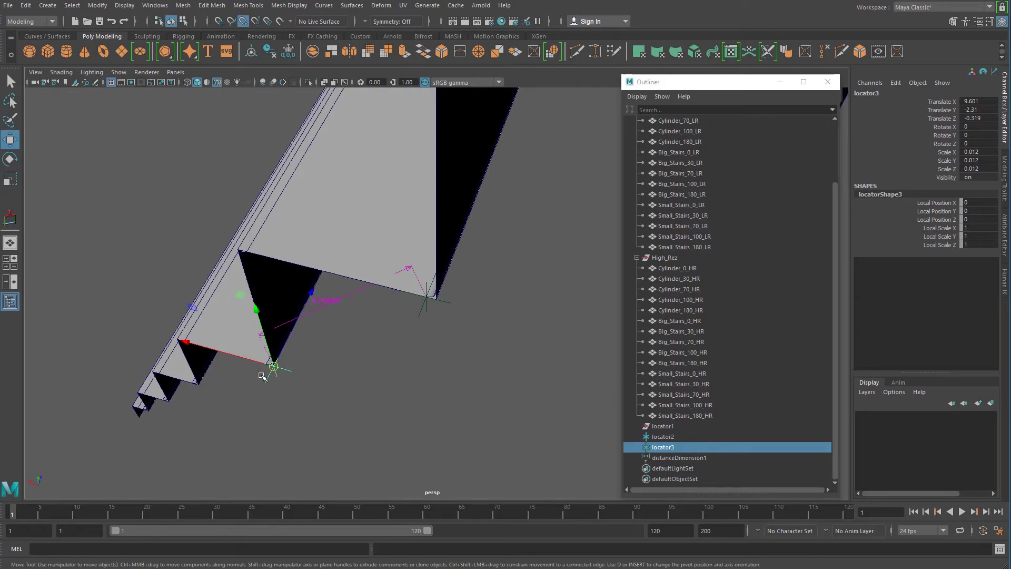
left_click_drag(262, 376, 328, 310, "alt")
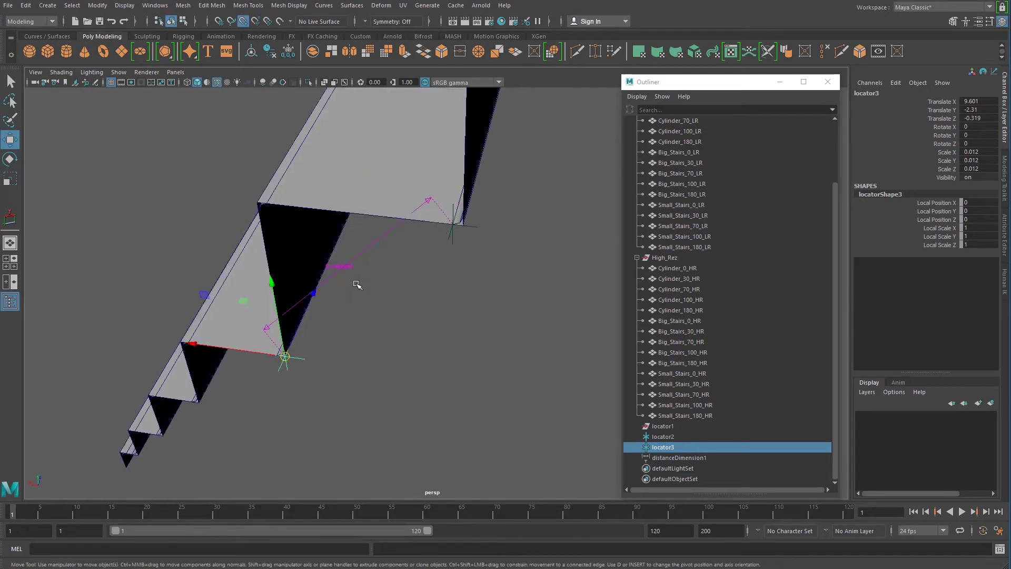
scroll(446, 279, "down", 10)
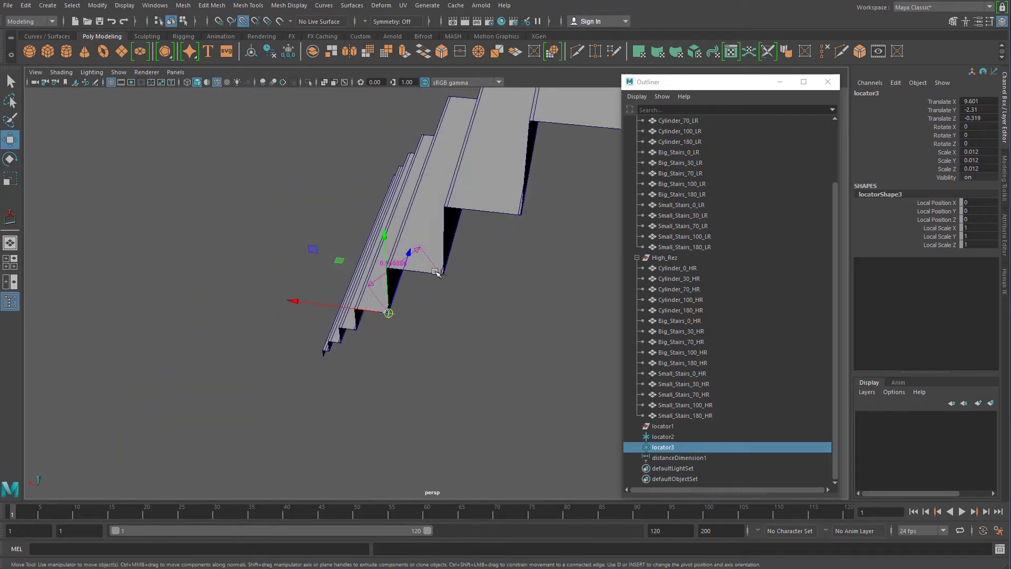
Examine the measured gap on the small staircase in Maya and compare its step size with the big staircases.
left_click_drag(393, 267, 377, 278, "alt")
middle_click_drag(366, 291, 361, 304, "alt")
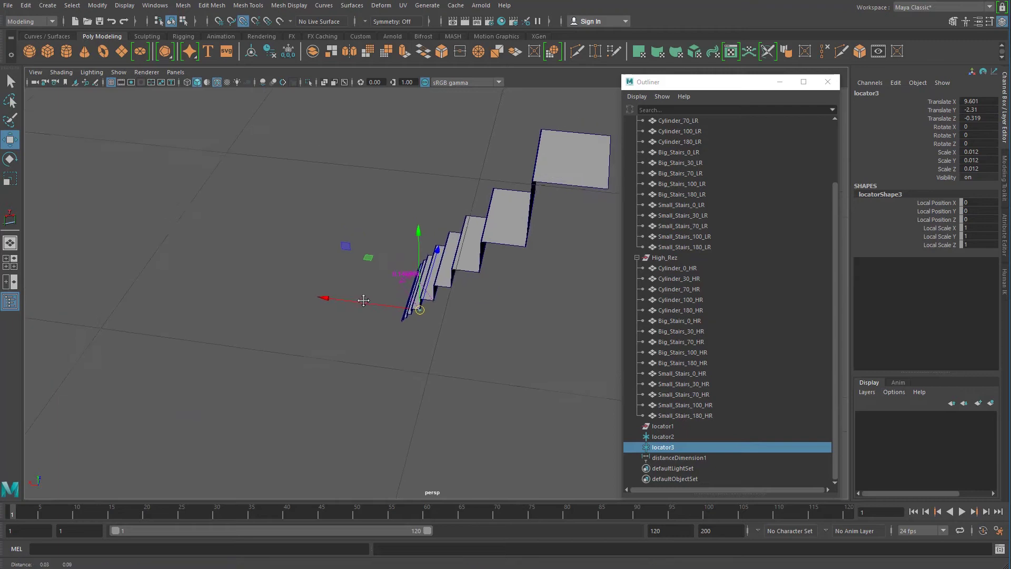
left_click_drag(226, 295, 357, 267, "alt")
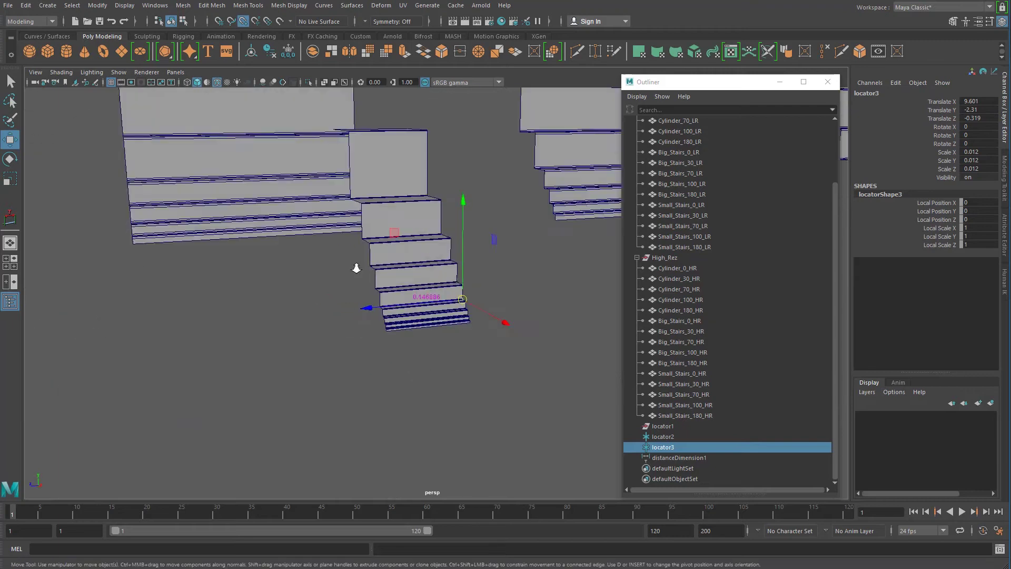
right_click_drag(357, 267, 244, 221, "alt")
left_click_drag(244, 221, 339, 336, "alt")
middle_click_drag(293, 259, 313, 308, "alt")
right_click_drag(267, 307, 569, 319, "alt")
middle_click_drag(281, 269, 354, 321, "alt")
left_click_drag(142, 311, 226, 296, "alt")
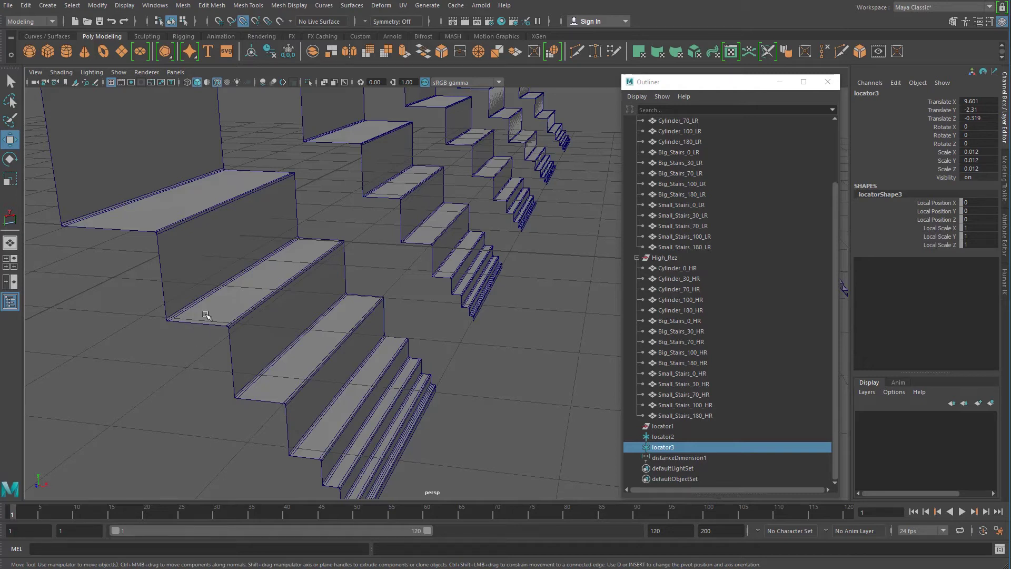
scroll(330, 312, "down", 5)
left_click_drag(441, 274, 369, 264, "alt")
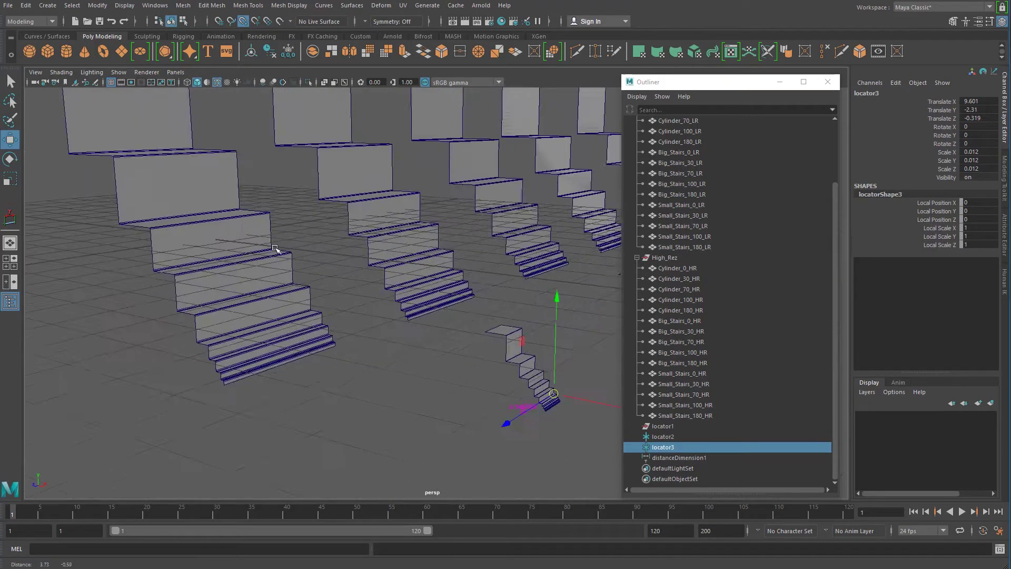
right_click_drag(368, 263, 246, 271, "alt")
left_click_drag(253, 263, 244, 269, "alt")
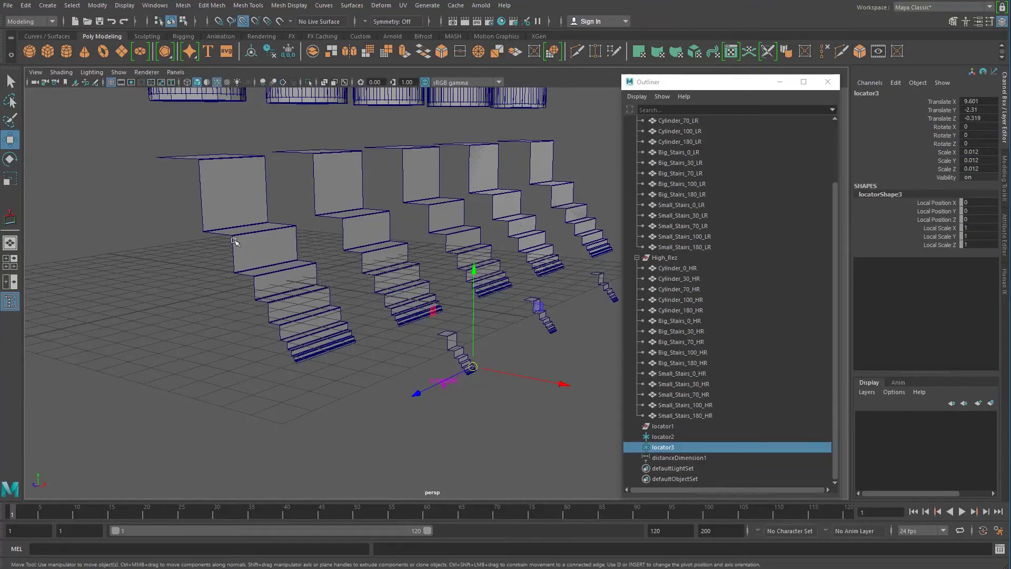
Examine the row of big staircases and the closely spaced steps of the small staircase in front.
scroll(237, 265, "down", 2)
left_click_drag(545, 345, 494, 318, "alt")
middle_click_drag(311, 311, 327, 370, "alt")
right_click_drag(327, 370, 385, 419, "alt")
middle_click_drag(385, 419, 452, 284, "alt")
right_click_drag(379, 285, 598, 287, "alt")
middle_click_drag(298, 229, 326, 285, "alt")
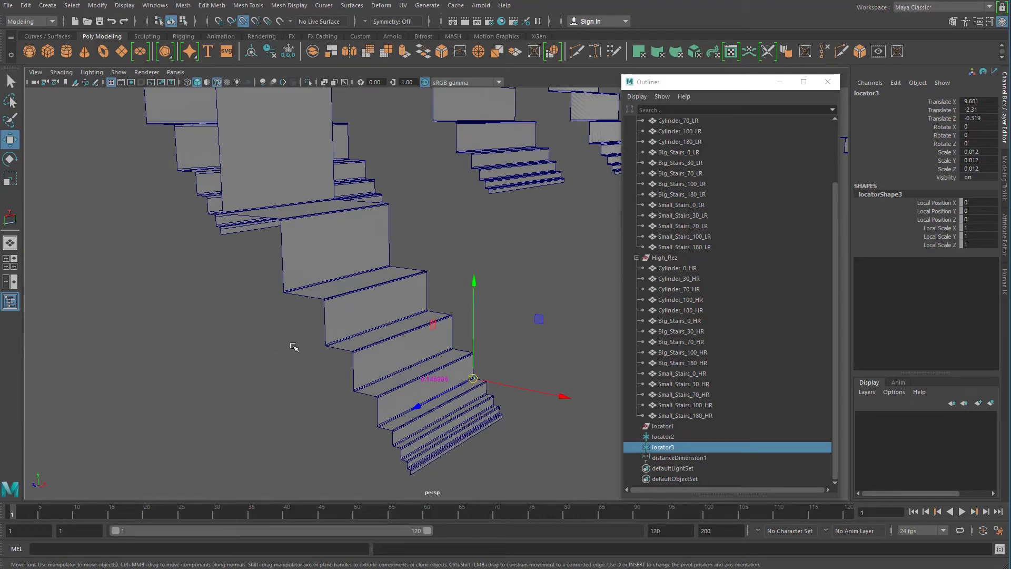
right_click_drag(293, 346, 149, 235, "alt")
middle_click_drag(149, 235, 277, 300, "alt")
right_click_drag(277, 300, 329, 282, "alt")
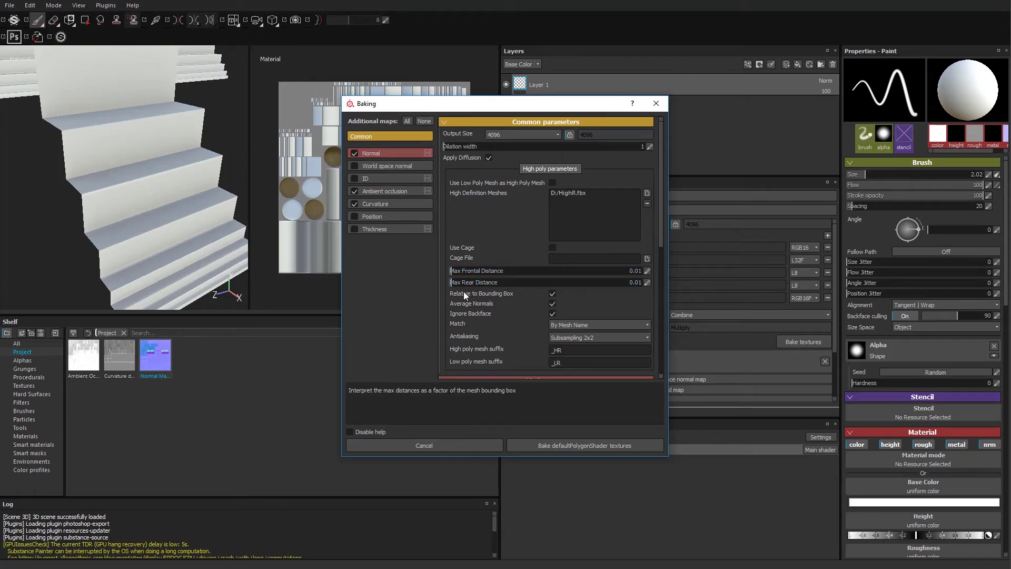
In Substance Painter's baking settings, disable Relative to Bounding Box, set Max Frontal and Max Rear Distance to 0.14, and close without baking.
left_click(552, 295)
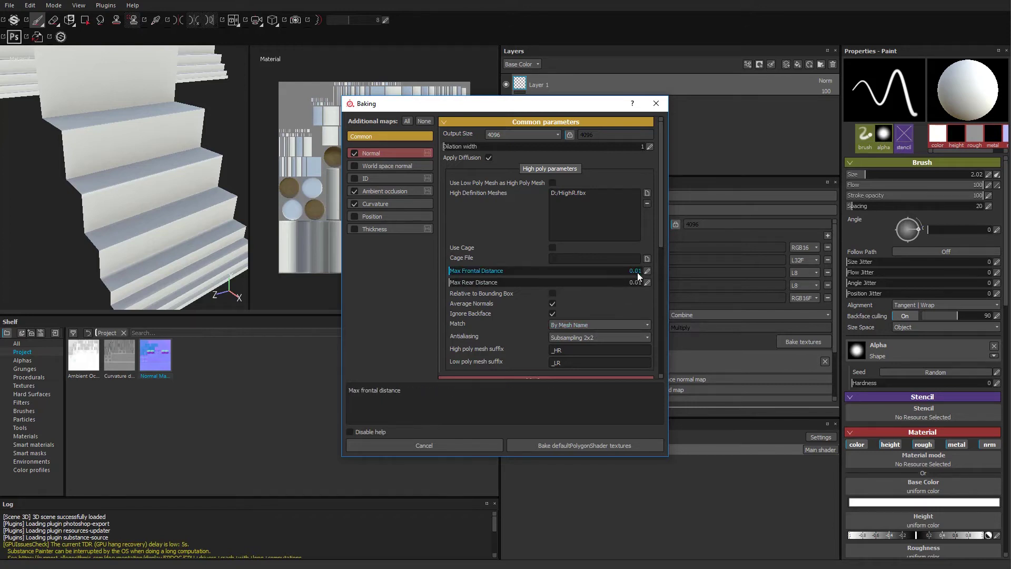
double_click(618, 273)
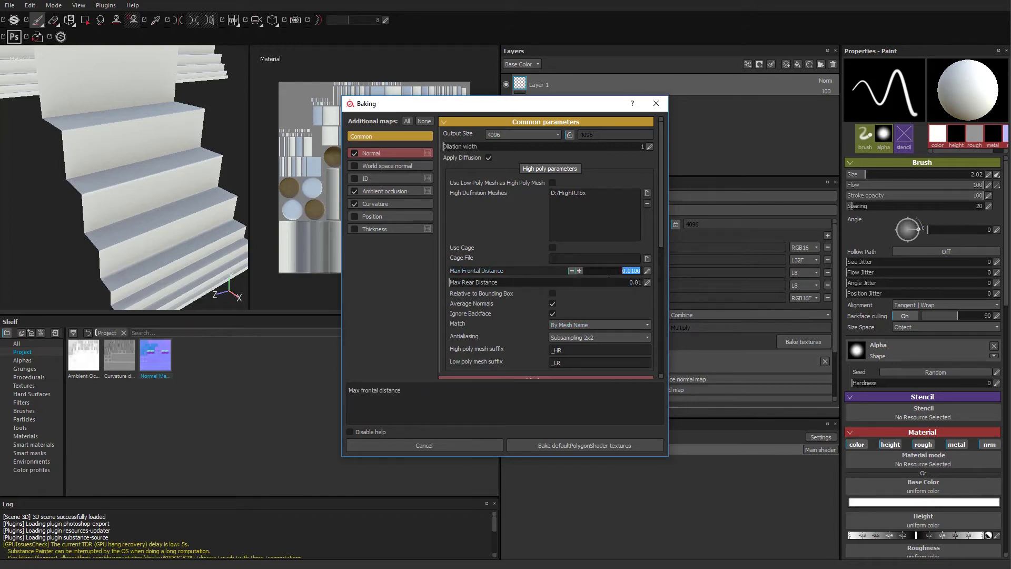
type("0.14")
left_click(616, 282)
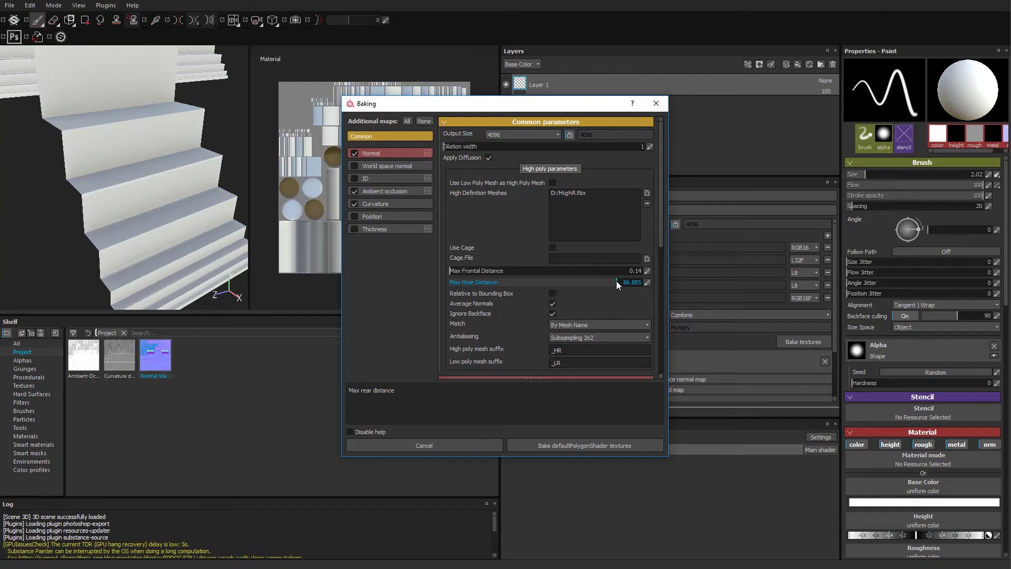
double_click(607, 282)
type("0.14")
key("Return")
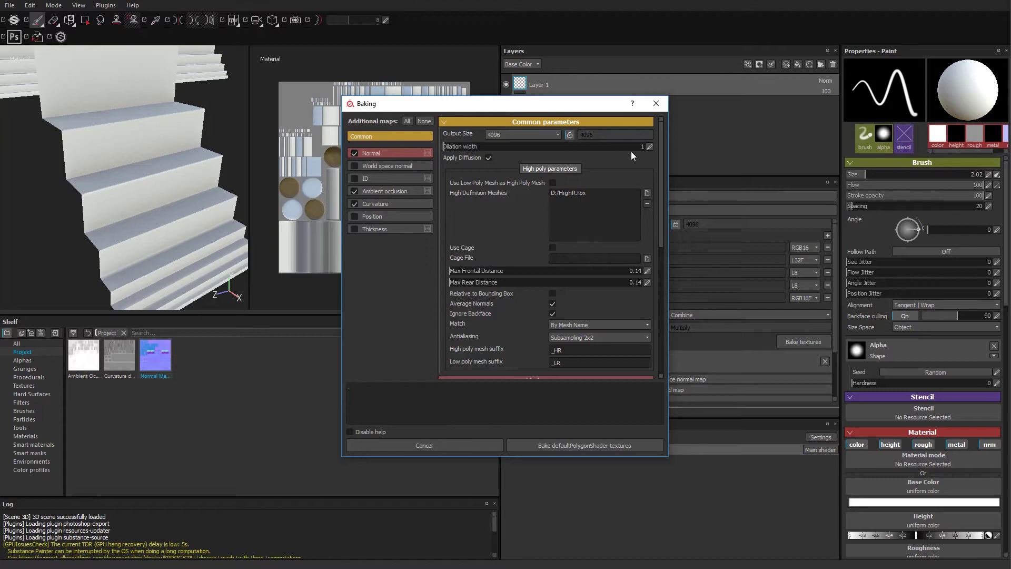
left_click(656, 103)
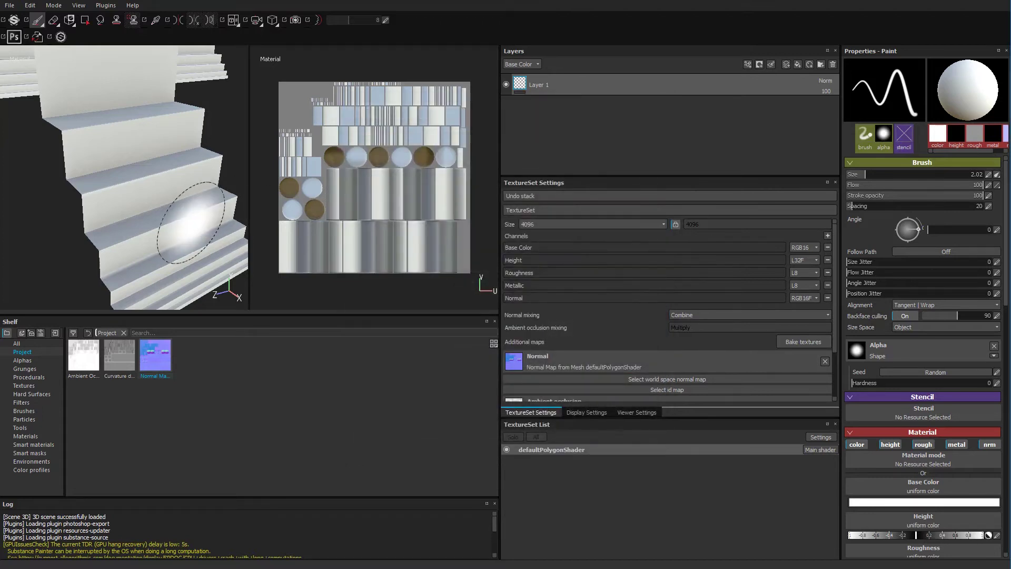
Inspect the small staircase in the 3D view and set the viewer to display the Curvature additional map.
left_click_drag(203, 215, 45, 218, "alt")
right_click_drag(45, 218, 111, 207, "alt")
middle_click_drag(111, 208, 158, 174, "alt")
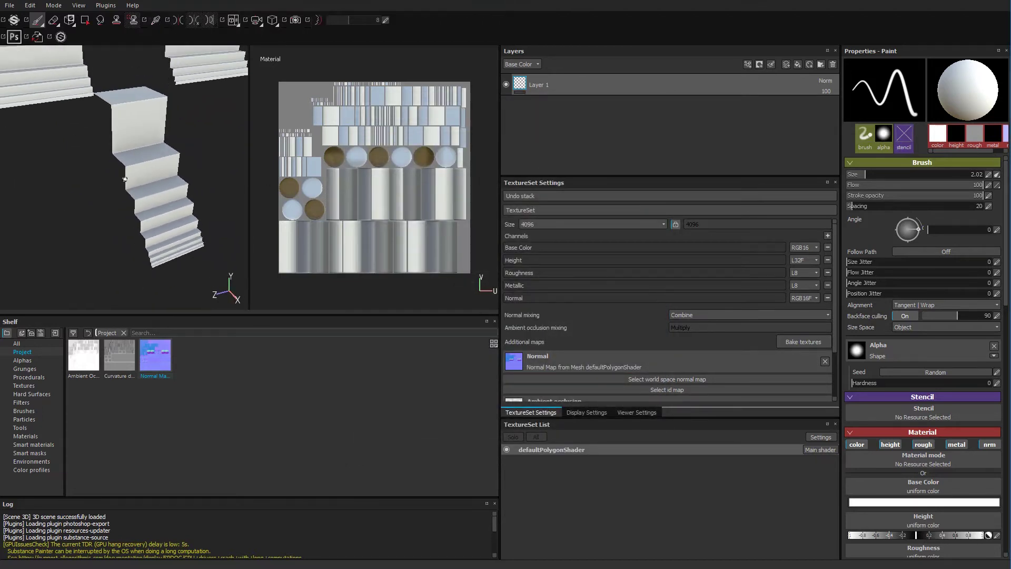
left_click_drag(158, 174, 156, 221, "alt")
right_click_drag(156, 221, 186, 234, "alt")
left_click_drag(126, 210, 158, 221, "alt")
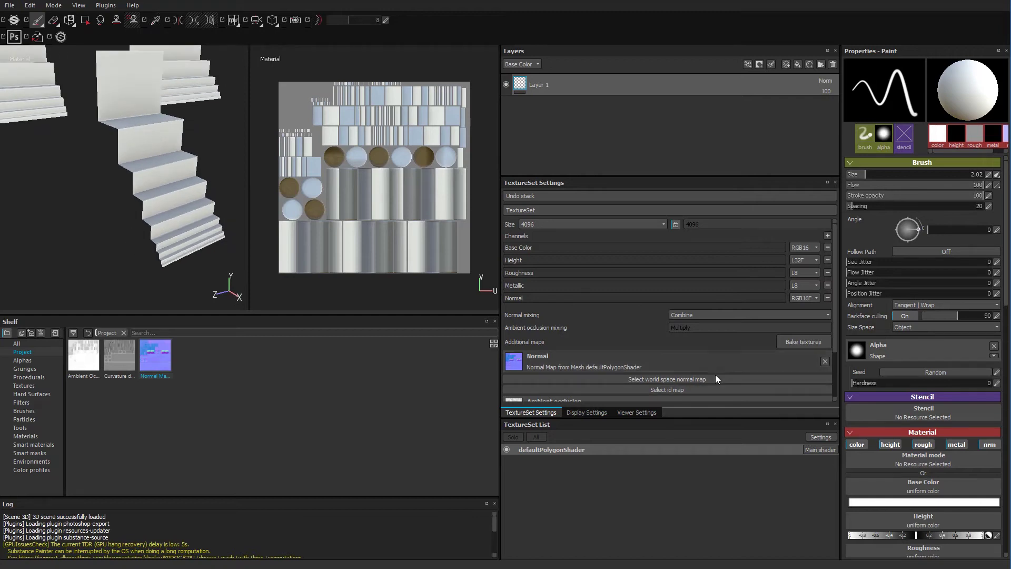
left_click(643, 412)
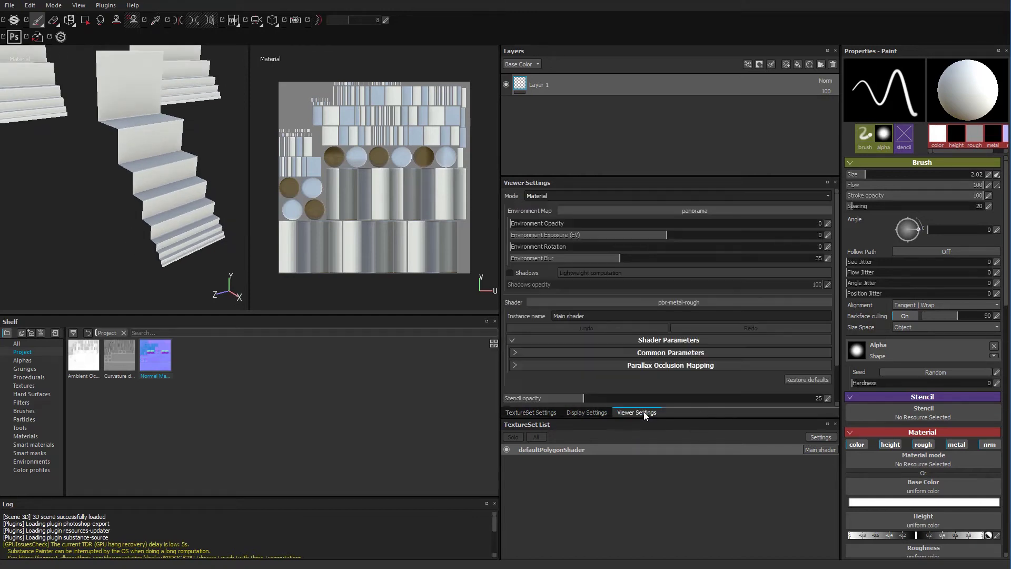
left_click(575, 196)
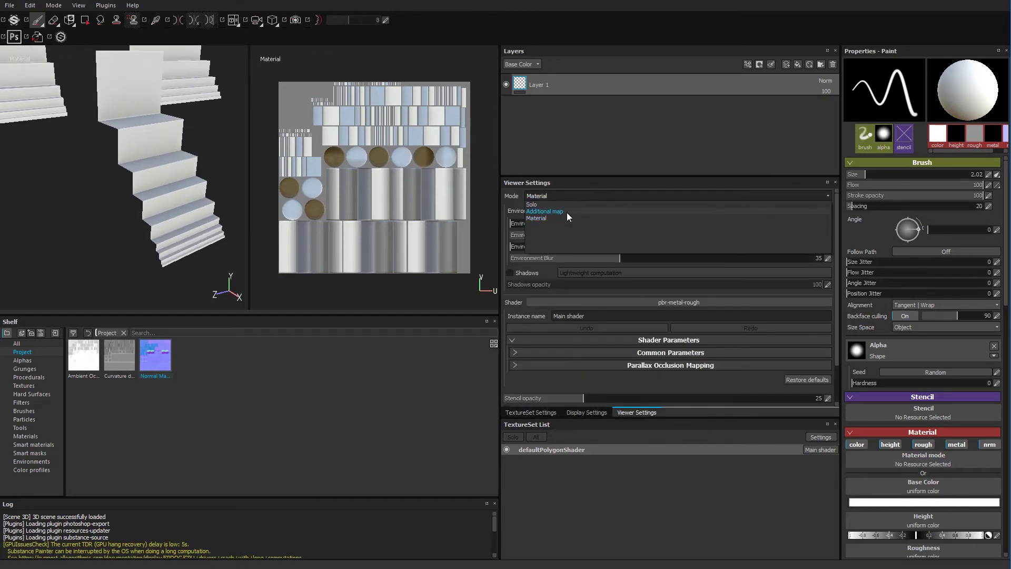
left_click(567, 211)
left_click(559, 211)
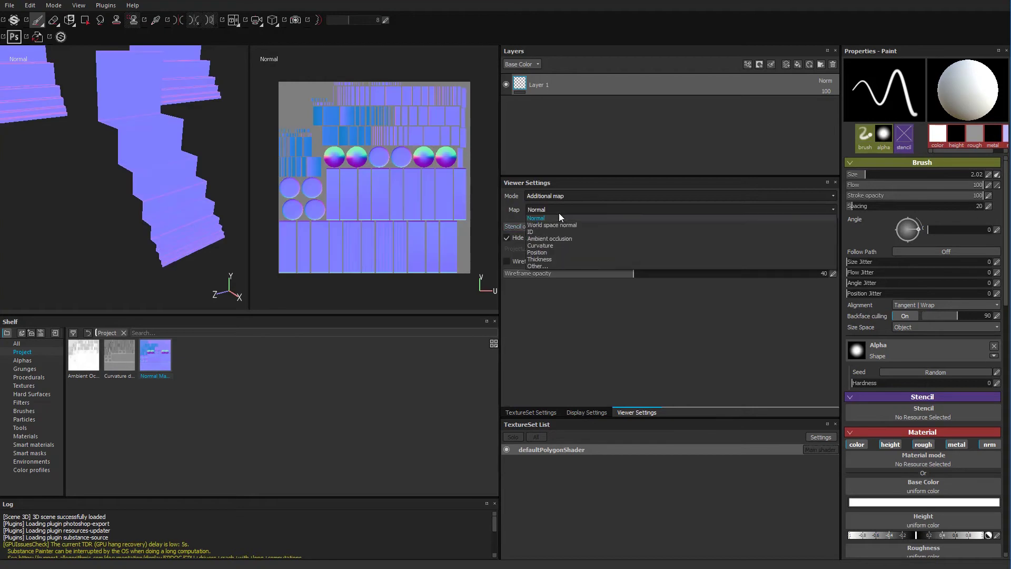
left_click(559, 245)
Examine the curvature map up close along the step edges and inner corners of the small staircase.
right_click_drag(160, 191, 274, 185, "alt")
middle_click_drag(146, 155, 159, 225, "alt")
left_click_drag(125, 109, 129, 135, "alt")
middle_click_drag(128, 135, 152, 217, "alt")
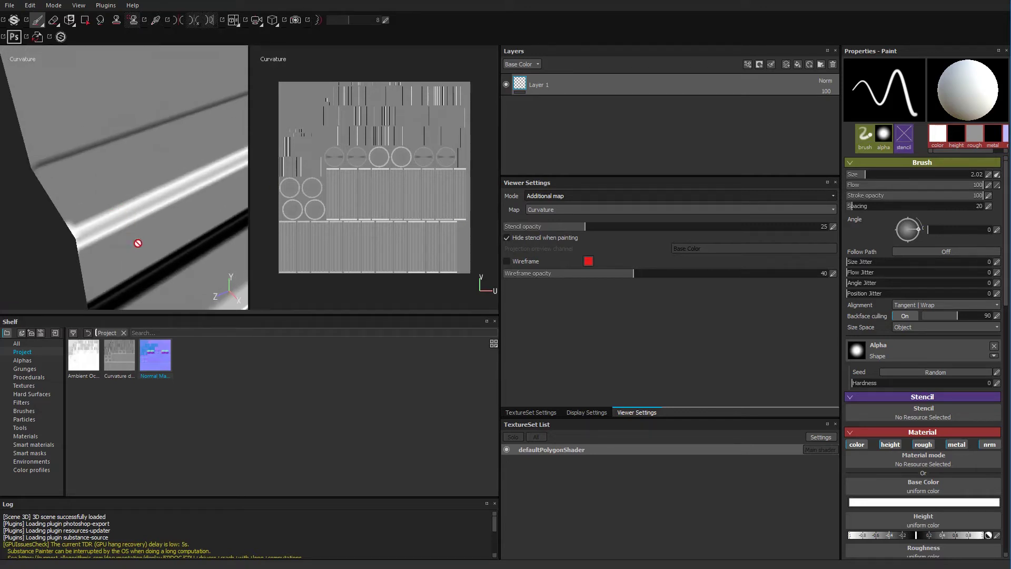
right_click_drag(142, 209, 189, 257, "alt")
left_click_drag(188, 258, 111, 202, "alt")
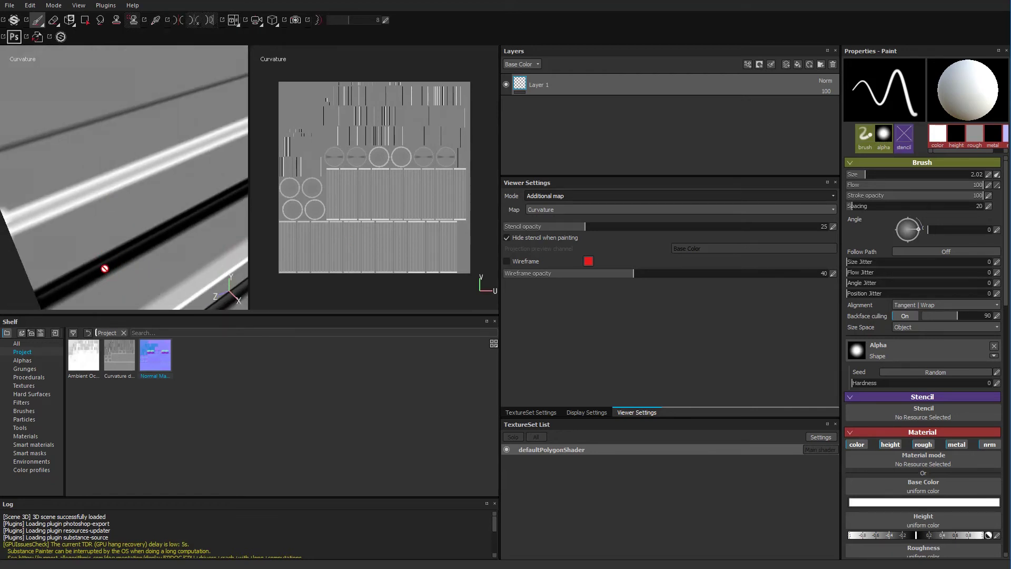
scroll(113, 232, "down", 5)
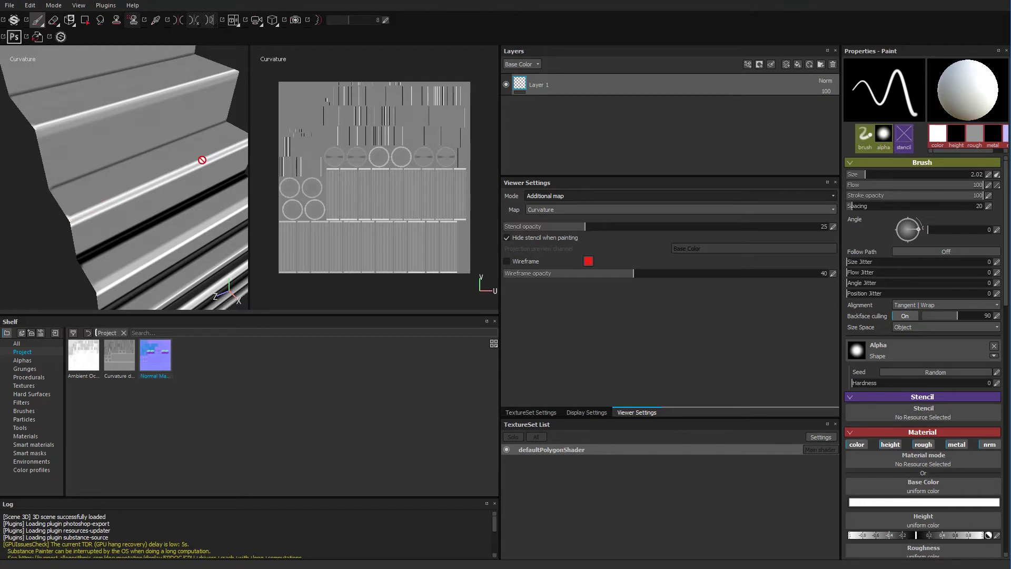
mouse_move(126, 202)
left_mouse_down("alt")
mouse_move(156, 181)
mouse_move(124, 202)
left_mouse_up("alt")
right_click_drag(110, 201, 314, 218, "alt")
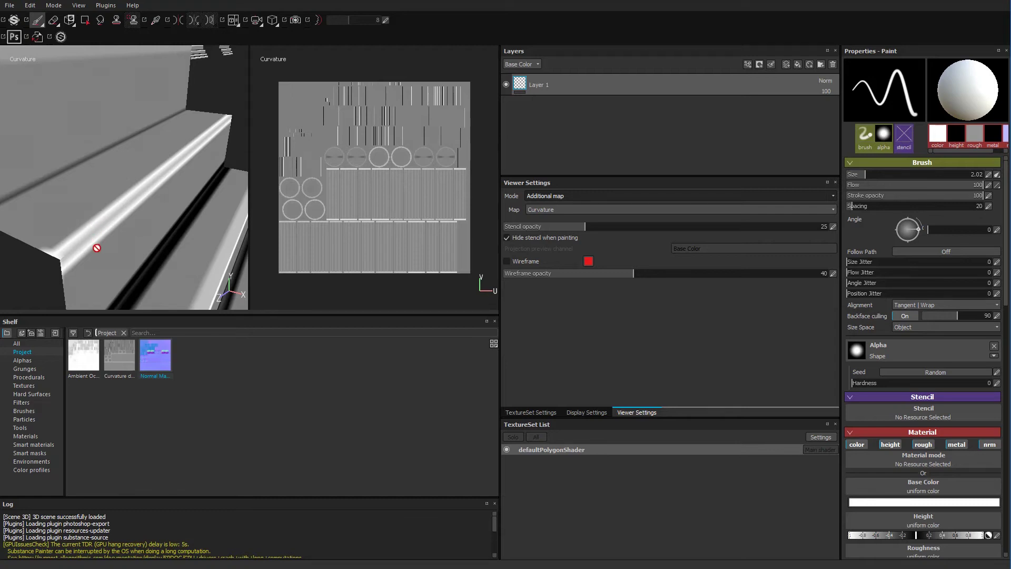
Examine the curvature lines along the step edges of a big staircase for comparison with the small one.
scroll(159, 210, "down", 10)
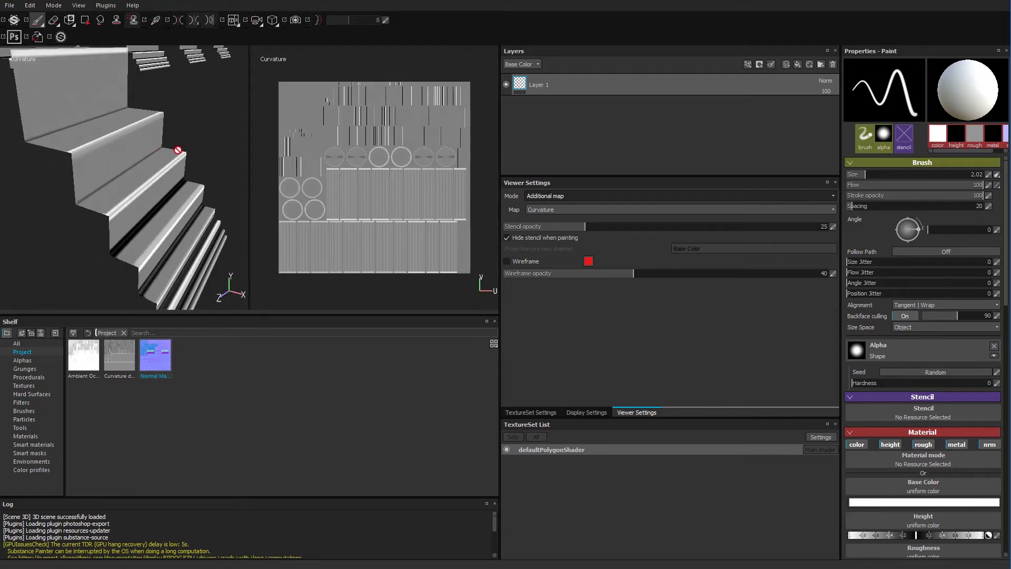
middle_click_drag(93, 161, 210, 308, "alt")
scroll(118, 240, "up", 10)
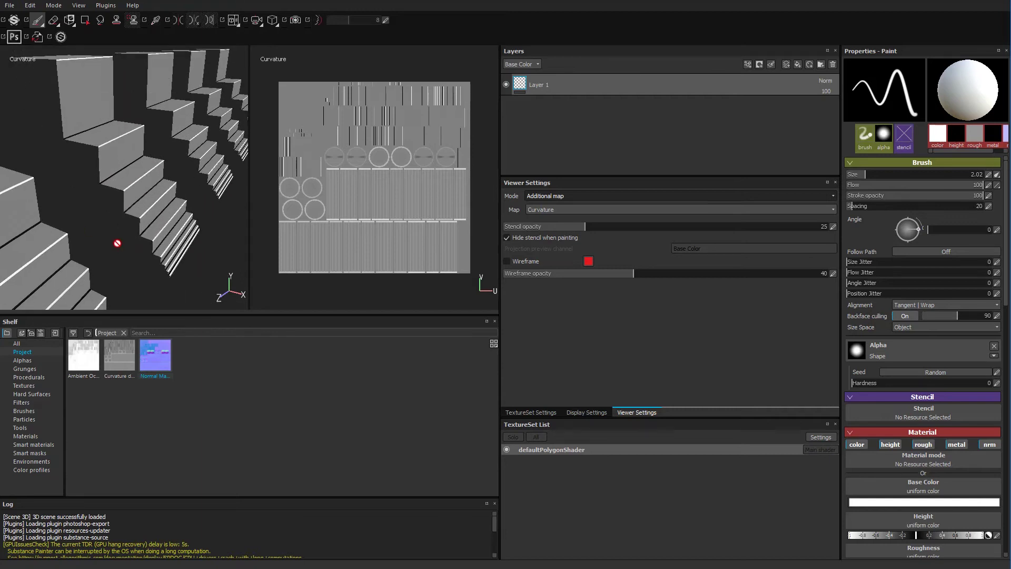
mouse_move(131, 291)
middle_mouse_down()
mouse_move(129, 255)
mouse_move(87, 228)
middle_mouse_up()
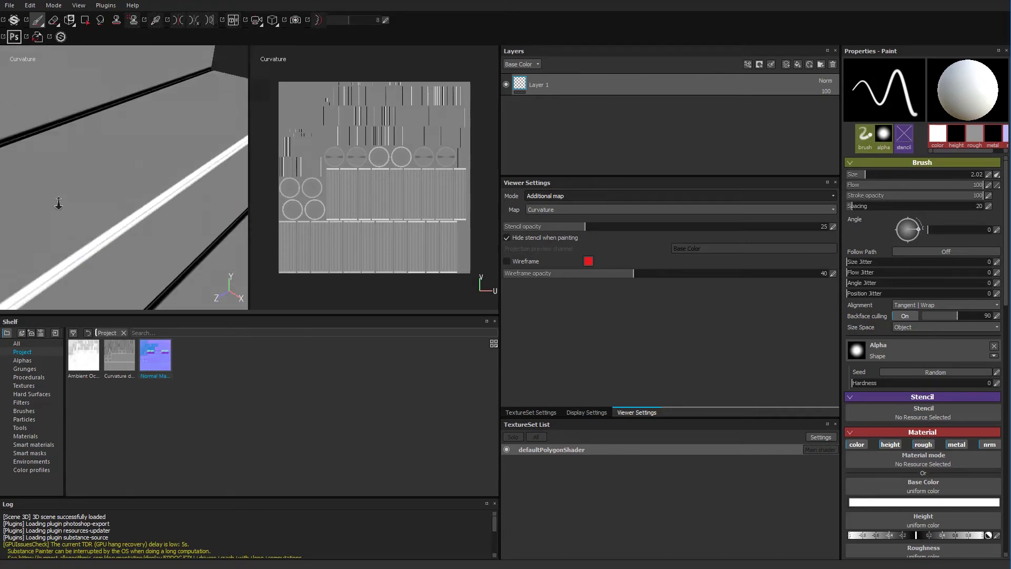
scroll(165, 155, "down", 5)
scroll(165, 155, "down", 3)
middle_click_drag(97, 208, 125, 220, "alt")
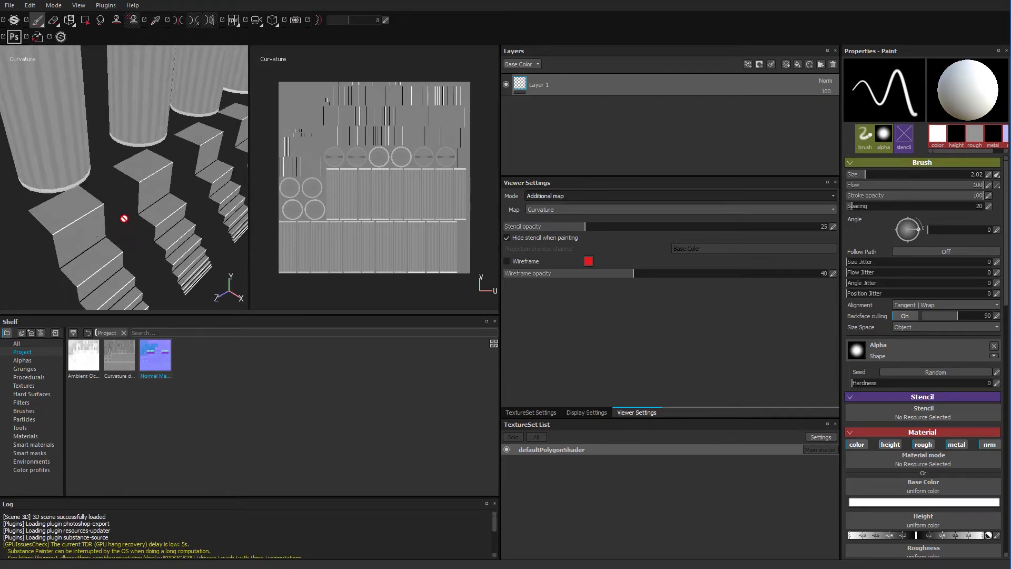
Compare the curvature map across the rows of cylinders and stairs, temporarily enlarging the 3D and UV views.
left_click_drag(125, 219, 113, 196, "alt")
scroll(113, 196, "down", 3)
middle_click_drag(113, 196, 129, 243, "alt")
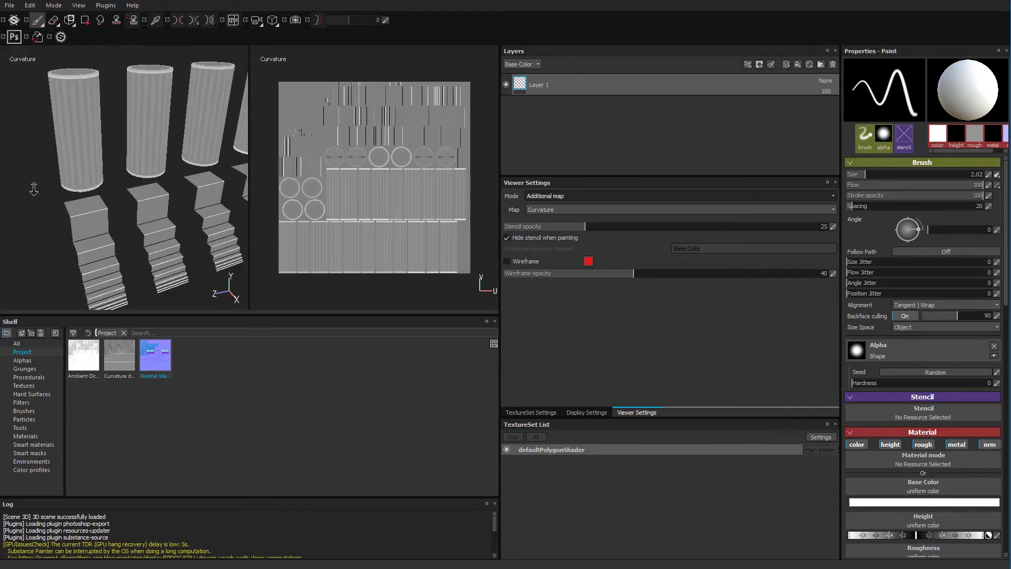
left_click_drag(75, 156, 125, 176, "alt")
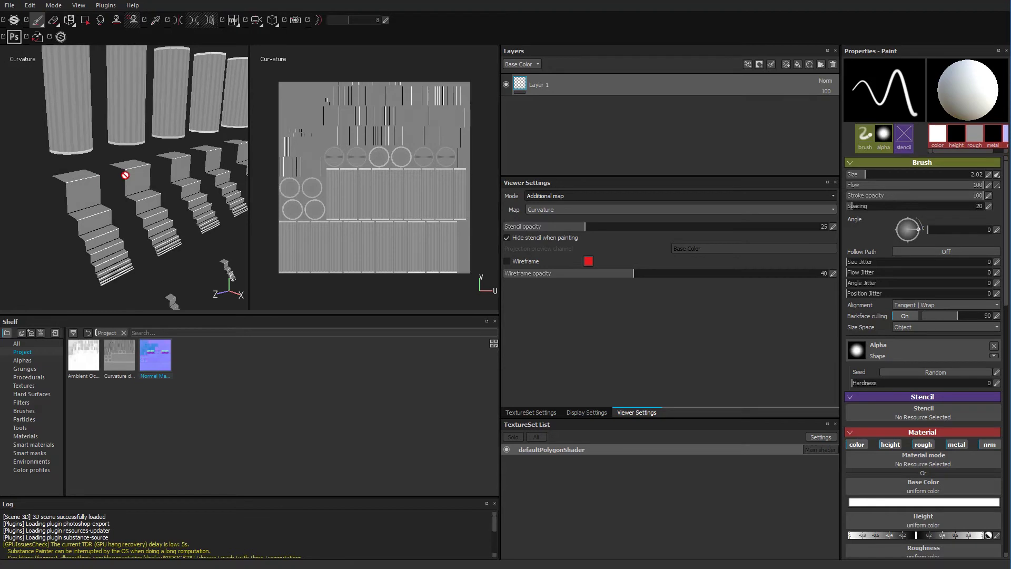
left_click_drag(207, 96, 82, 153, "alt")
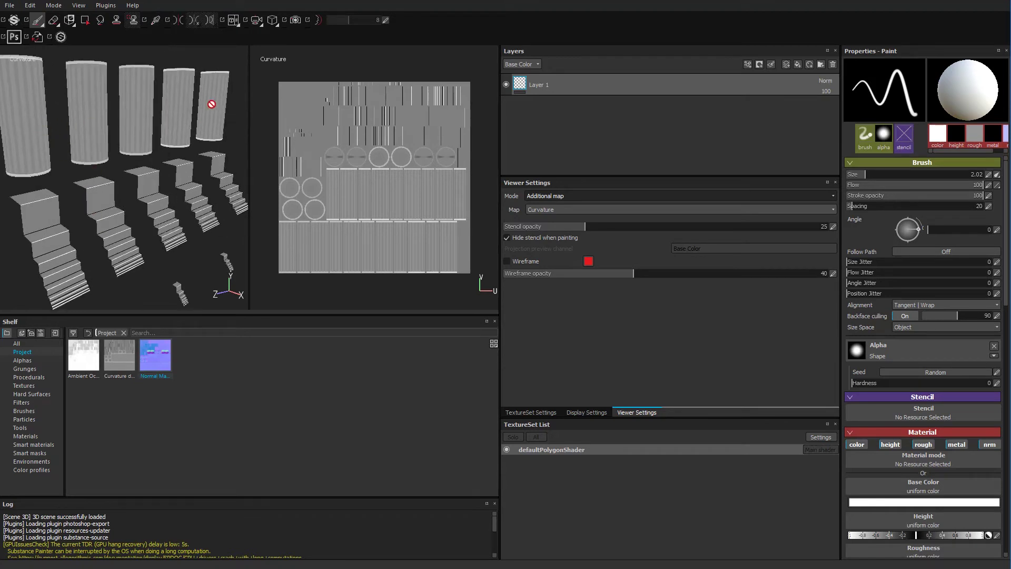
left_click_drag(177, 109, 145, 118, "alt")
right_click_drag(257, 185, 257, 234, "alt")
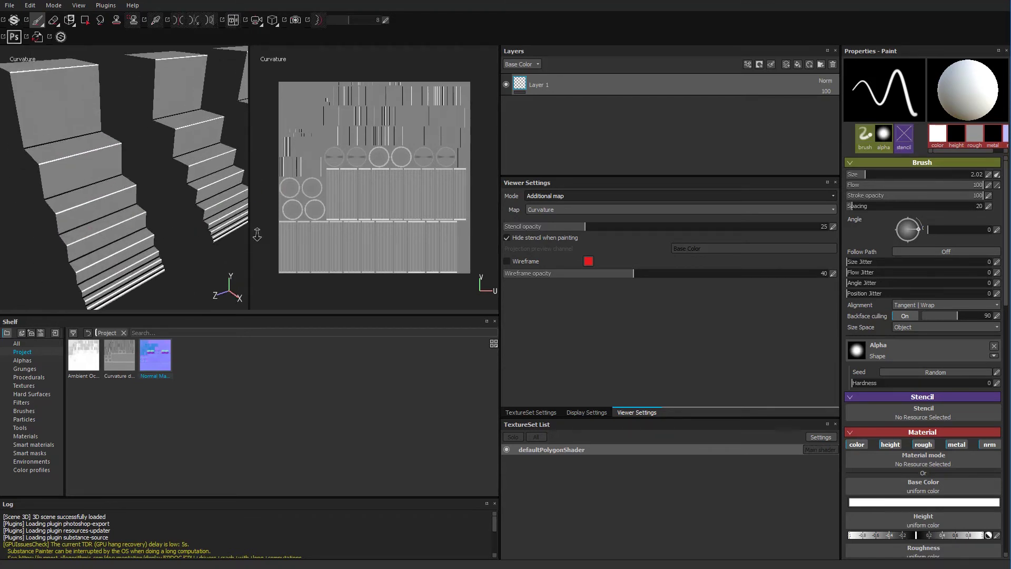
right_click_drag(70, 208, 147, 214, "alt")
key("Tab")
left_click_drag(284, 253, 231, 361, "alt")
left_click(274, 331)
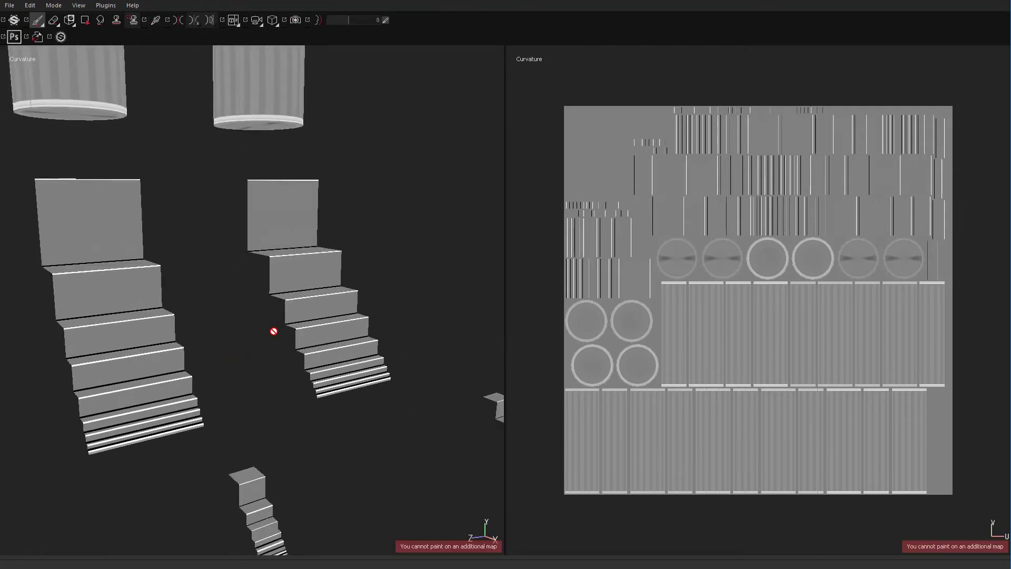
key("Tab")
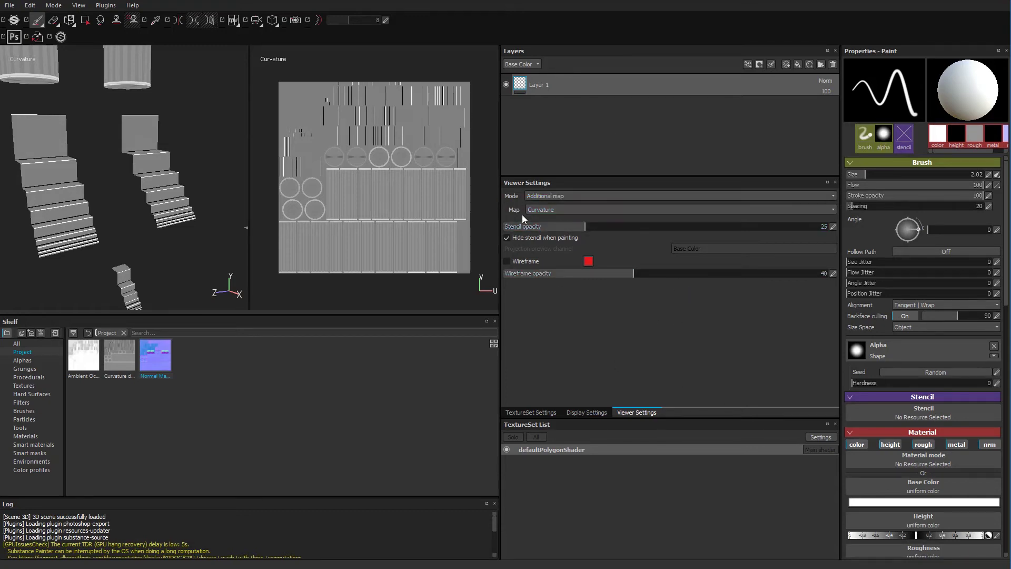
Display the Normal additional map and examine it on the stairs with the 3D and UV views enlarged.
left_click(573, 207)
left_click(568, 220)
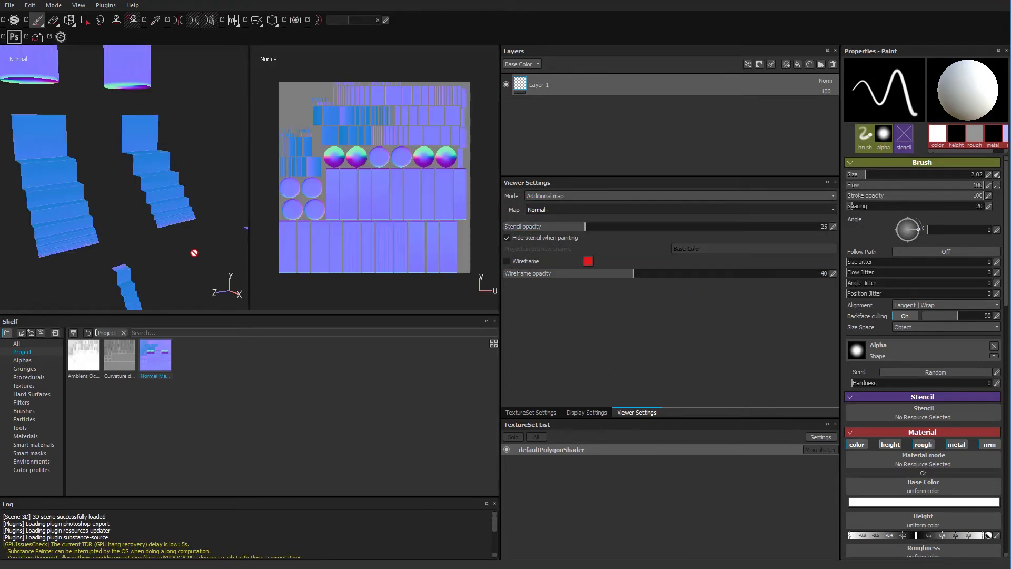
key("Tab")
mouse_move(305, 343)
left_mouse_down("alt")
mouse_move(278, 366)
mouse_move(384, 404)
left_mouse_up("alt")
mouse_move(384, 404)
right_mouse_down("alt")
mouse_move(299, 384)
mouse_move(461, 366)
right_mouse_up("alt")
middle_click_drag(461, 366, 330, 366, "alt")
mouse_move(330, 366)
right_mouse_down("alt")
mouse_move(269, 309)
mouse_move(273, 362)
right_mouse_up("alt")
mouse_move(273, 361)
middle_mouse_down("alt")
mouse_move(279, 353)
mouse_move(305, 437)
middle_mouse_up("alt")
Compare the baked normals between neighbouring big and small staircases and restore the full interface layout.
right_click_drag(147, 398, 95, 398, "alt")
left_click_drag(95, 397, 140, 399, "alt")
middle_click_drag(140, 400, 169, 334, "alt")
right_click_drag(169, 334, 350, 354, "alt")
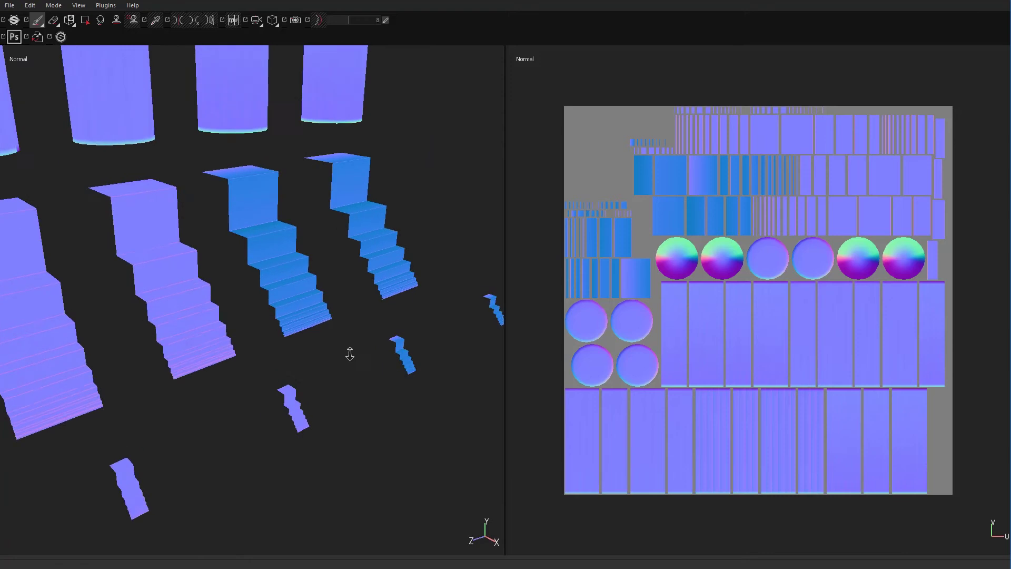
middle_click_drag(350, 354, 52, 337, "alt")
right_click_drag(53, 337, 377, 333, "alt")
middle_click_drag(378, 333, 334, 332, "alt")
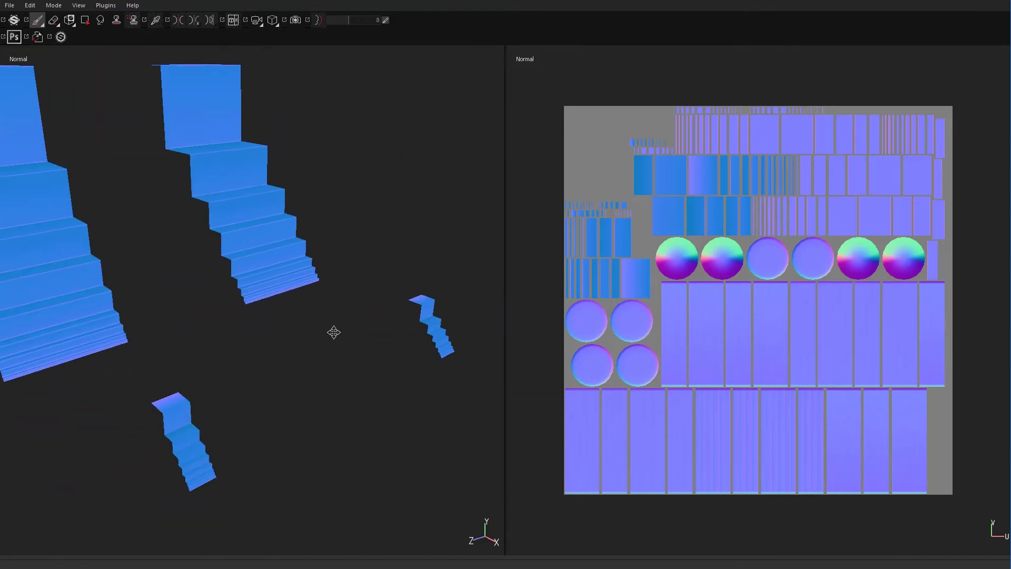
key("Tab")
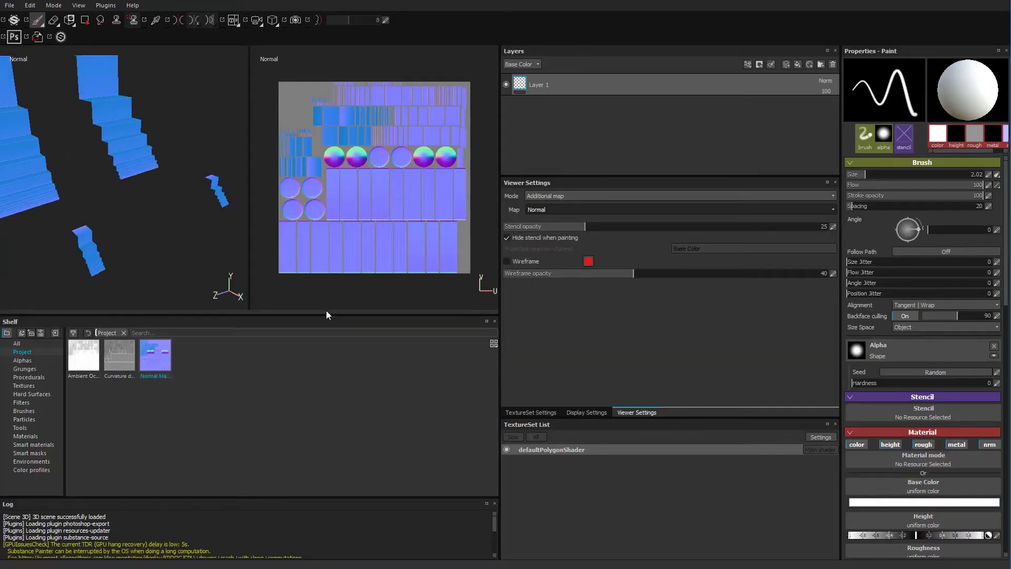
Display the Ambient occlusion additional map and examine its shading on the stairs with the 3D and UV views enlarged.
left_click(582, 209)
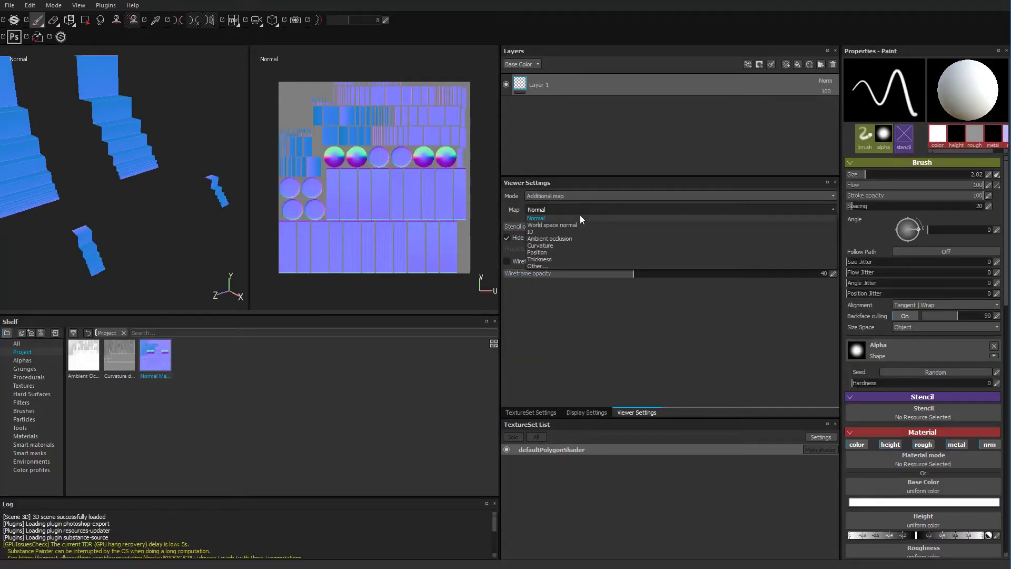
left_click(566, 239)
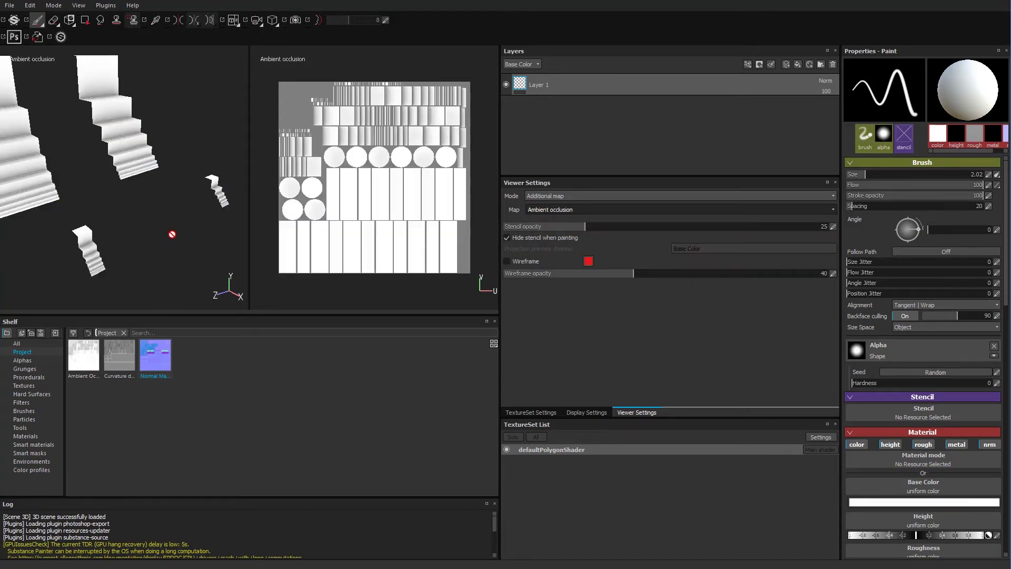
key("Tab")
left_click_drag(134, 313, 216, 357, "alt")
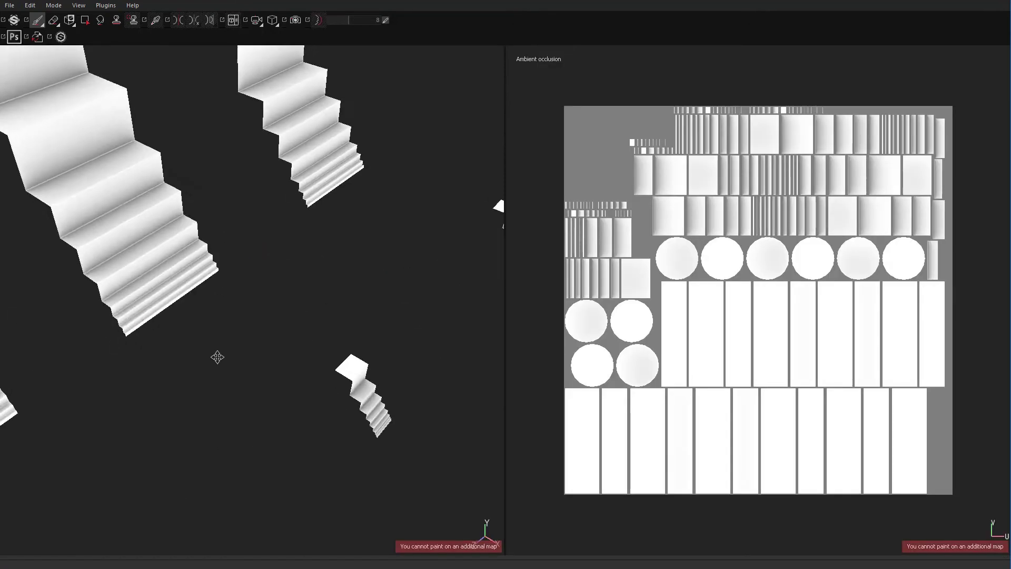
right_click_drag(216, 357, 422, 282, "alt")
left_click_drag(149, 325, 293, 358, "alt")
right_click_drag(292, 358, 337, 316, "alt")
middle_click_drag(211, 263, 268, 242, "alt")
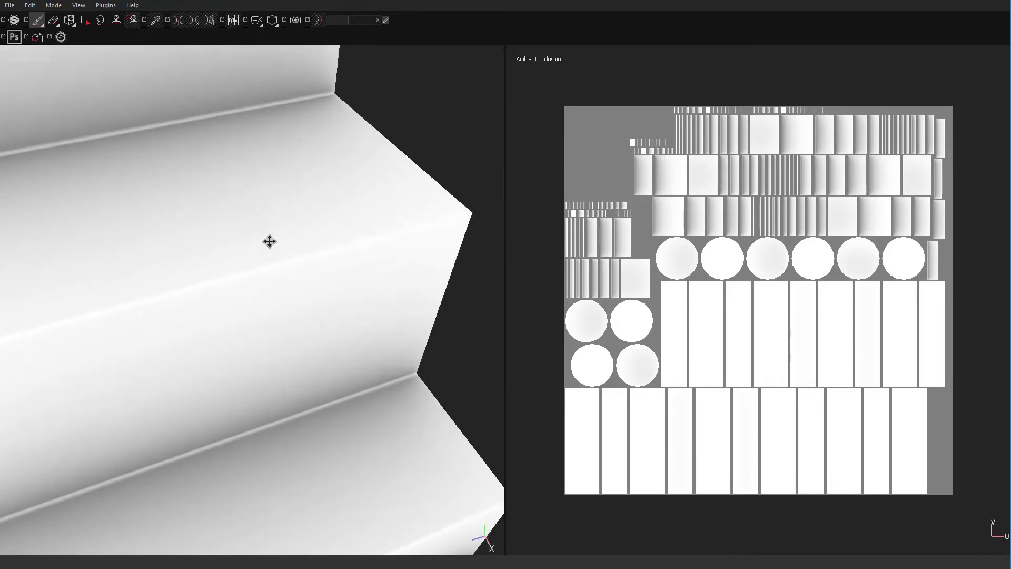
Examine the ambient occlusion in the inner corners of a big staircase's steps from several angles.
left_click_drag(268, 242, 186, 347, "alt")
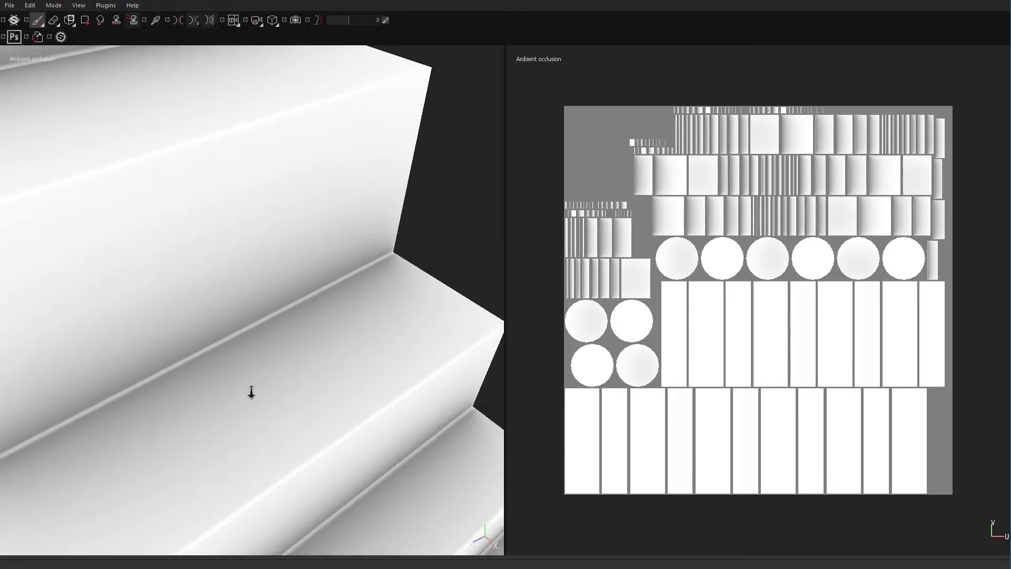
right_click_drag(251, 392, 237, 379, "alt")
middle_click_drag(237, 380, 344, 299, "alt")
left_click_drag(324, 332, 215, 334, "alt")
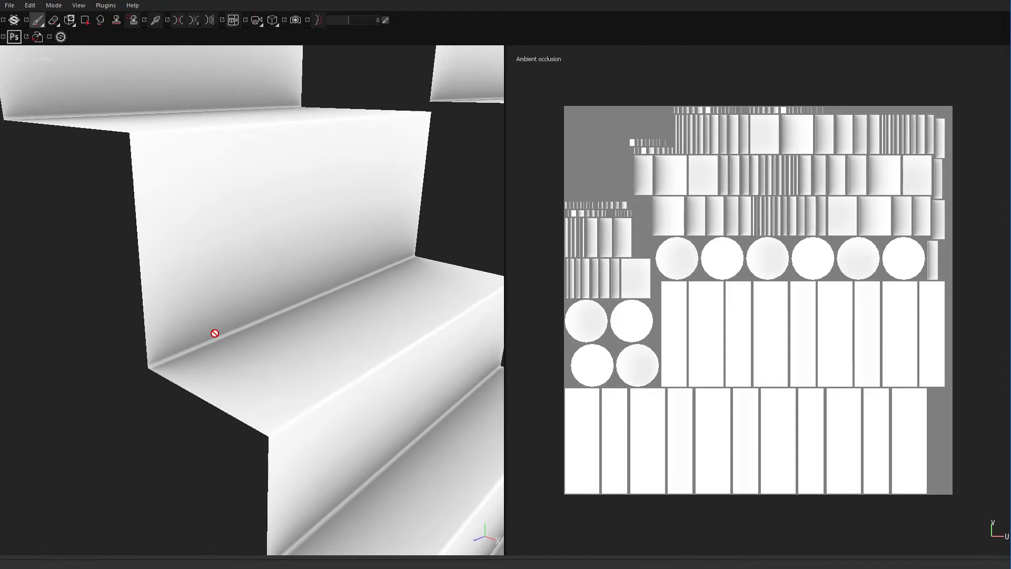
right_click_drag(341, 271, 198, 316, "alt")
left_click_drag(198, 316, 183, 343, "alt")
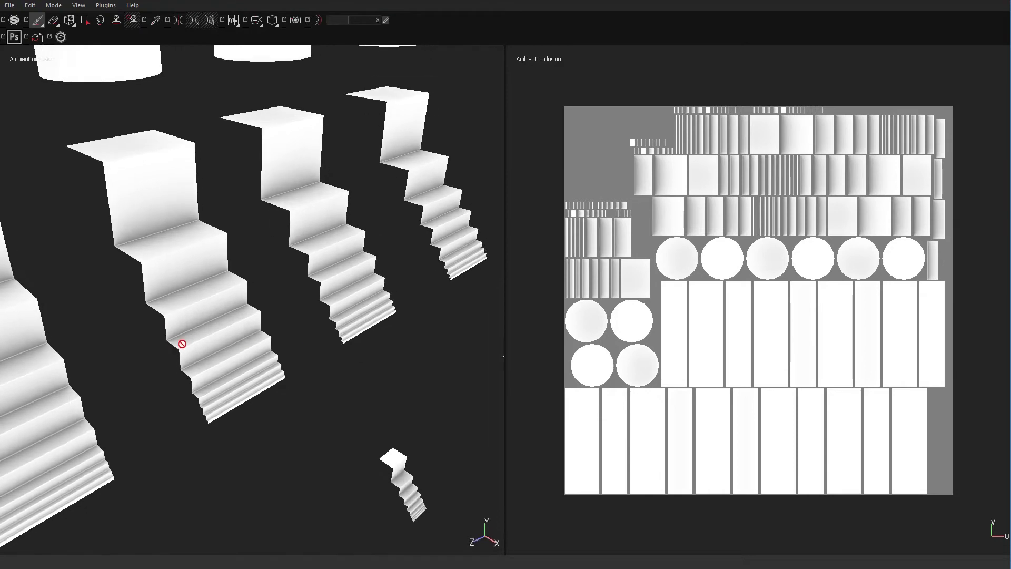
Compare the ambient occlusion between neighbouring big staircases, including a close look at a step corner, and restore the full interface layout.
middle_click_drag(183, 343, 227, 364, "alt")
right_click_drag(325, 334, 243, 348, "alt")
middle_click_drag(244, 348, 260, 313, "alt")
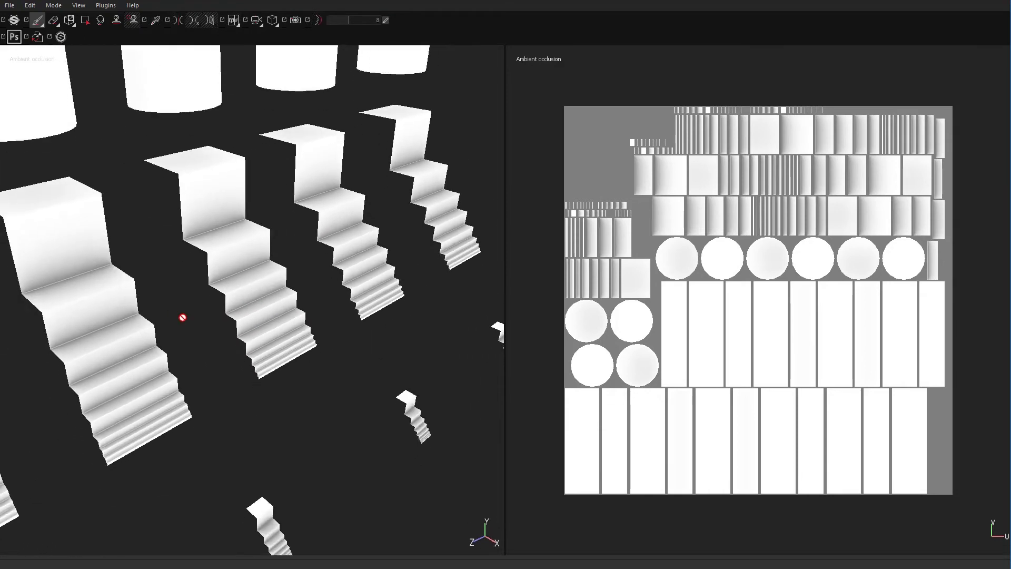
right_click_drag(180, 317, 309, 250, "alt")
middle_click_drag(309, 250, 295, 314, "alt")
middle_click_drag(151, 330, 190, 380, "alt")
right_click_drag(191, 380, 516, 330, "alt")
left_click_drag(517, 329, 242, 304, "alt")
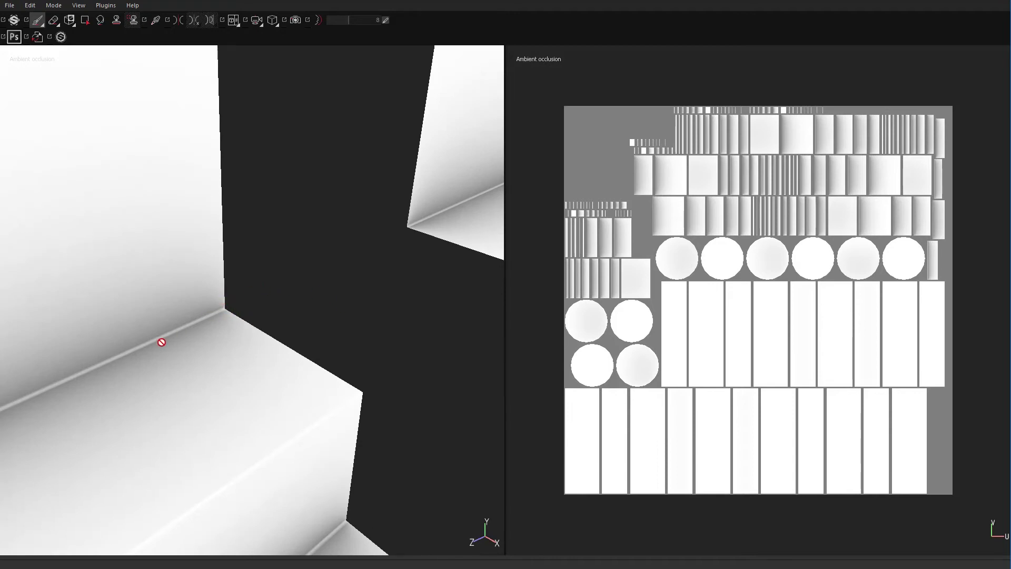
right_click_drag(343, 334, 325, 314, "alt")
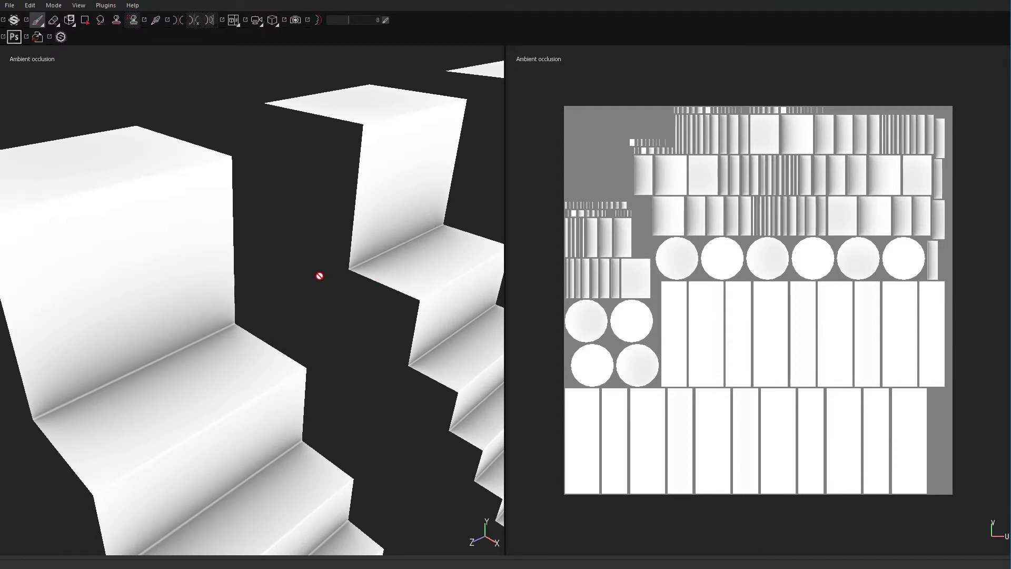
key("Tab")
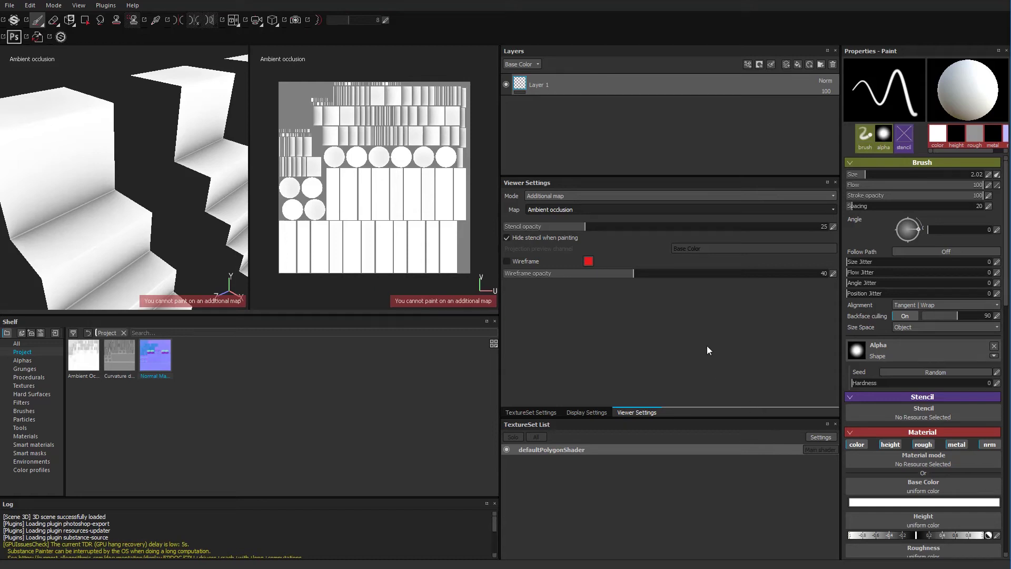
Rebake the defaultPolygonShader normal, ambient occlusion and curvature maps with Average Normals disabled.
left_click(541, 412)
left_click(802, 342)
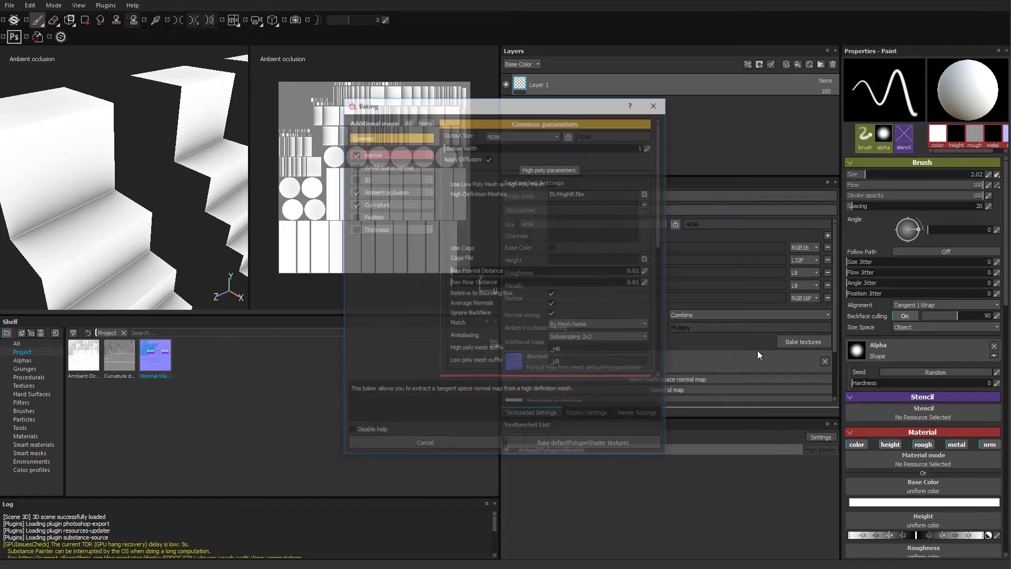
left_click(386, 157)
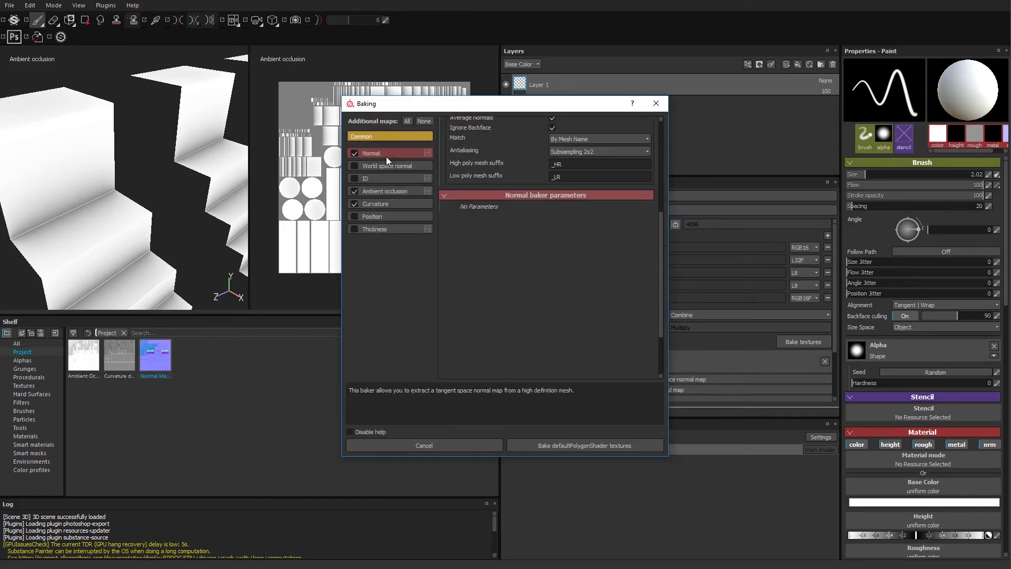
left_click(386, 140)
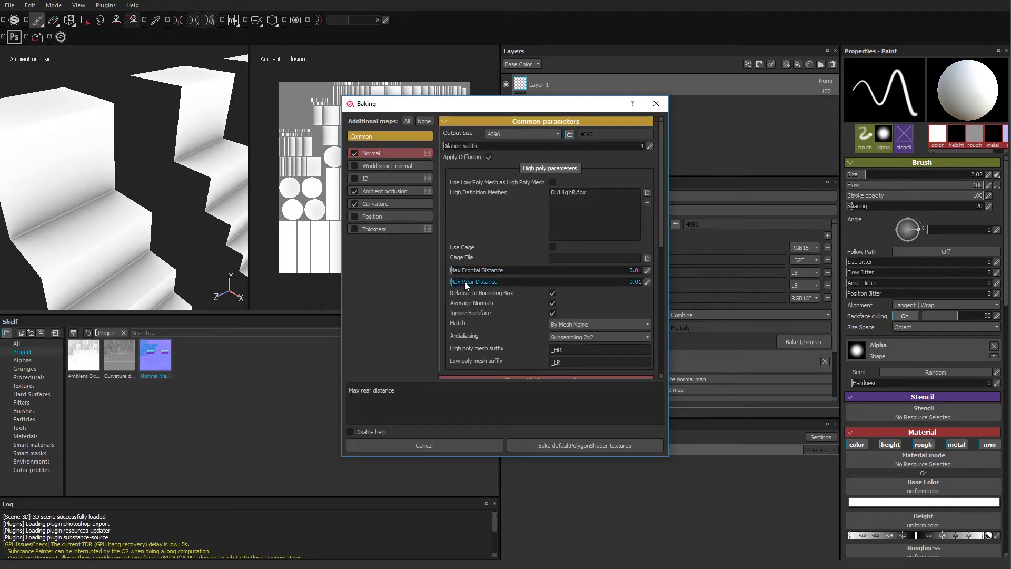
scroll(496, 316, "down", 1)
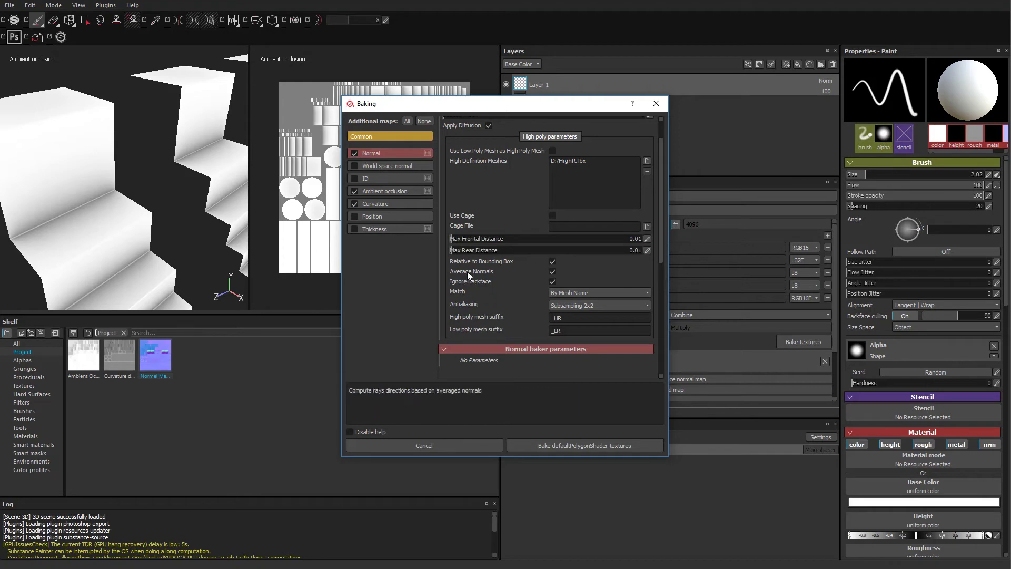
left_click(552, 273)
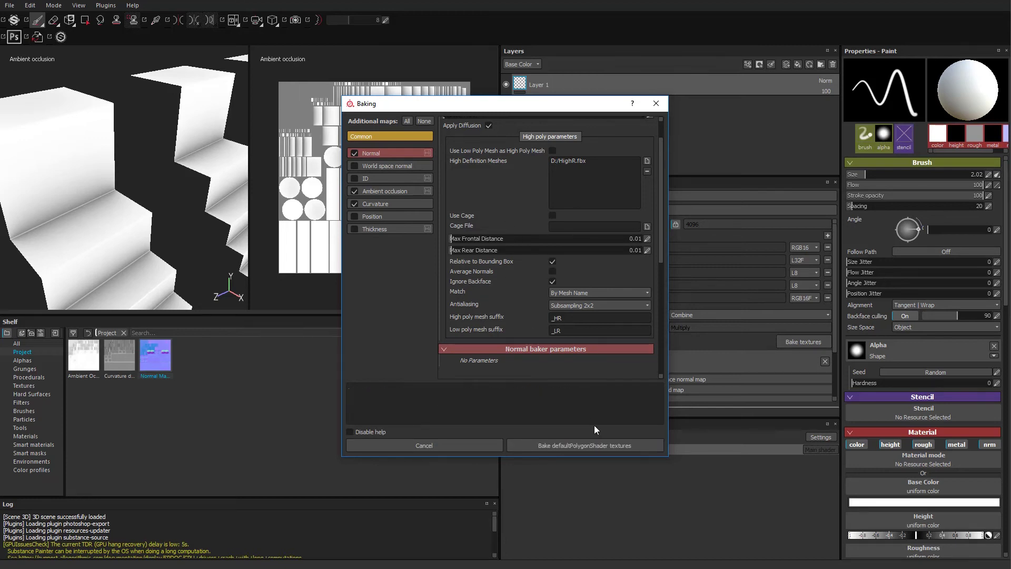
left_click(590, 444)
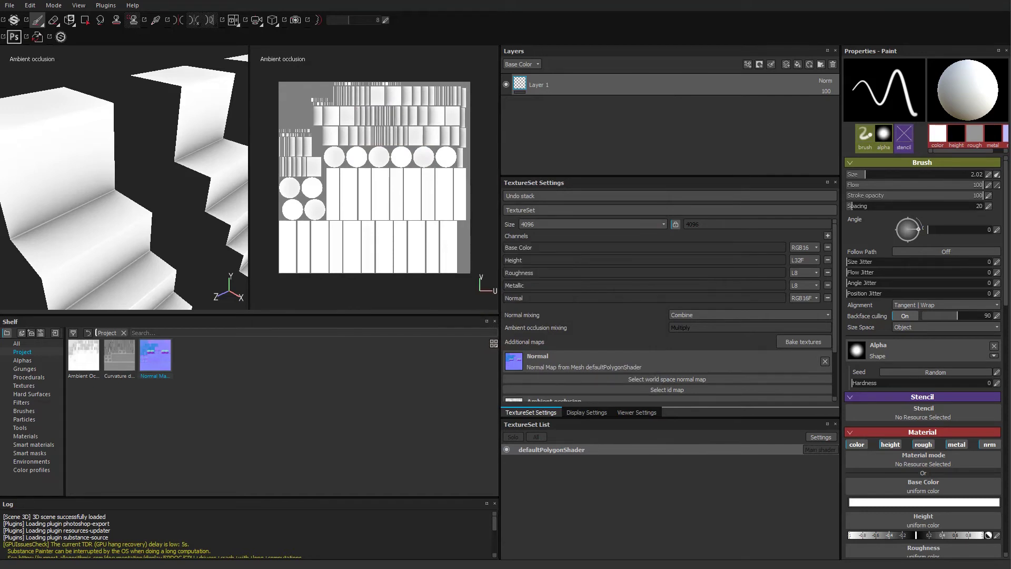
Display the Curvature additional map and examine the rebaked lines along the step edges, both close up and across whole staircases.
left_click_drag(187, 212, 168, 232, "alt")
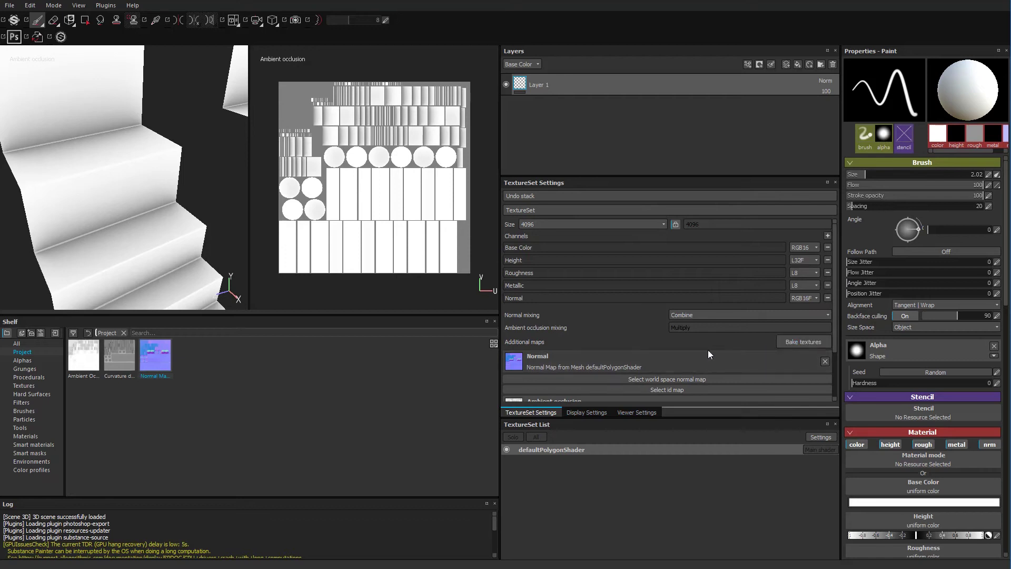
left_click(653, 413)
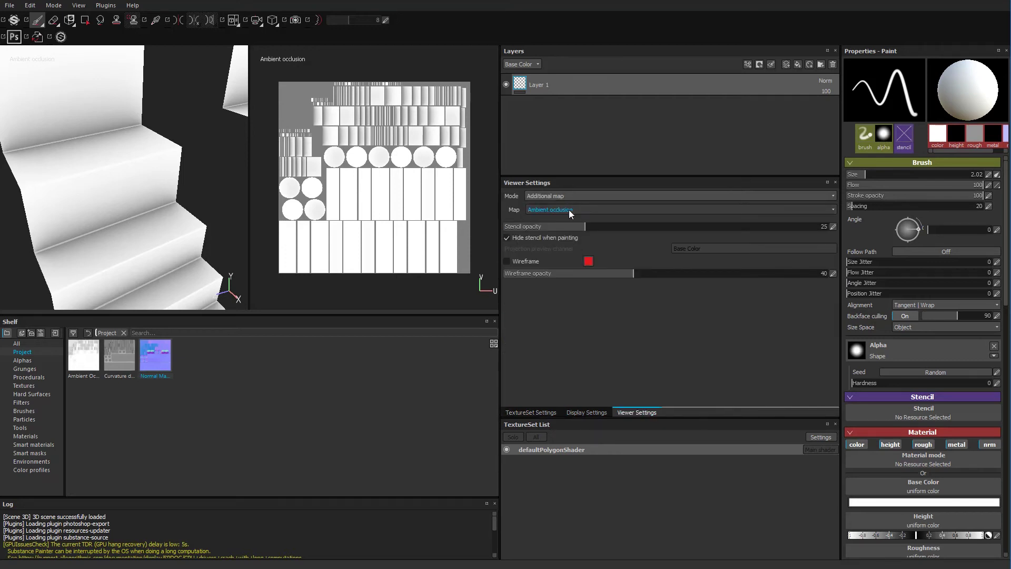
left_click(569, 210)
left_click(551, 245)
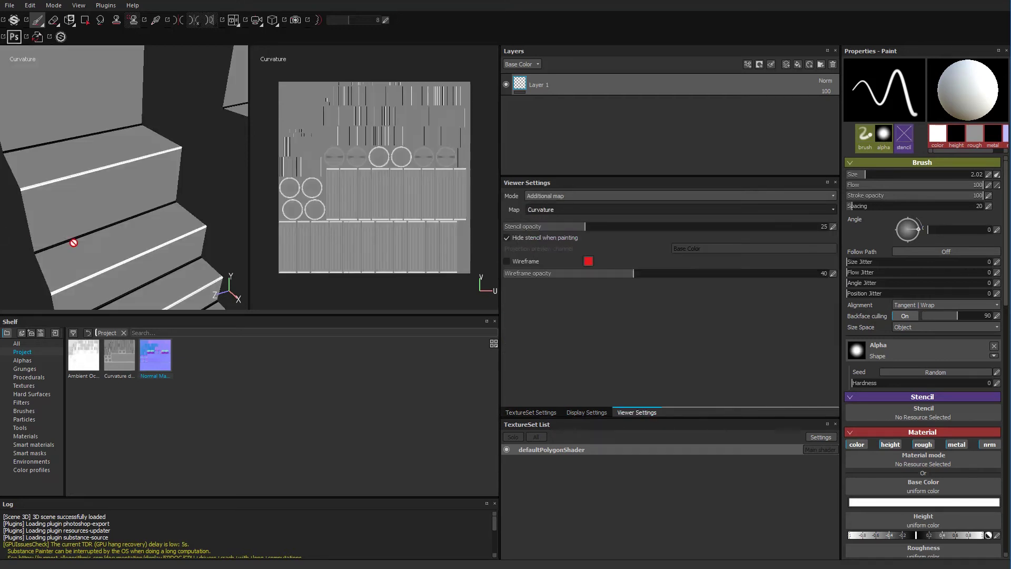
right_click_drag(103, 221, 118, 318, "alt")
left_click_drag(117, 317, 99, 211, "alt")
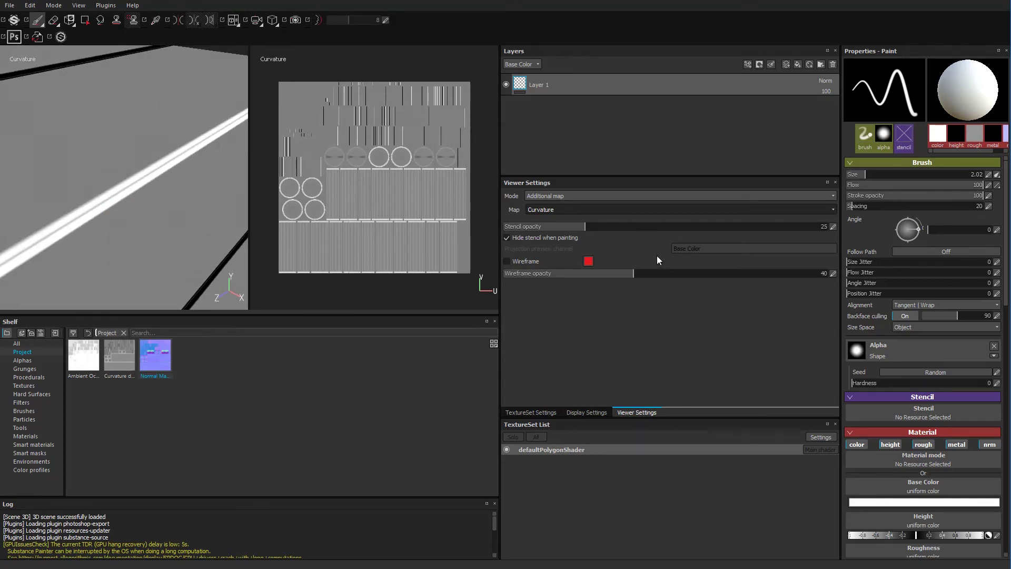
right_click_drag(128, 209, 320, 20, "alt")
middle_click_drag(43, 187, 84, 169, "alt")
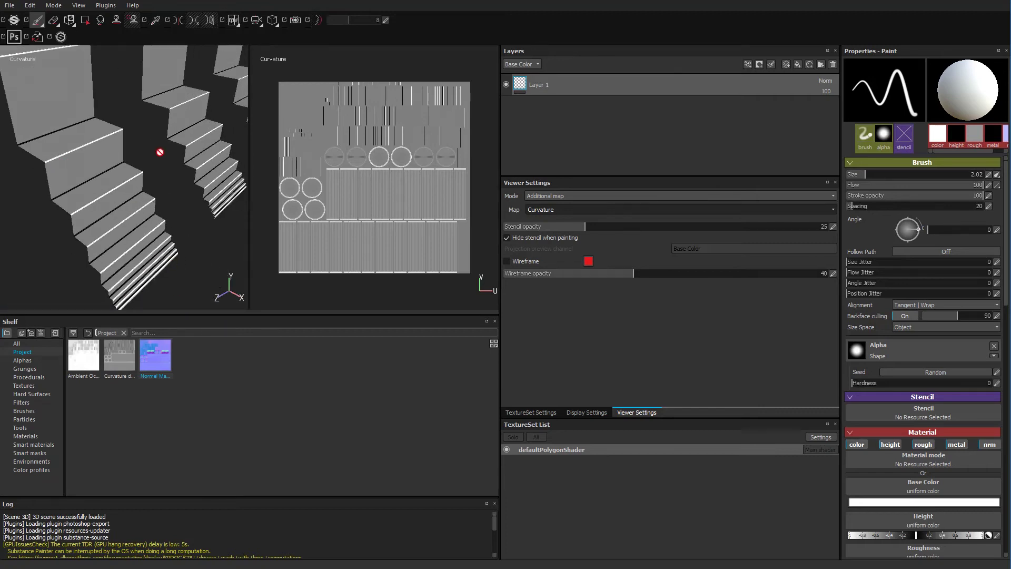
left_click_drag(165, 179, 156, 176, "alt")
Show the TextureSet settings and switch the 3D and UV views back to the material display.
left_click(532, 413)
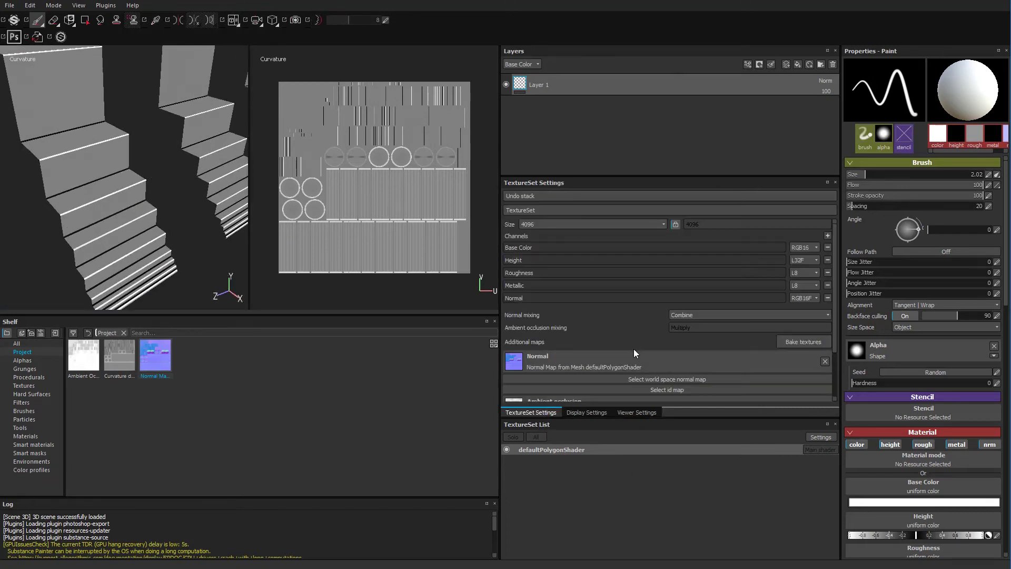
key("m")
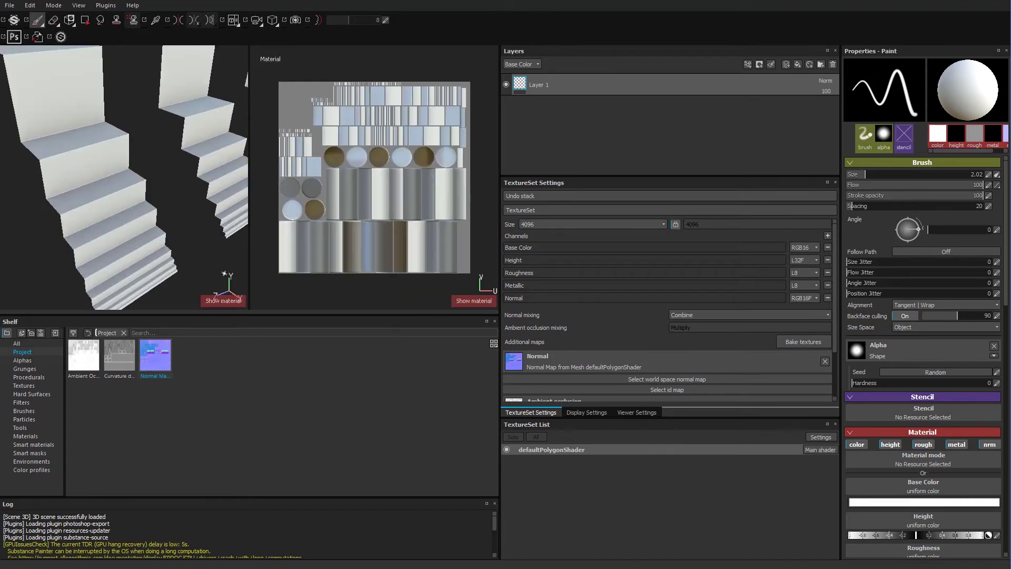
right_click_drag(94, 234, 185, 255, "alt")
middle_click_drag(185, 255, 124, 255, "alt")
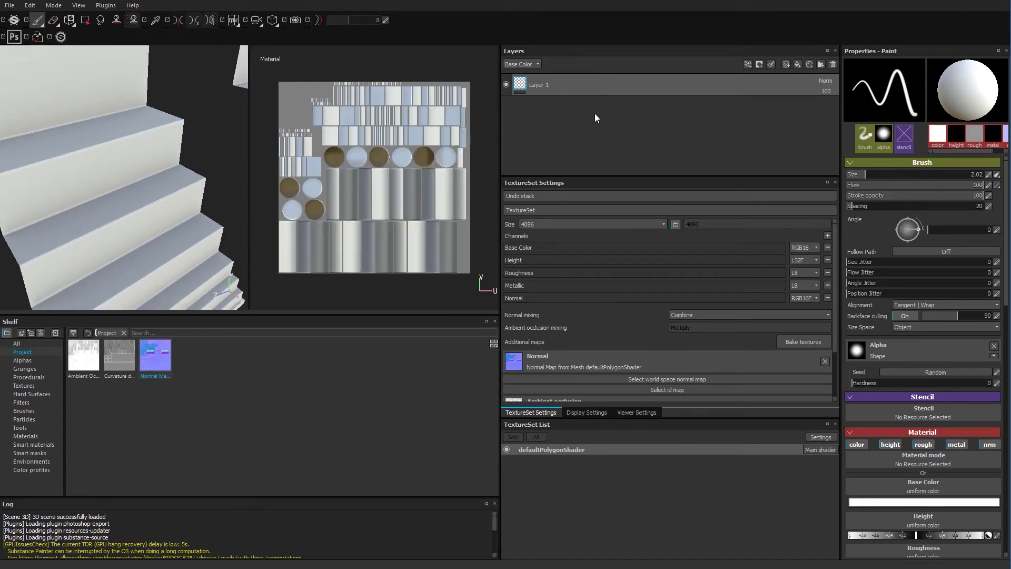
Delete Layer 1 and add the Plastic PVC material as the base layer.
left_click(832, 64)
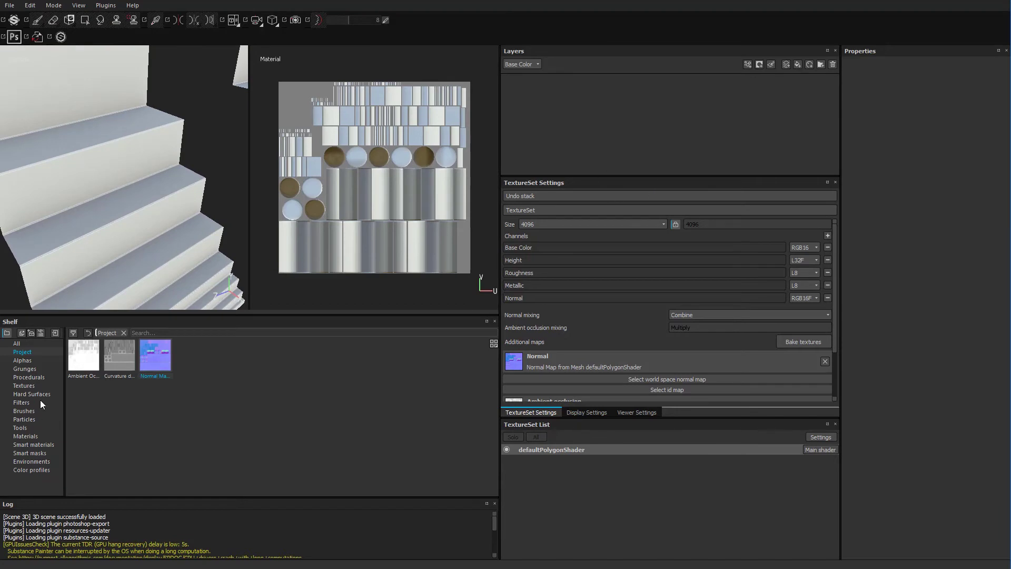
left_click(25, 436)
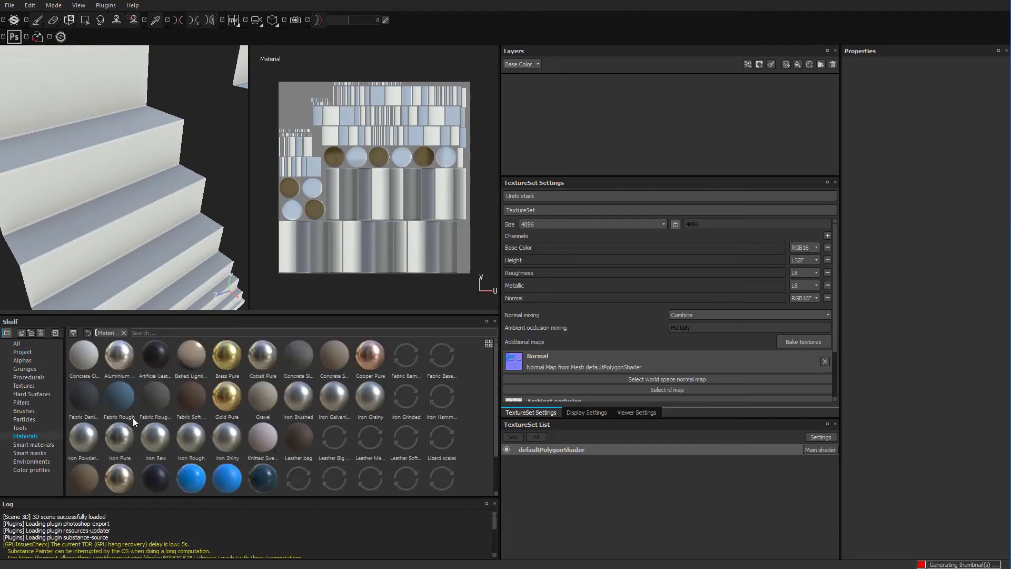
left_click_drag(262, 477, 562, 132)
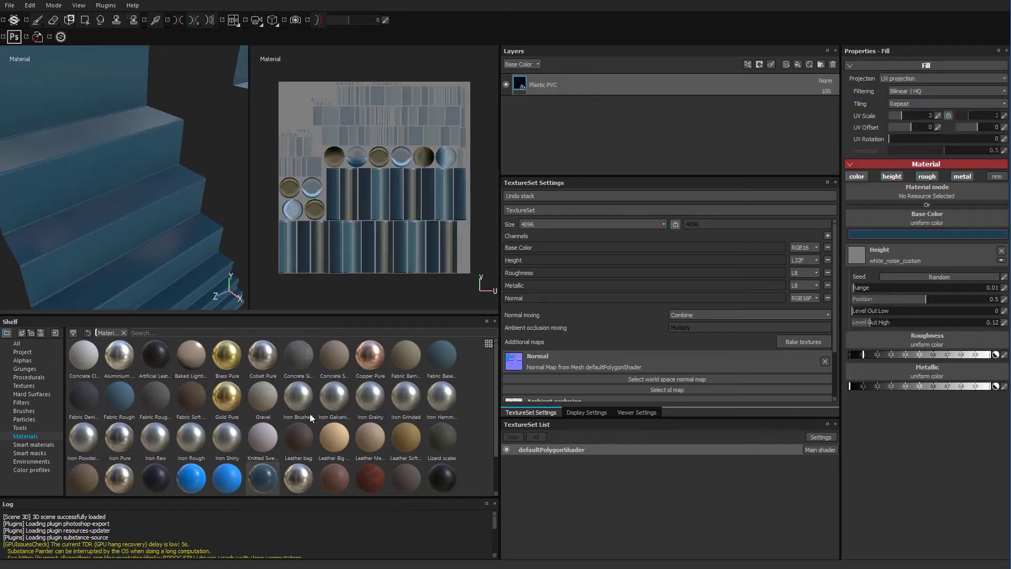
Add the Rust Fine material as a layer above Plastic PVC and give it a white mask.
scroll(337, 456, "down", 1)
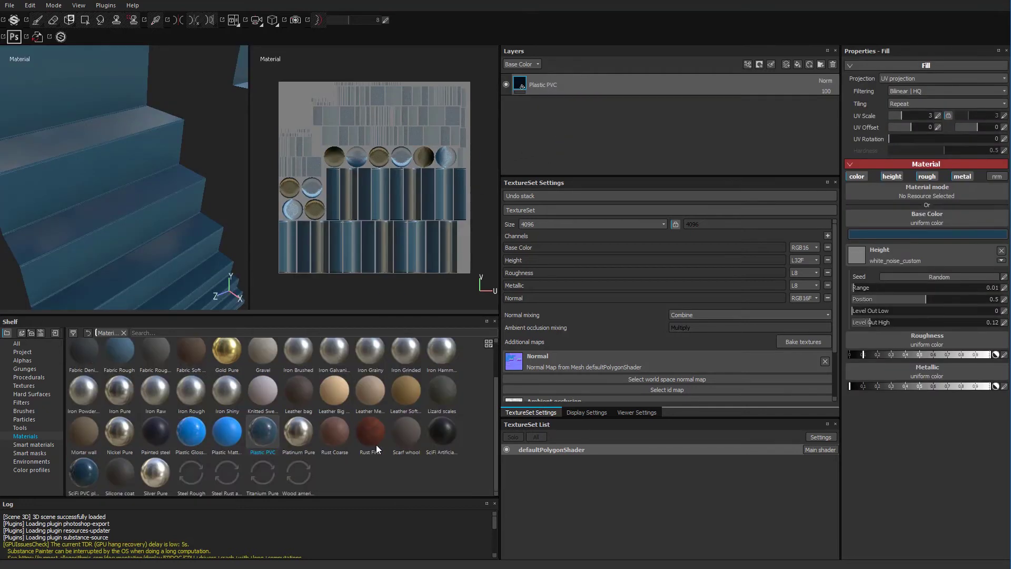
left_click_drag(369, 428, 617, 74)
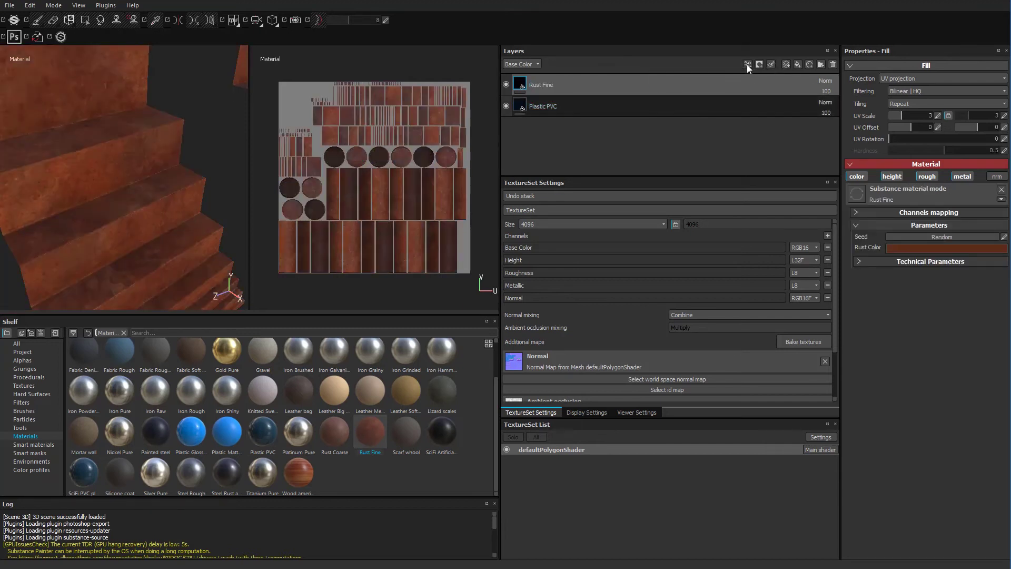
left_click(747, 64)
left_click(648, 103)
left_click(613, 88)
left_click(757, 63)
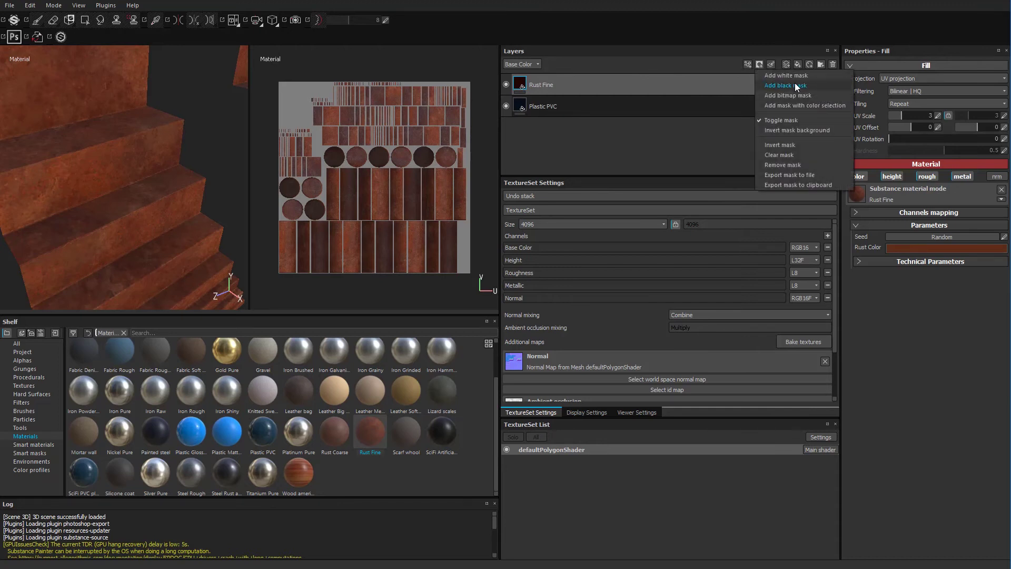
left_click(780, 76)
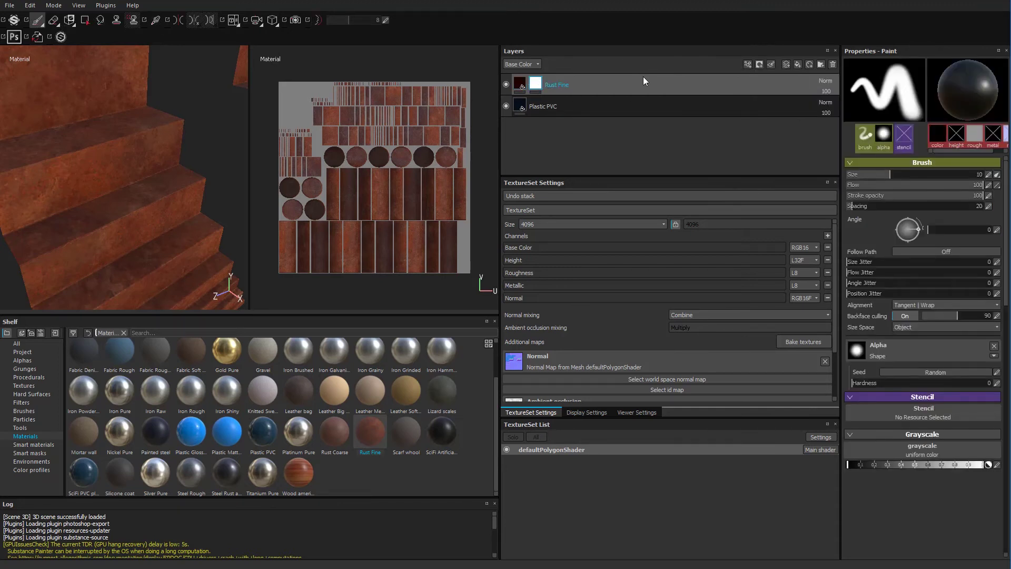
Add a generator to the Rust Fine layer's mask and assign MG Dirt to it.
left_click(759, 65)
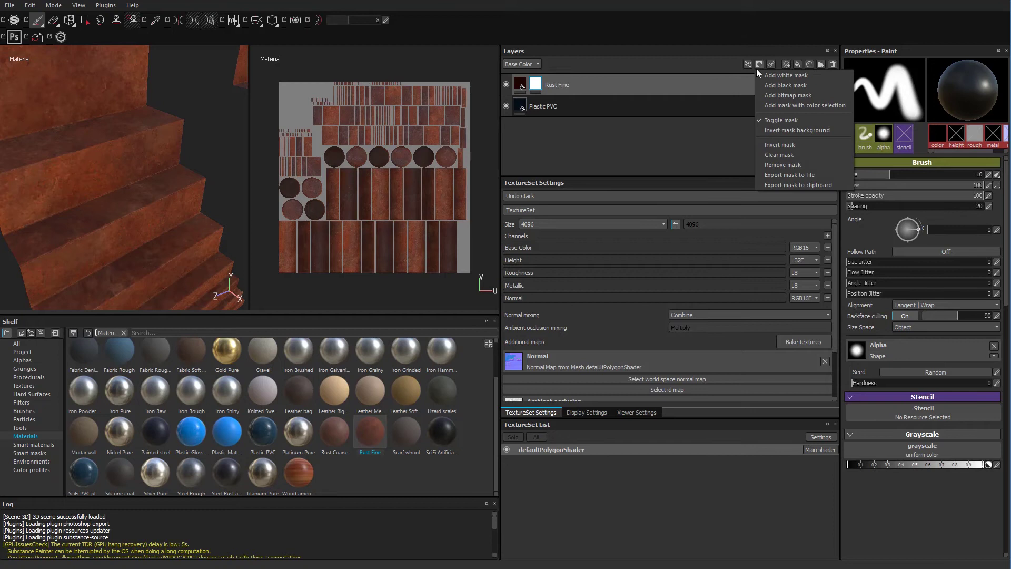
left_click(745, 63)
left_click(789, 71)
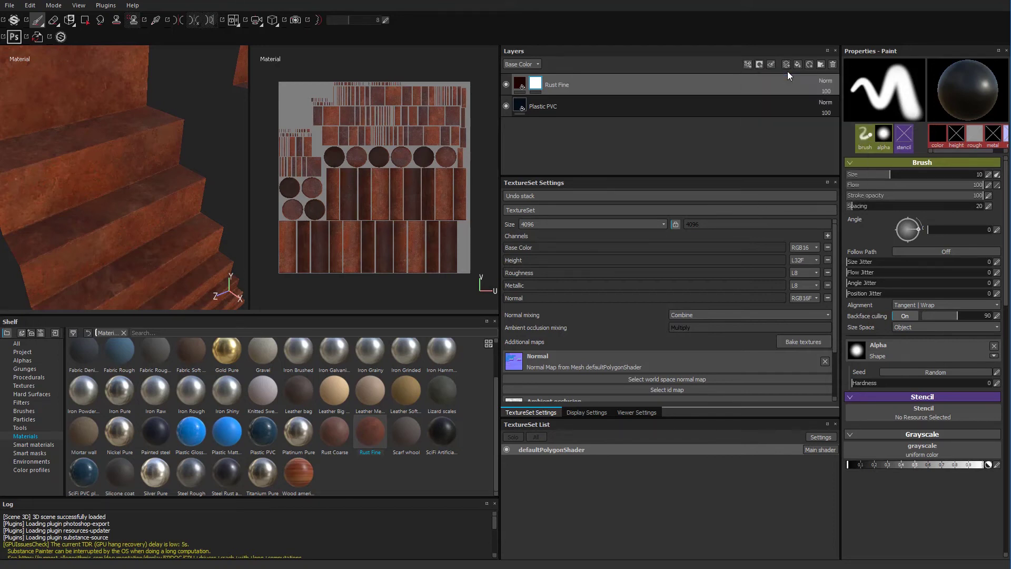
left_click(932, 85)
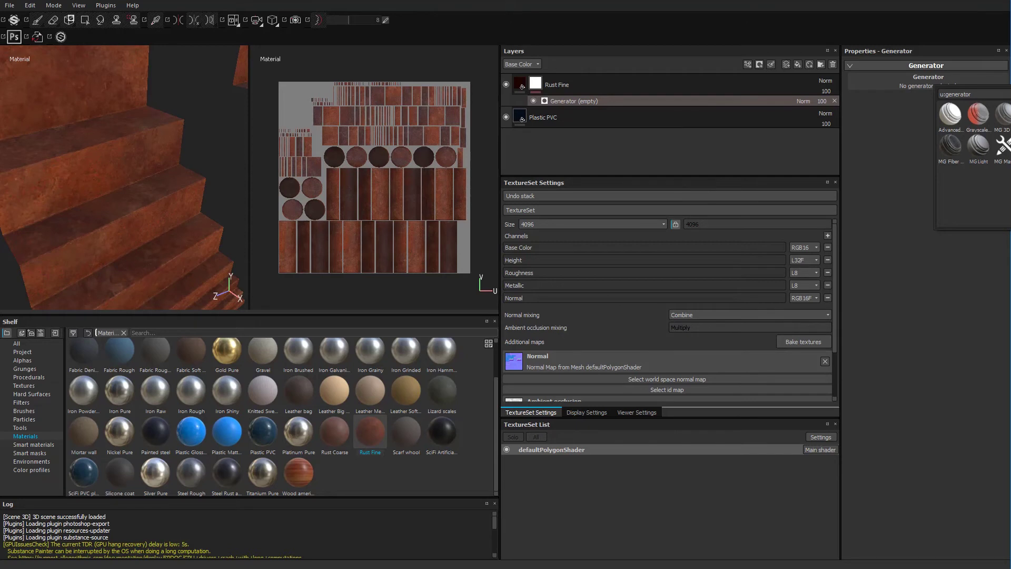
left_click(1009, 115)
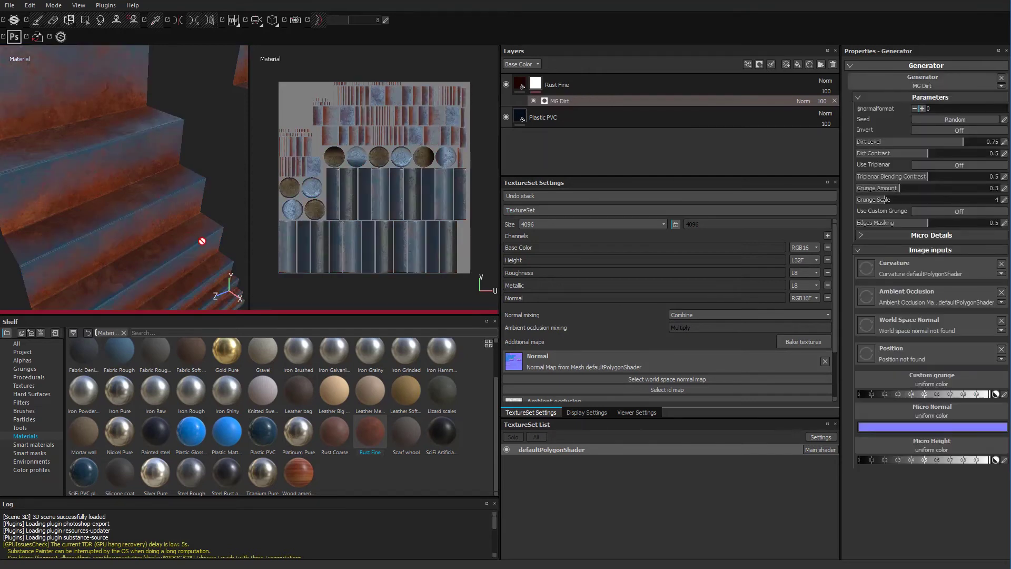
Lower the MG Dirt generator's Dirt Level to 0.42 while viewing a stair edge close up.
left_click_drag(81, 231, 78, 242, "alt")
scroll(78, 243, "up", 8)
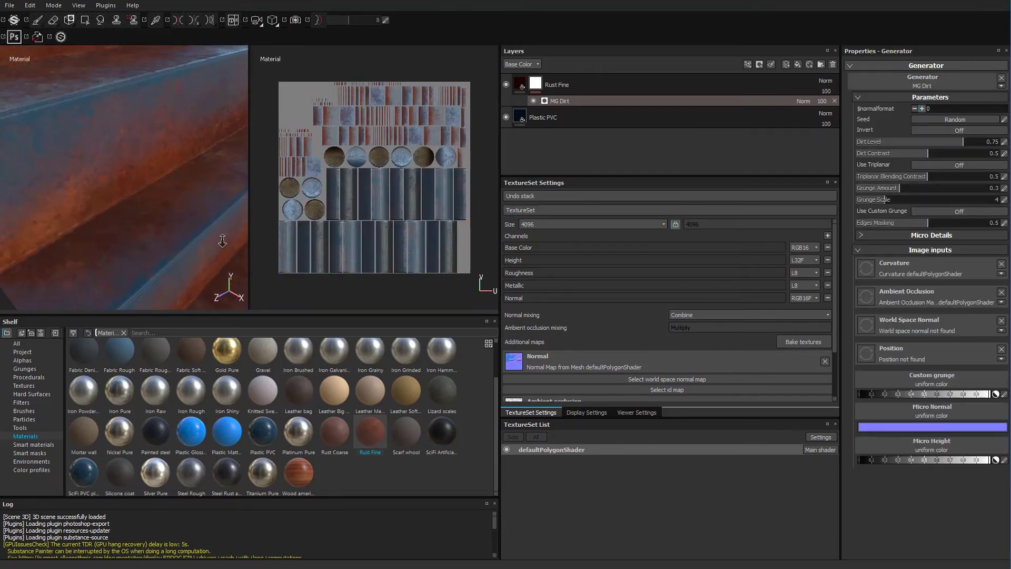
right_click_drag(73, 245, 185, 253, "alt")
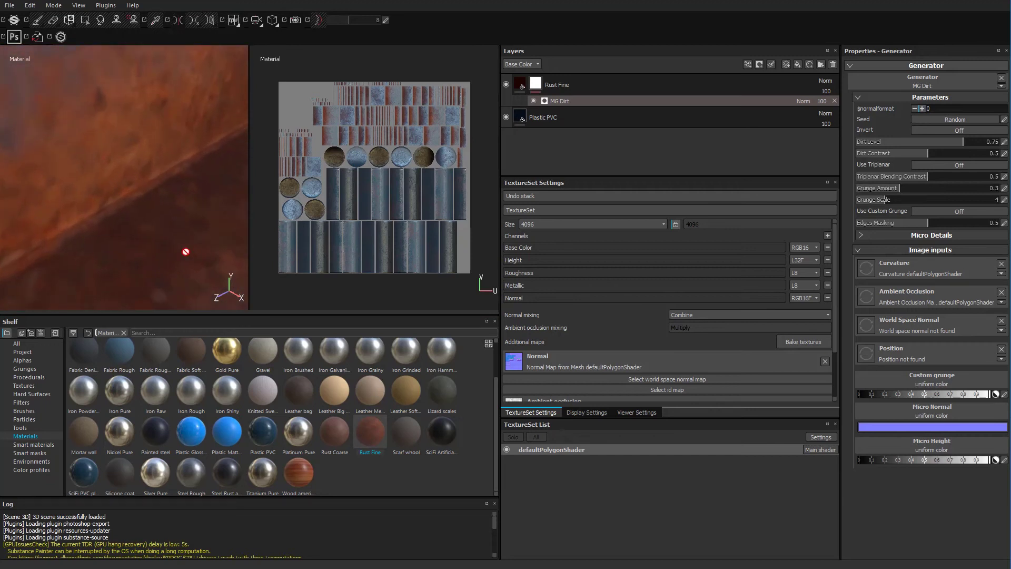
left_click_drag(185, 253, 183, 239, "alt")
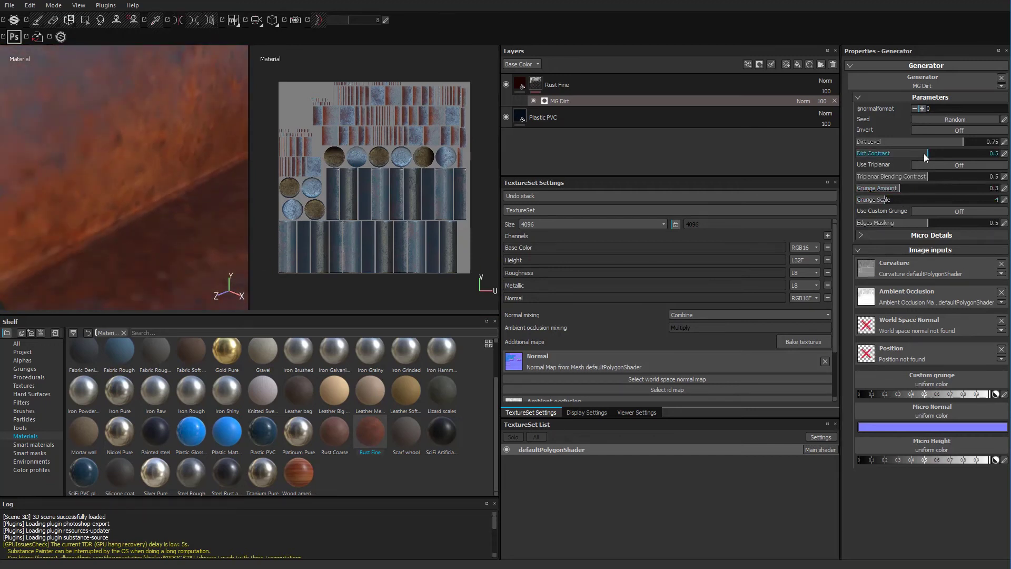
left_click(959, 141)
left_click_drag(938, 148, 917, 148)
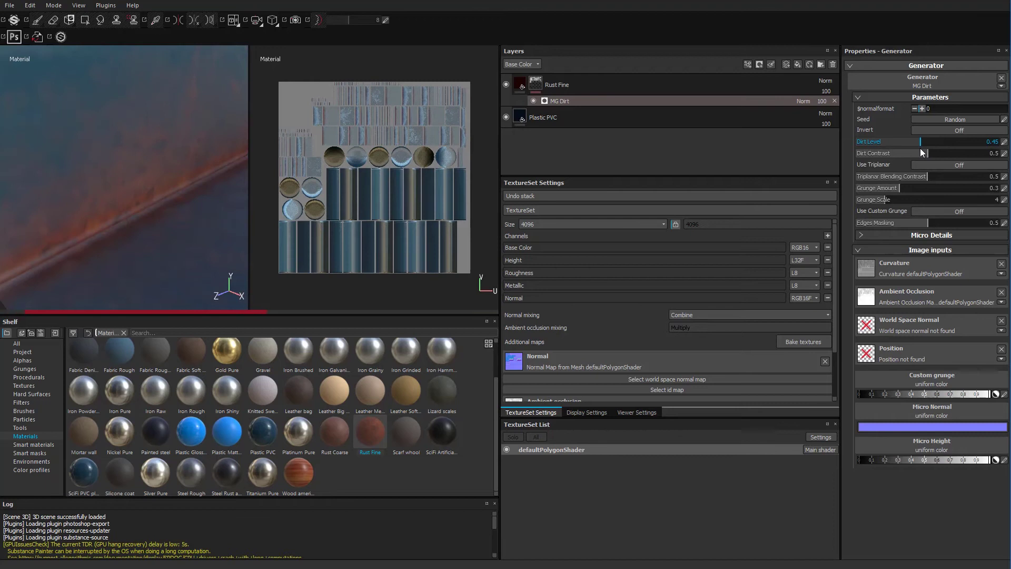
Examine the rust in the inner corners of the steps, both close up and across the staircase.
mouse_move(95, 228)
left_mouse_down("alt")
mouse_move(84, 248)
mouse_move(90, 239)
left_mouse_up("alt")
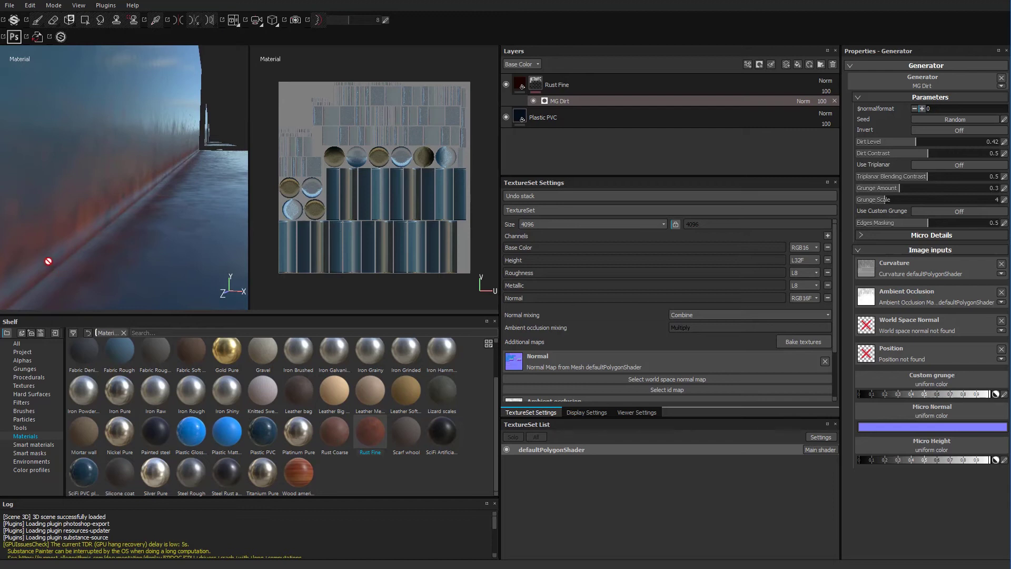
left_click_drag(59, 276, 87, 239, "alt")
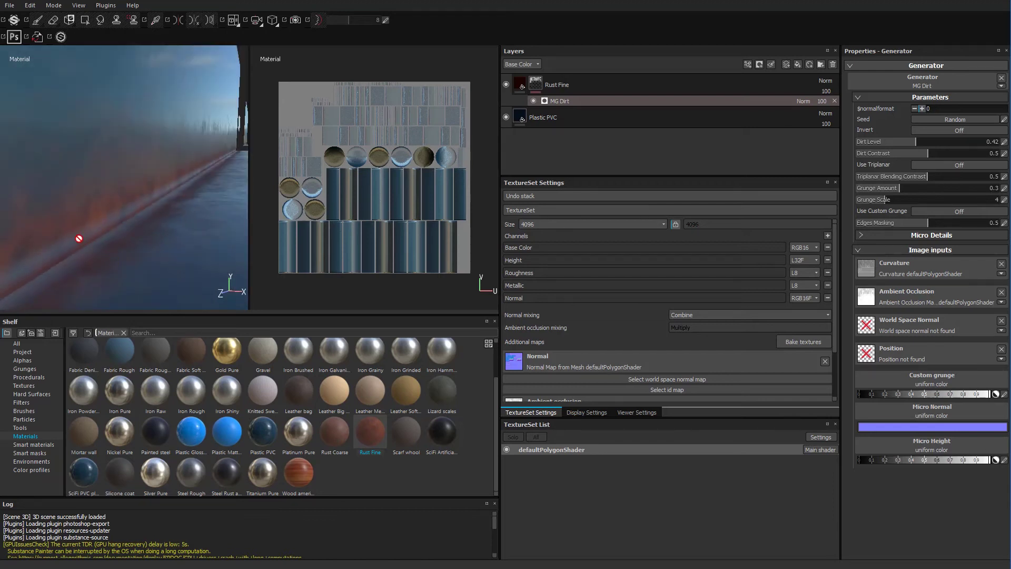
scroll(142, 240, "down", 3)
left_click_drag(142, 235, 159, 263, "alt")
mouse_move(107, 244)
left_mouse_down("alt")
mouse_move(174, 189)
mouse_move(122, 235)
left_mouse_up("alt")
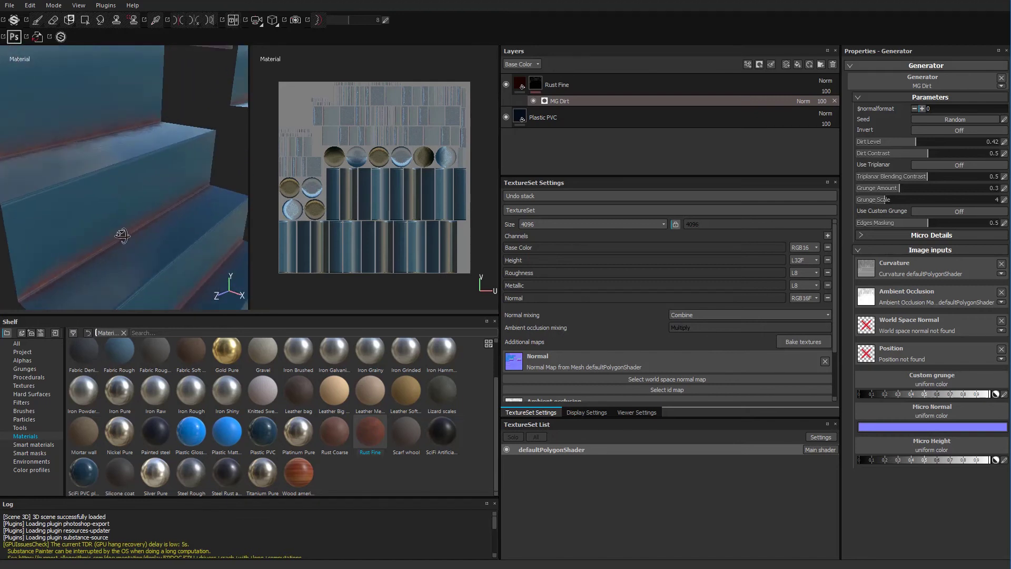
right_click_drag(142, 243, 153, 264, "alt")
mouse_move(153, 264)
left_mouse_down("alt")
mouse_move(99, 267)
mouse_move(79, 253)
mouse_move(72, 287)
mouse_move(108, 287)
mouse_move(174, 249)
mouse_move(153, 253)
left_mouse_up("alt")
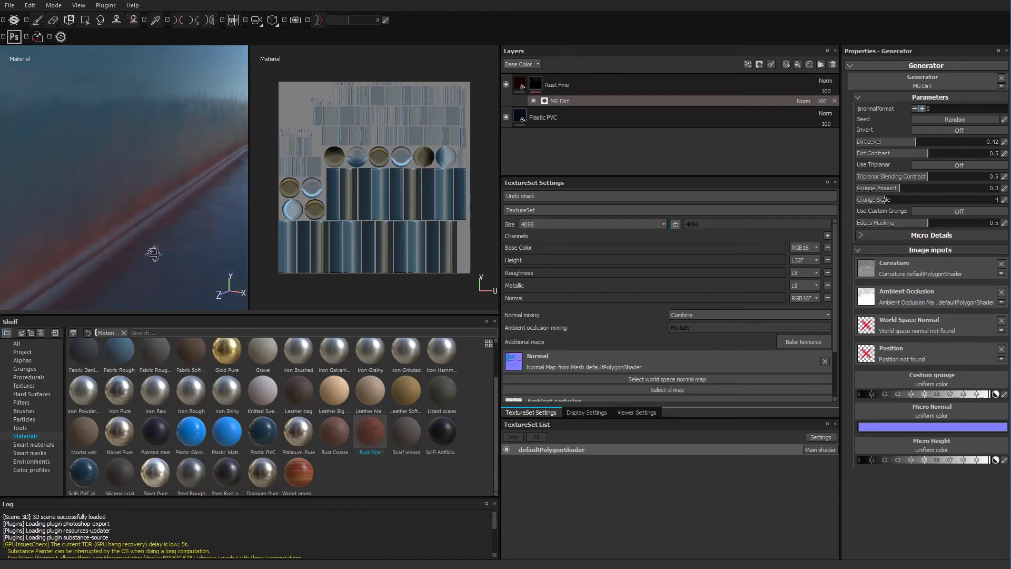
left_click_drag(929, 154, 927, 176)
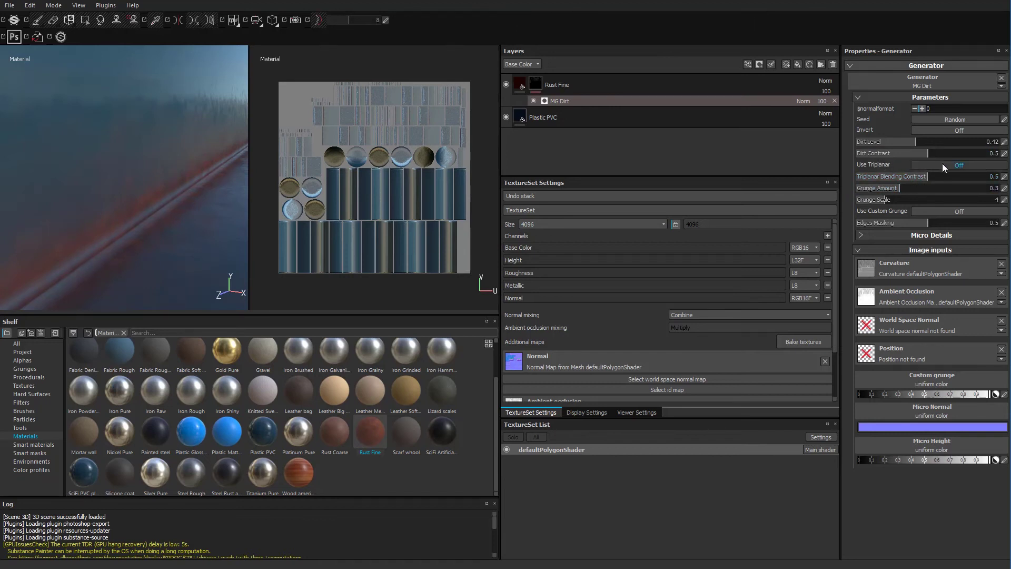
left_click(943, 164)
left_click(919, 166)
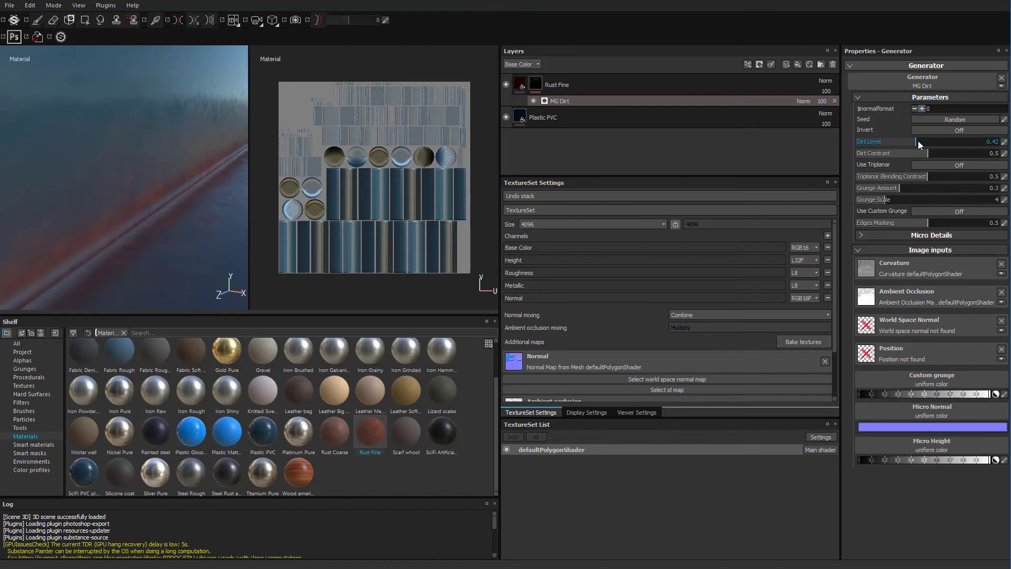
Set the MG Dirt generator's Dirt Level to 0.43 and its Grunge Amount to 0.14.
left_click_drag(925, 141, 964, 141)
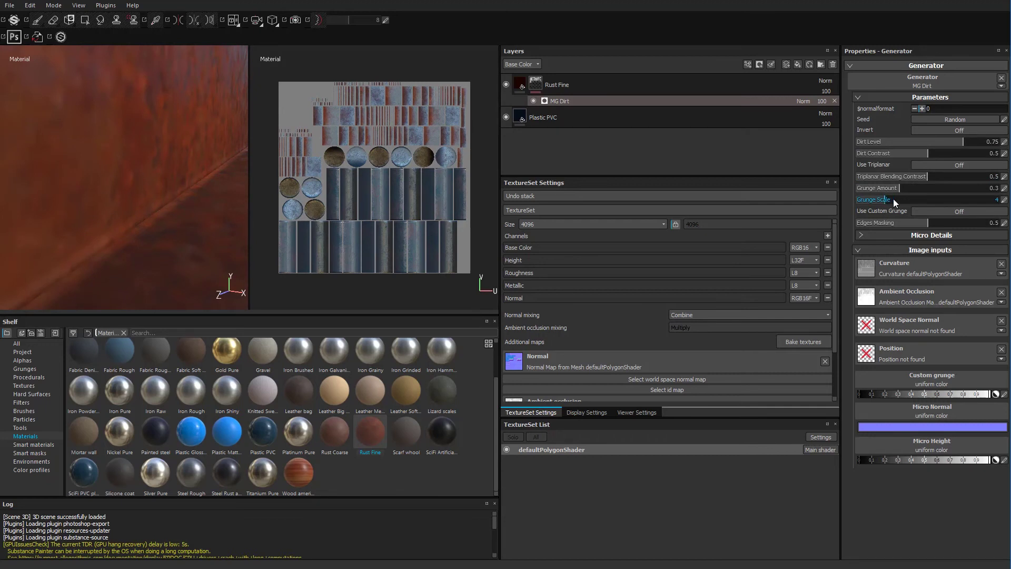
left_click_drag(906, 198, 886, 194)
mouse_move(922, 142)
left_mouse_down()
mouse_move(896, 143)
mouse_move(918, 144)
left_mouse_up()
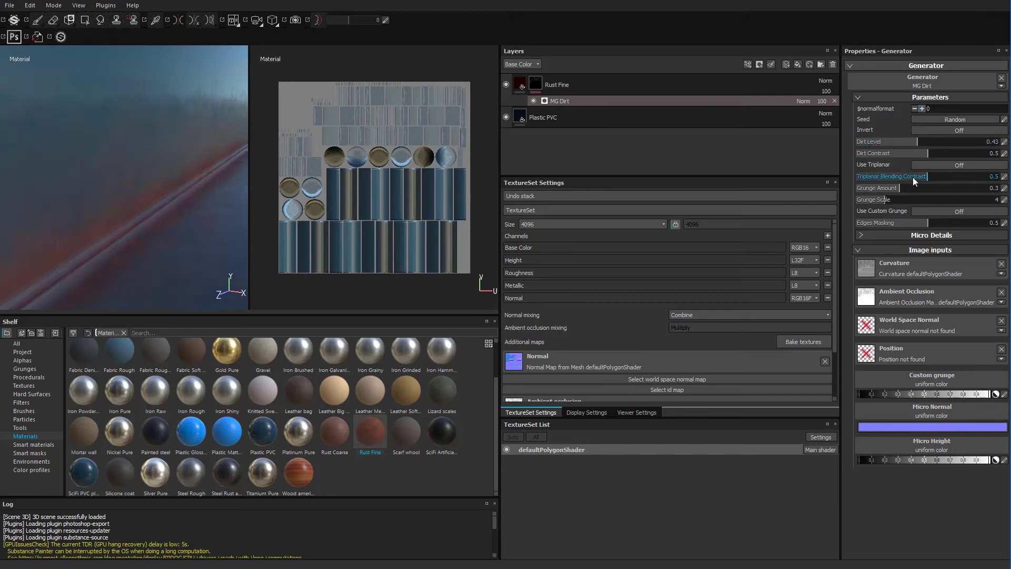
left_click_drag(915, 188, 876, 203)
right_click_drag(174, 230, 142, 183, "alt")
left_click_drag(142, 183, 120, 189, "alt")
right_click_drag(185, 232, 127, 188, "alt")
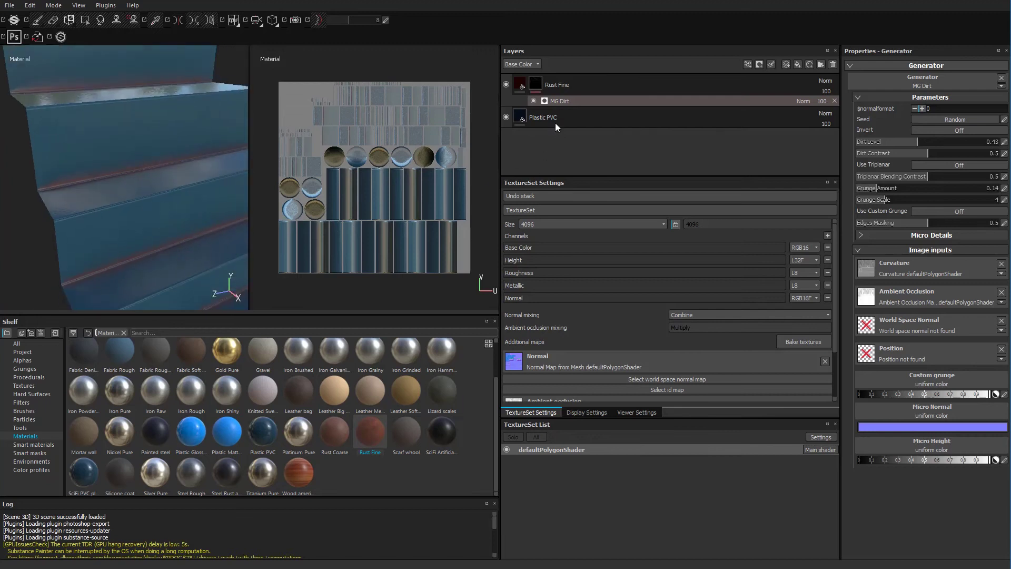
In the texture baking settings, remove the HighR.fbx high definition mesh and use the low poly mesh as the high poly mesh.
left_click_drag(545, 93, 493, 254)
left_click(637, 413)
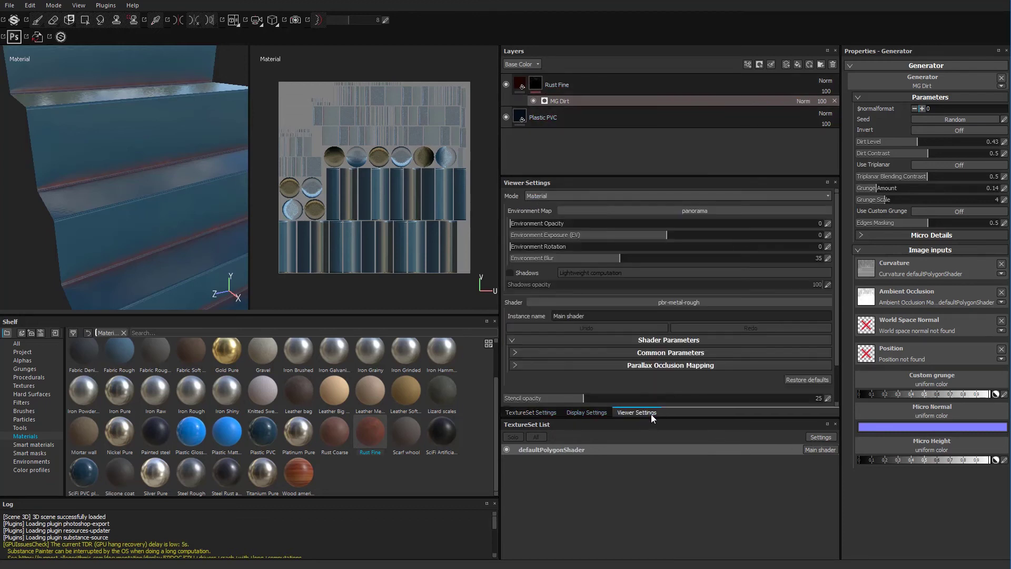
left_click(532, 412)
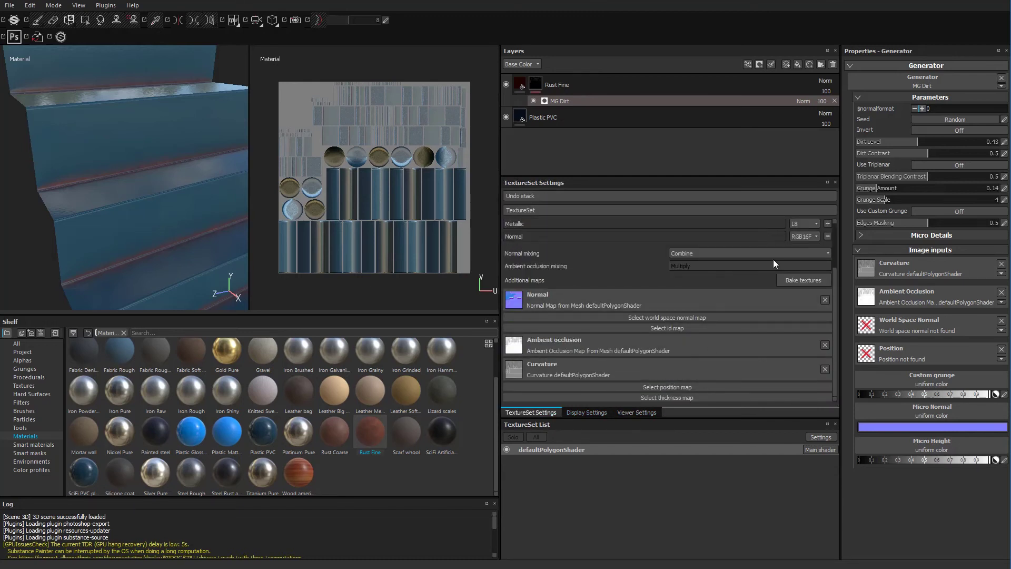
left_click(804, 280)
left_click_drag(450, 102, 308, 143)
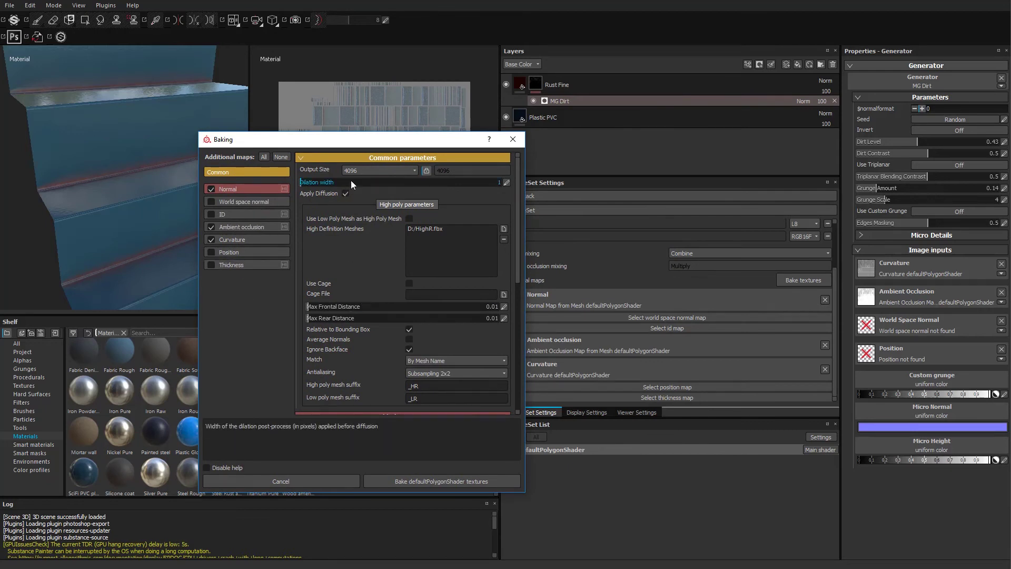
left_click(428, 230)
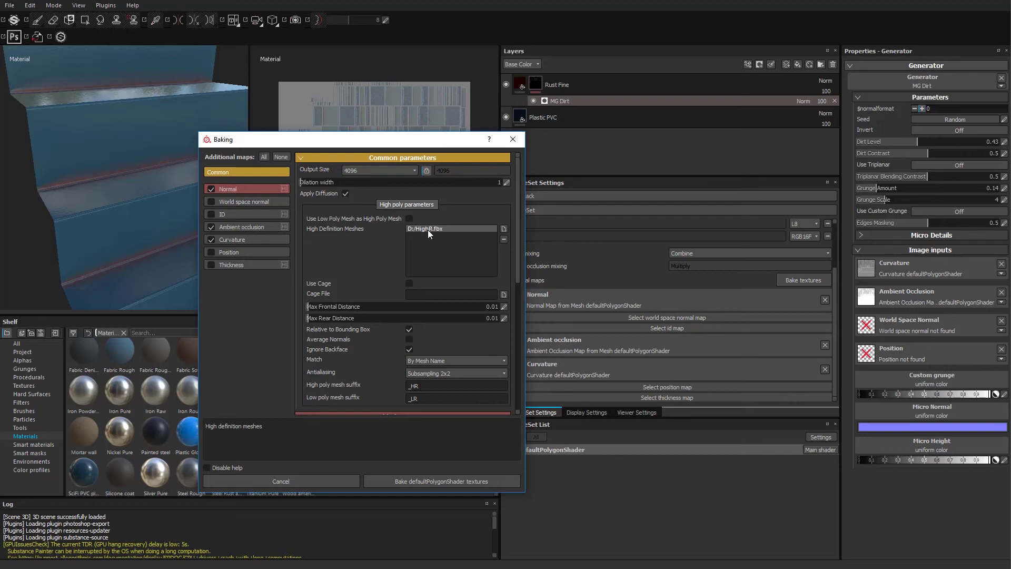
left_click(503, 241)
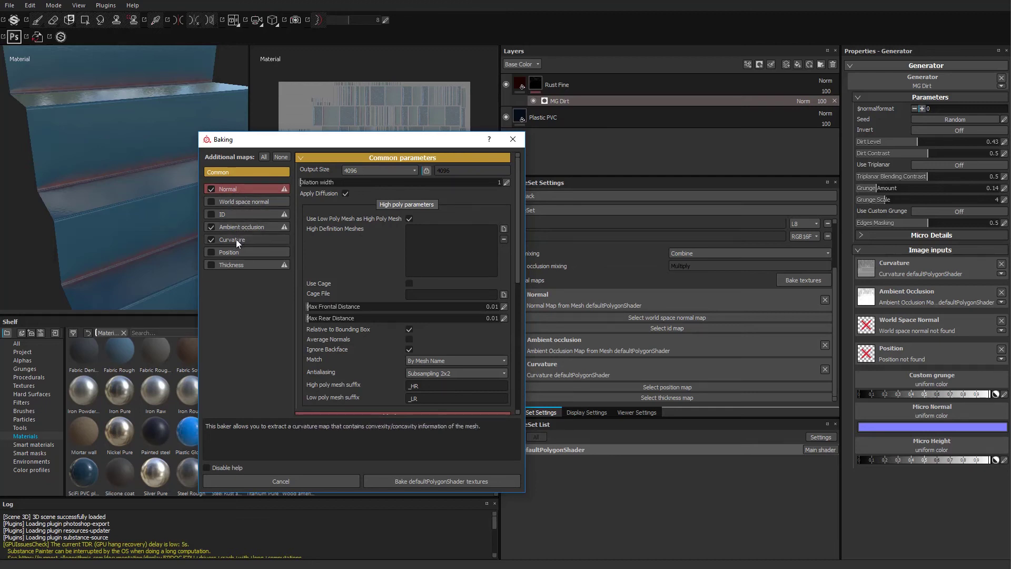
left_click(211, 228)
left_click(210, 239)
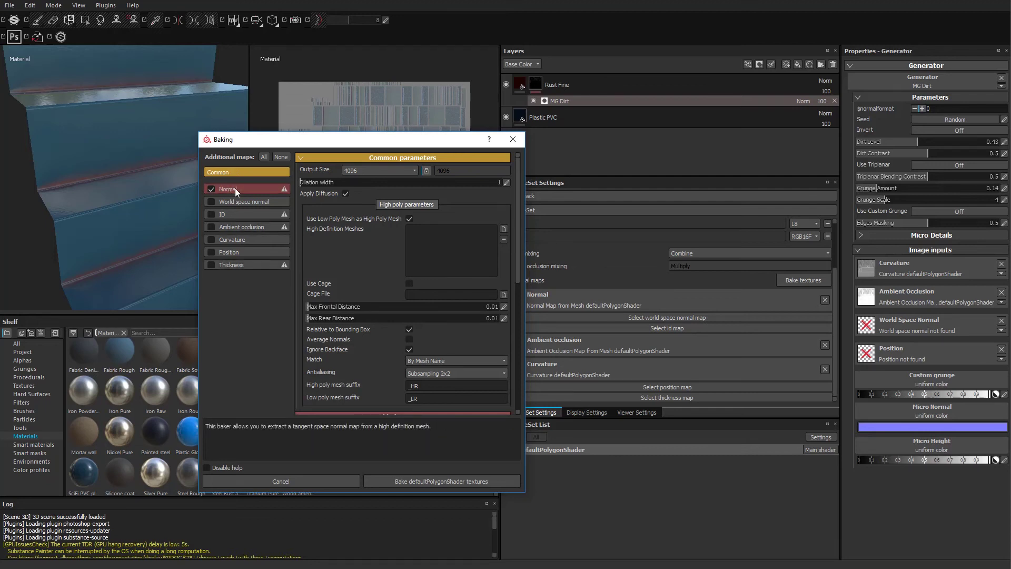
left_click(211, 229)
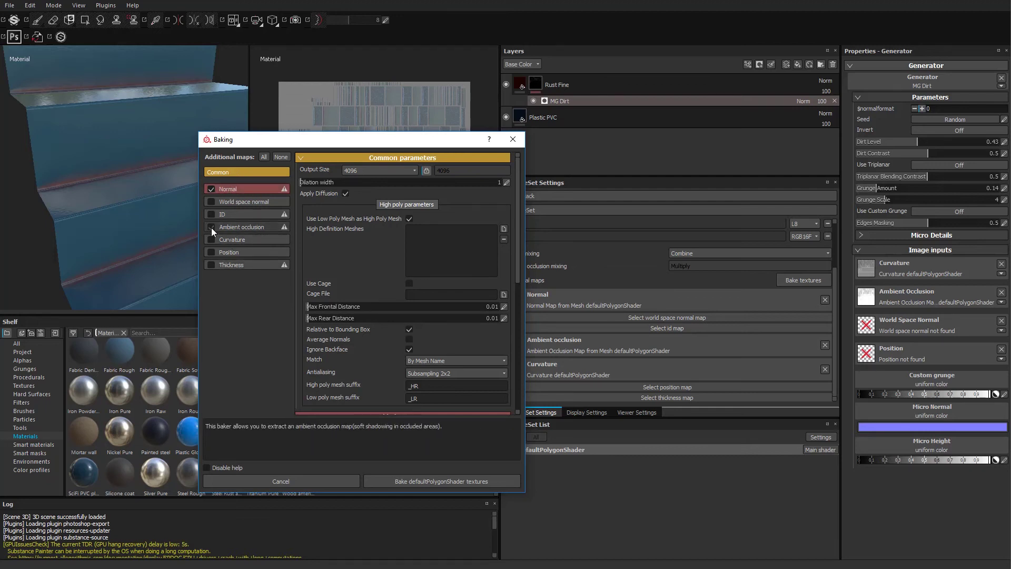
left_click(211, 240)
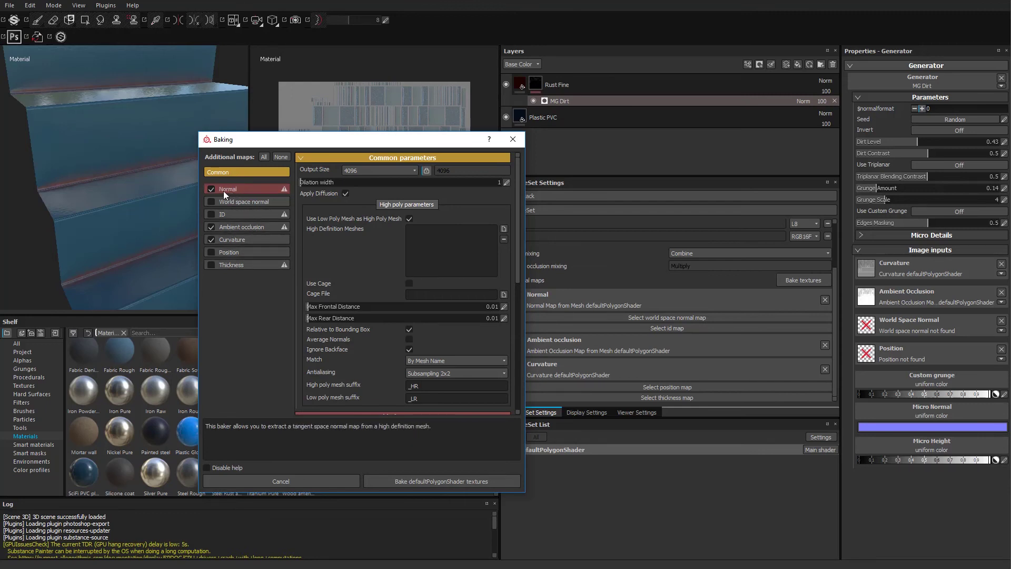
Bake the Normal, Ambient occlusion and Curvature maps, and inspect the rust along the steps.
left_click(400, 483)
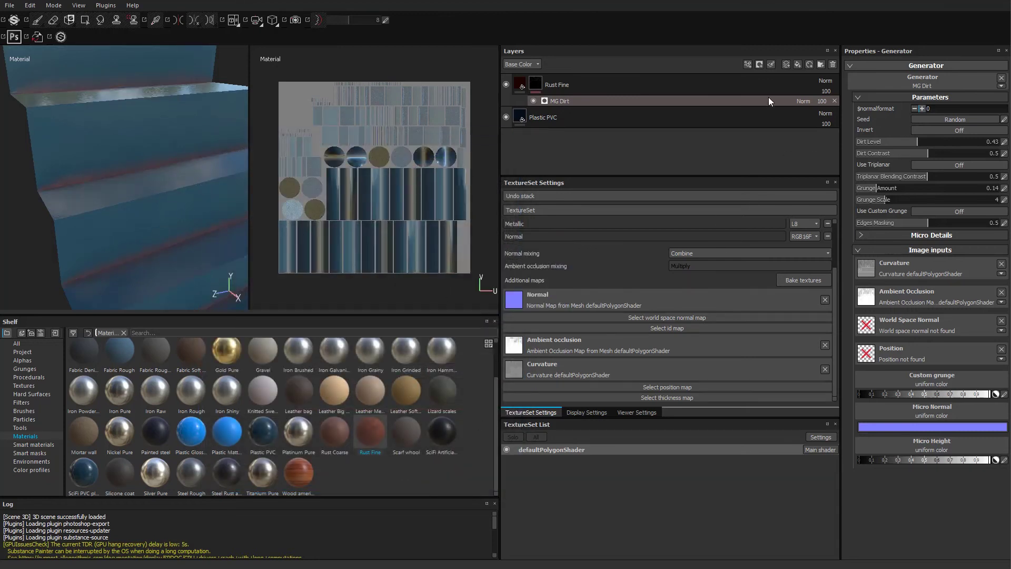
left_click_drag(111, 243, 153, 238, "alt")
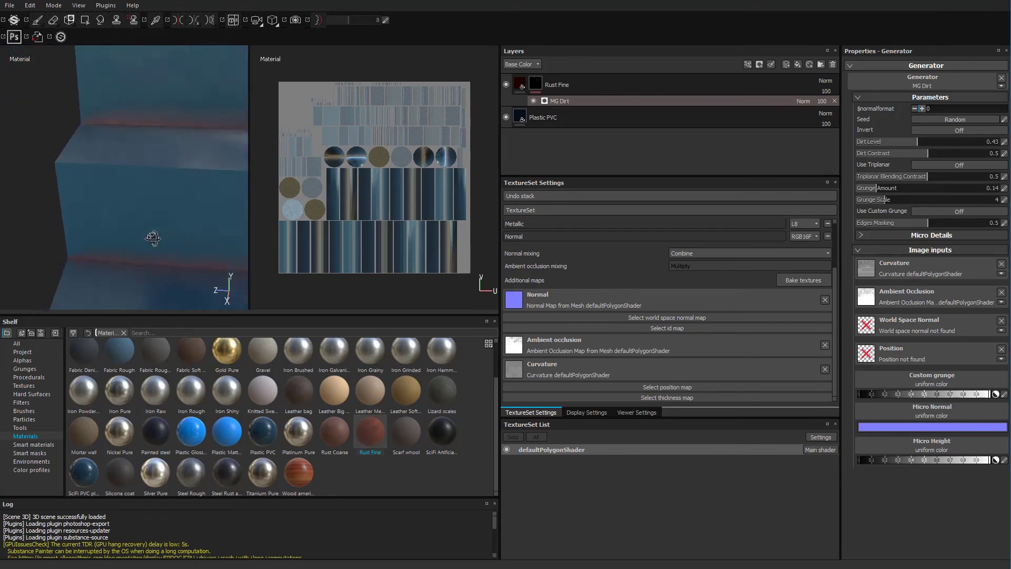
middle_click_drag(153, 238, 60, 218, "alt")
left_click_drag(60, 217, 121, 181, "alt")
right_click_drag(218, 199, 55, 202, "alt")
right_click_drag(195, 210, 109, 240, "alt")
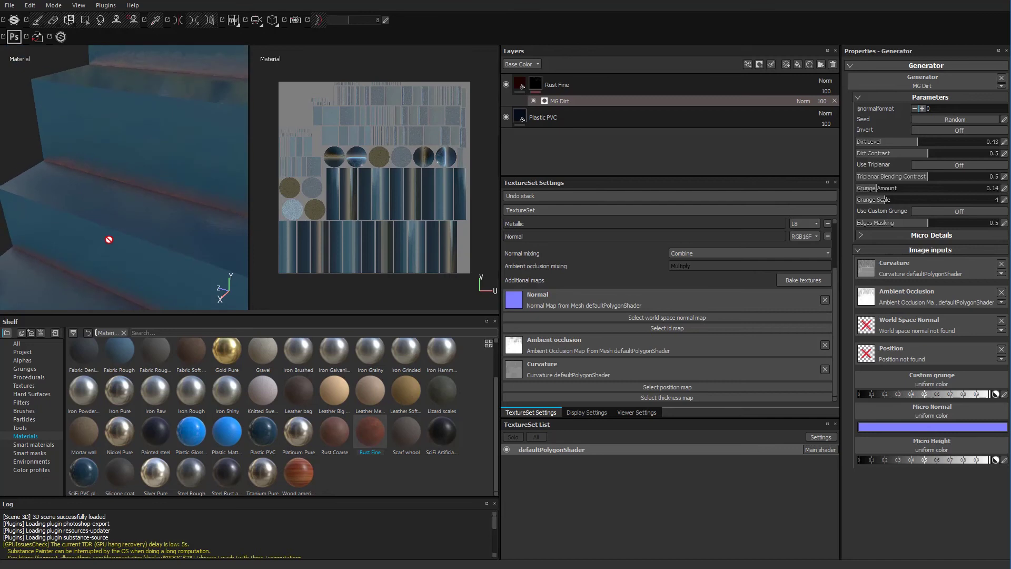
Display the Curvature additional map in the viewports and inspect the lines along the step edges.
left_click(643, 412)
left_click(568, 195)
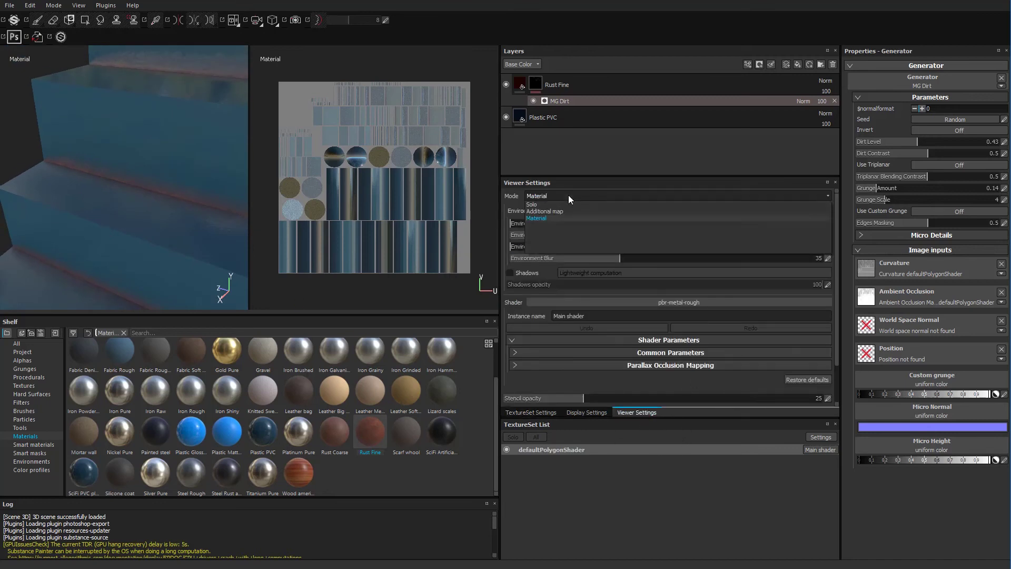
left_click(565, 210)
scroll(113, 220, "up", 5)
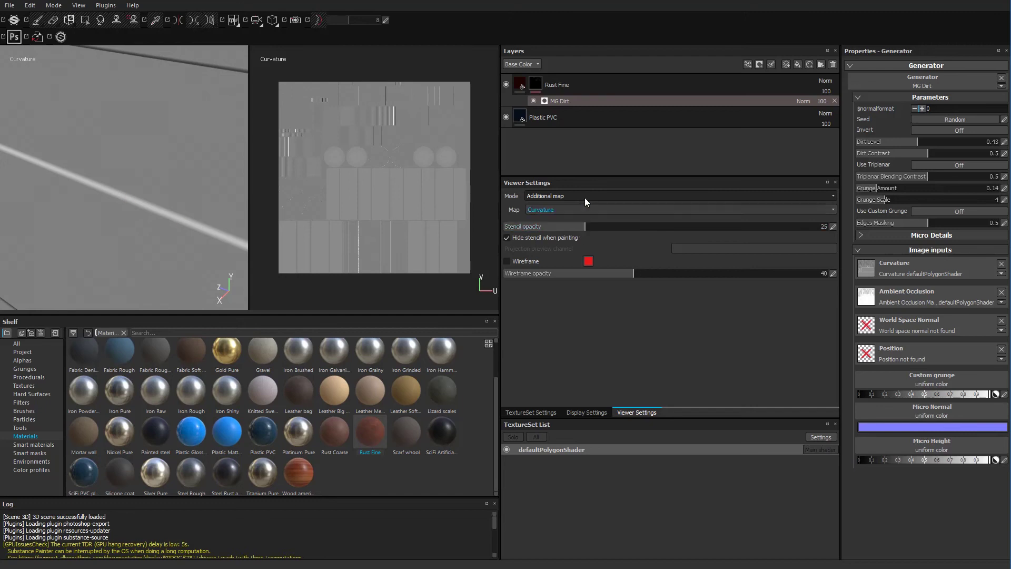
Switch the displayed additional map to Ambient occlusion and inspect the shading on the staircase.
left_click(564, 211)
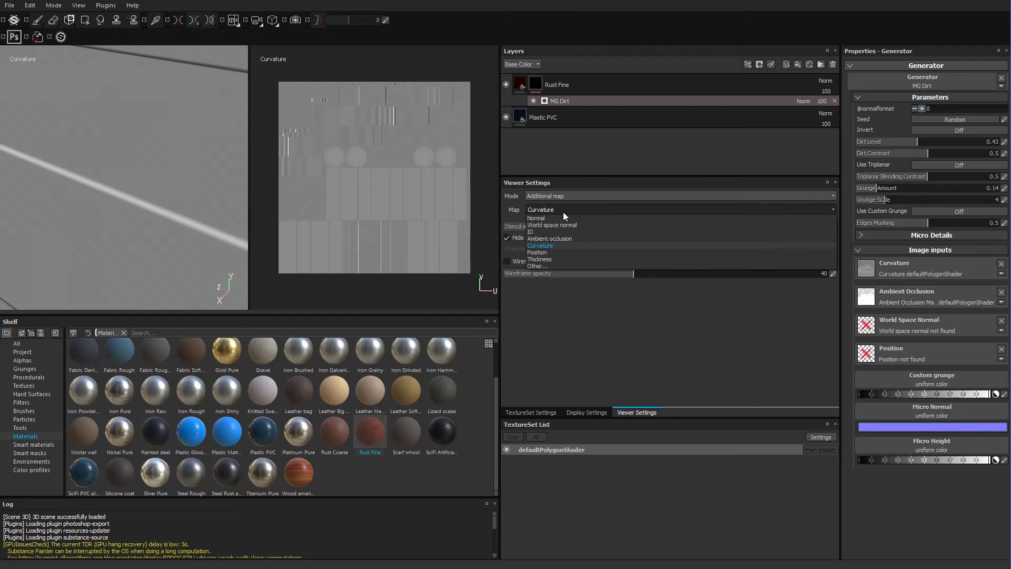
left_click(555, 240)
mouse_move(79, 90)
middle_mouse_down("alt")
mouse_move(74, 185)
mouse_move(108, 146)
middle_mouse_up("alt")
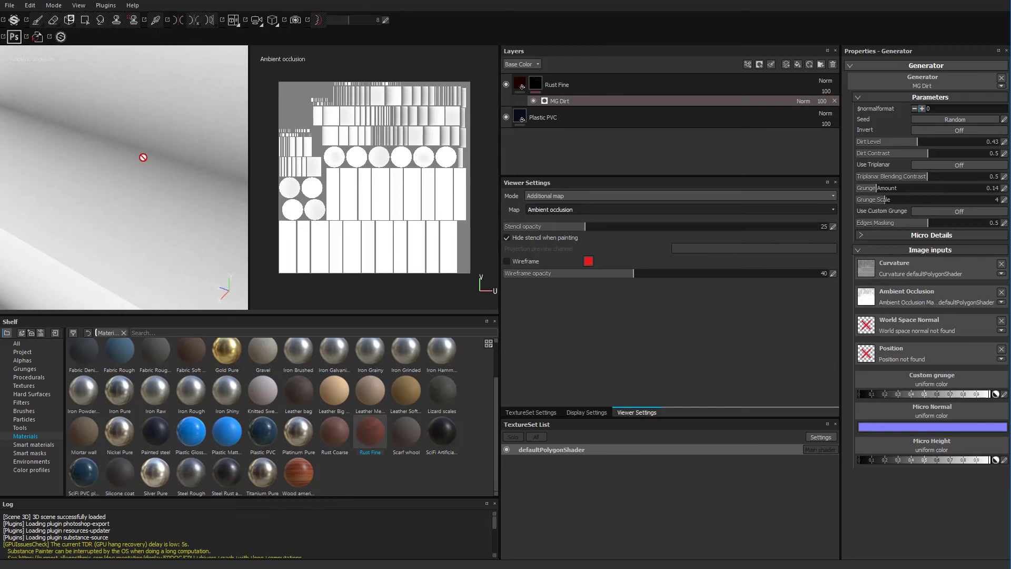
left_click_drag(142, 157, 120, 188, "alt")
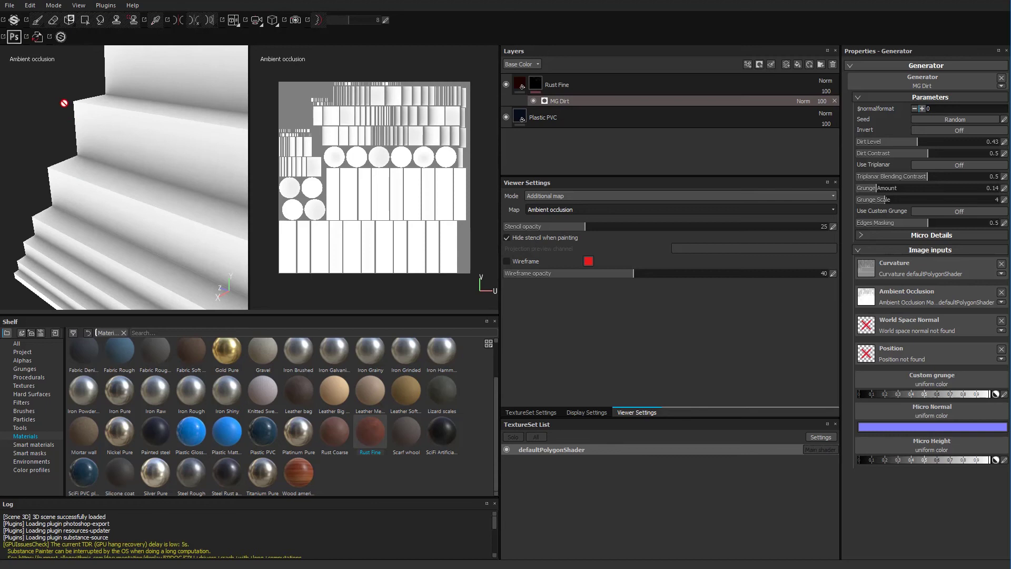
Return the viewports to the material display and examine the rust in the stair corners close up.
key("m")
right_click_drag(121, 162, 124, 205, "alt")
left_click_drag(124, 205, 70, 197, "alt")
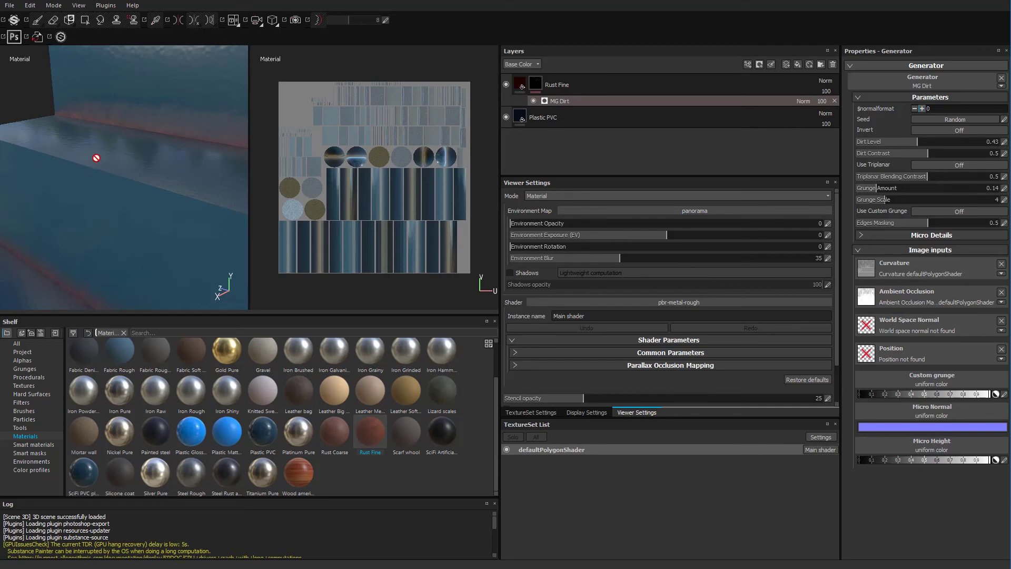
left_click_drag(123, 179, 153, 185, "alt")
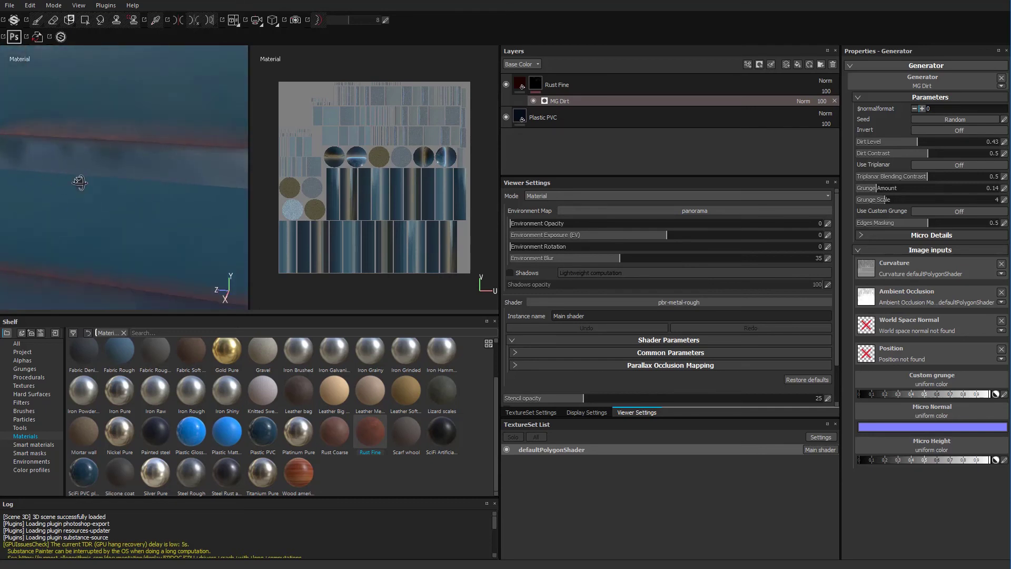
Open the bake settings for the texture set and exclude the Curvature and Ambient occlusion maps, keeping only Normal selected.
left_click_drag(79, 181, 170, 182, "alt")
right_click_drag(170, 182, 30, 190, "alt")
left_click_drag(29, 190, 153, 187, "alt")
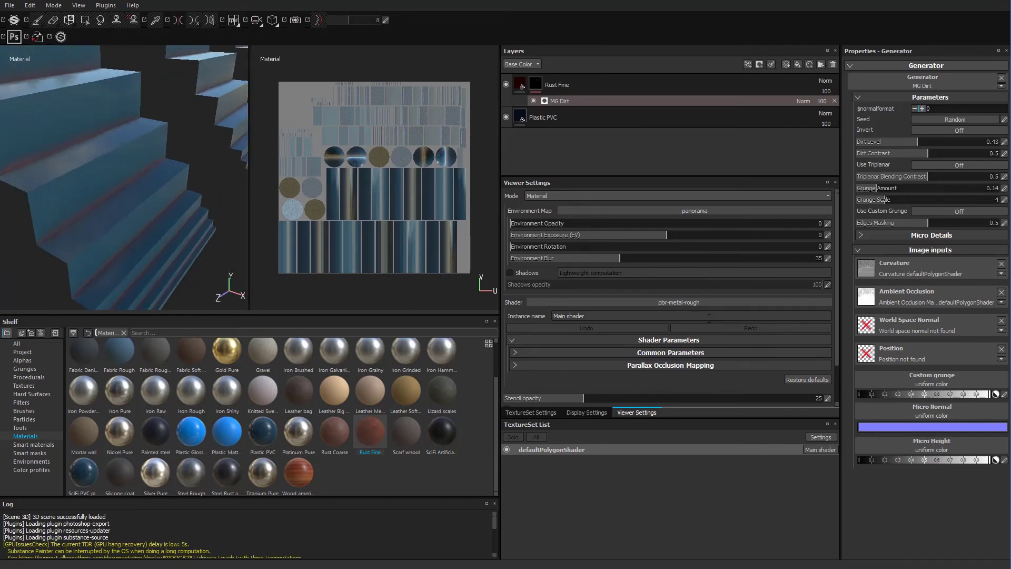
left_click(514, 413)
left_click(811, 283)
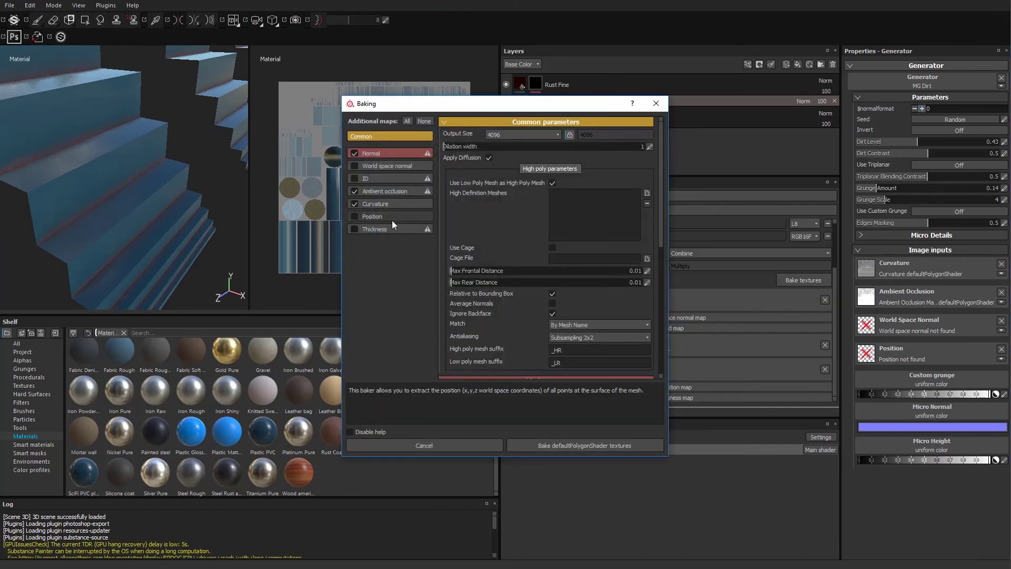
left_click(355, 204)
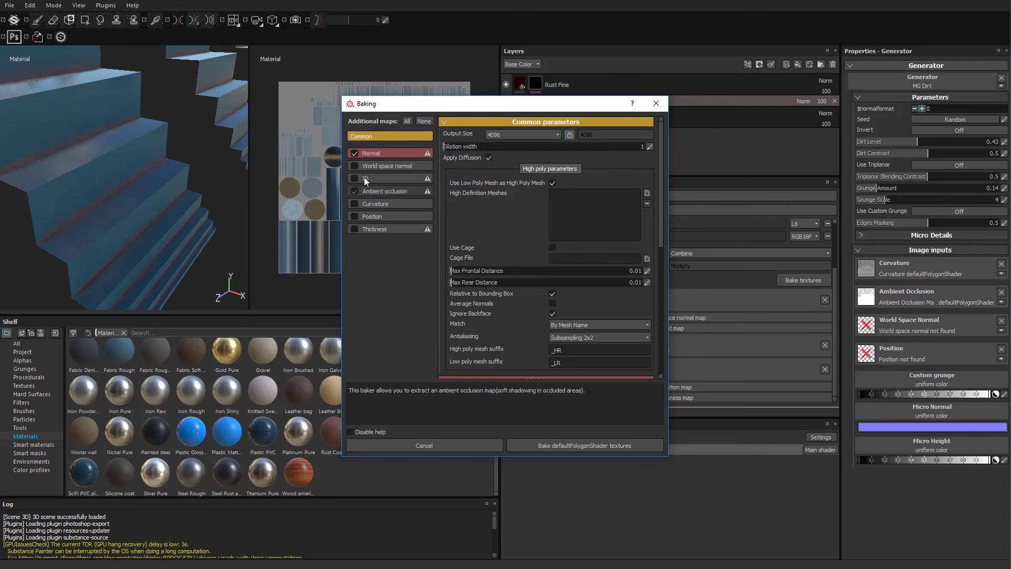
left_click(354, 191)
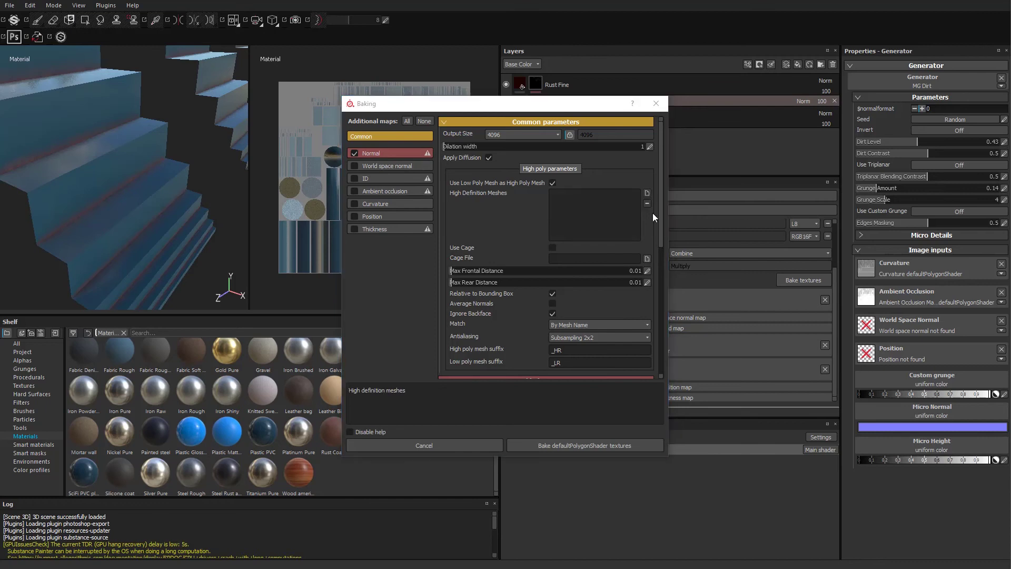
Add HighR.fbx as the high definition mesh and bake the Normal map.
left_click(648, 193)
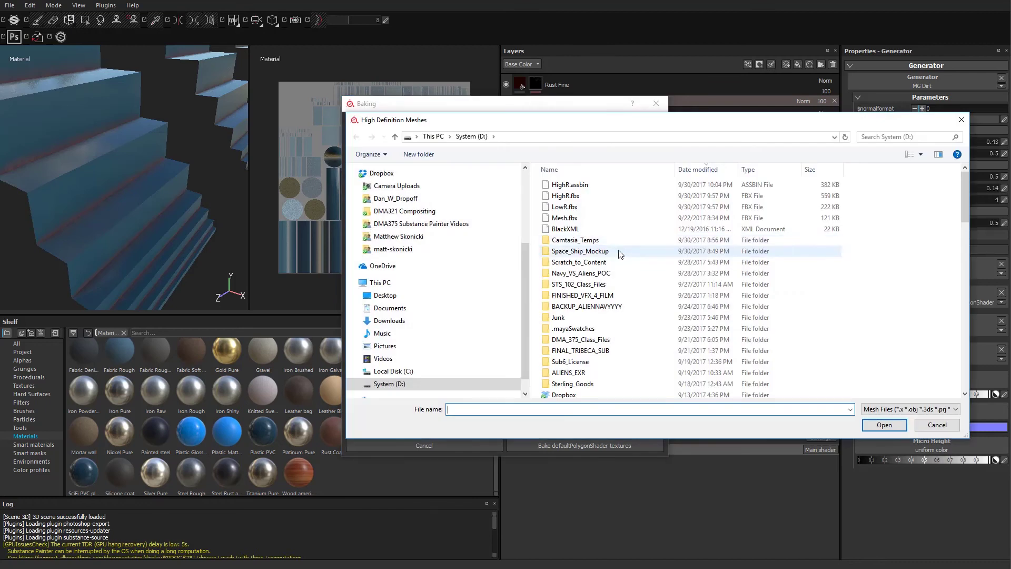
double_click(575, 196)
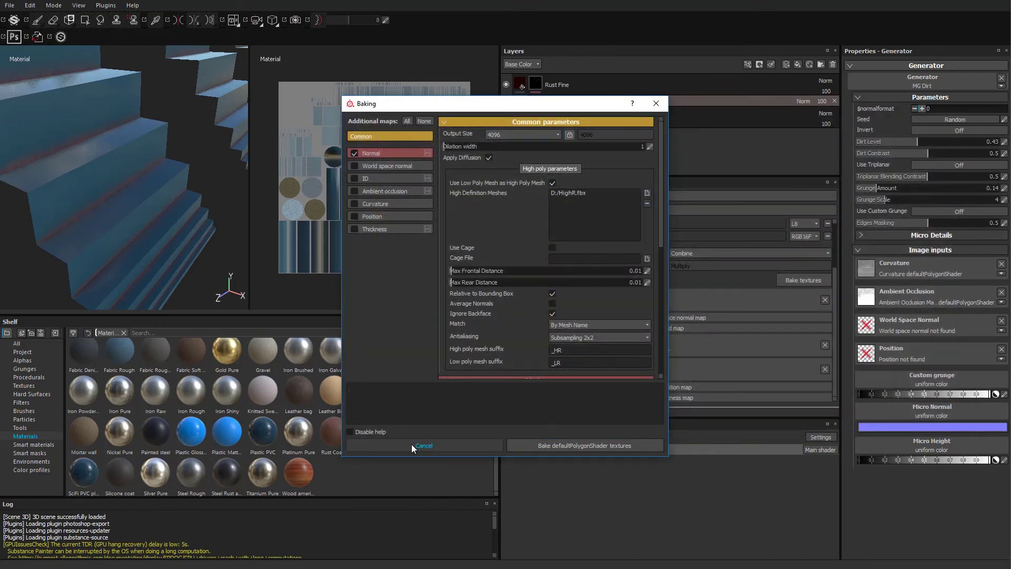
left_click(594, 446)
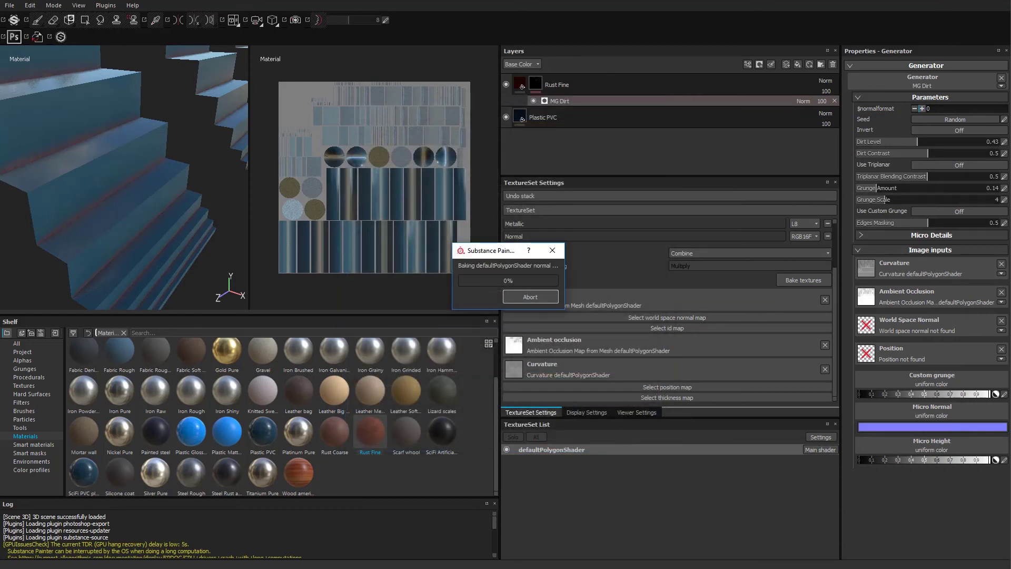
Examine the rust and the baked bevels along the stair edges and inner corners close up in enlarged viewports.
left_click_drag(161, 214, 126, 205, "alt")
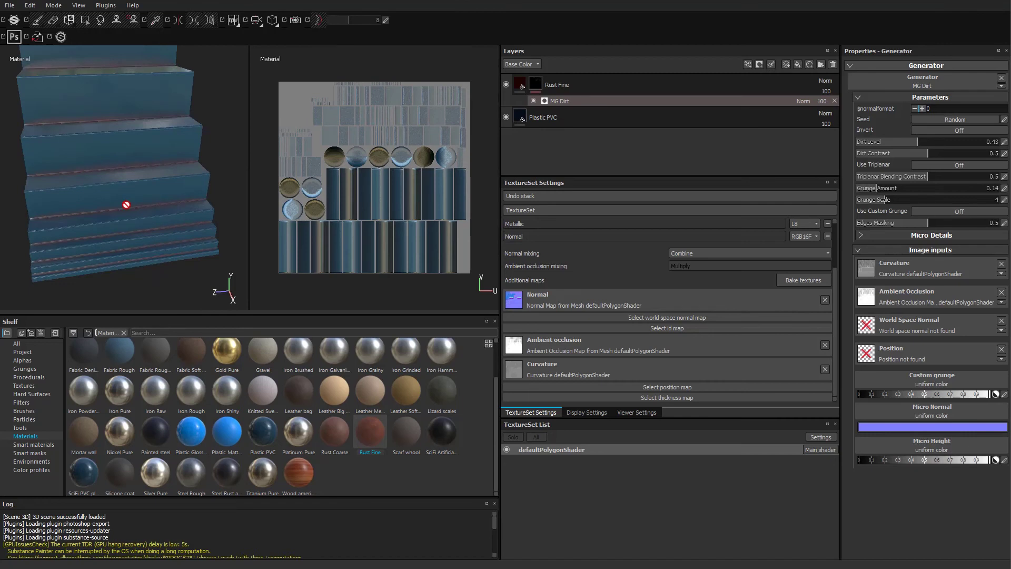
key("Tab")
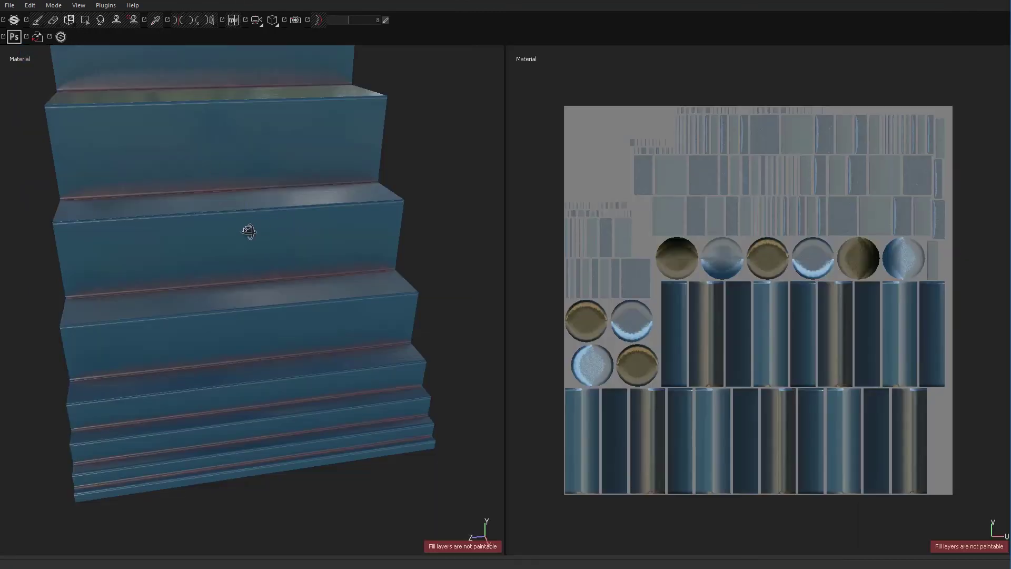
left_click_drag(242, 233, 135, 291, "alt")
right_click_drag(135, 291, 255, 302, "alt")
left_click_drag(255, 302, 140, 295, "alt")
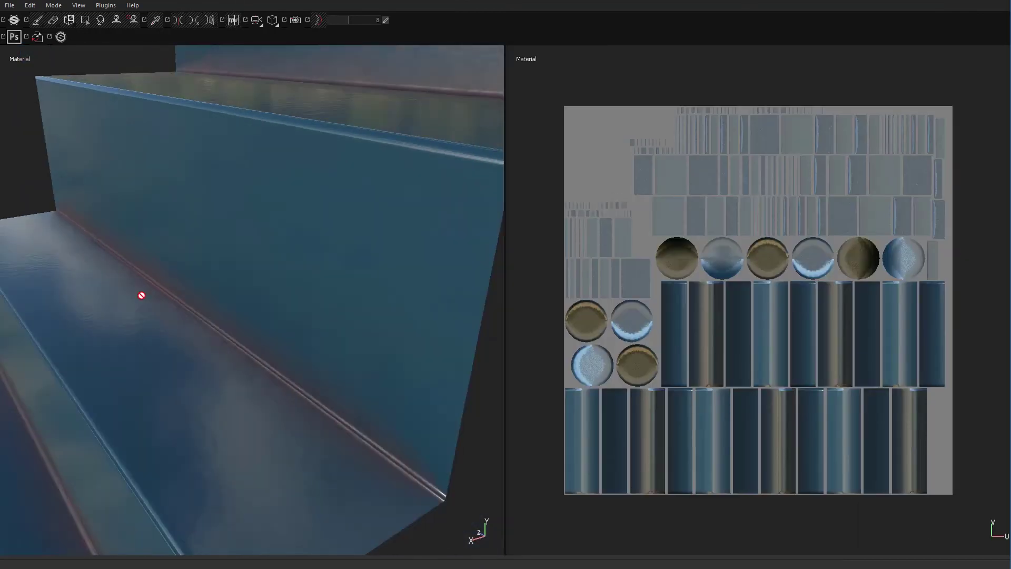
right_click_drag(141, 296, 162, 314, "alt")
left_click_drag(163, 314, 193, 284, "alt")
right_click_drag(193, 285, 149, 271, "alt")
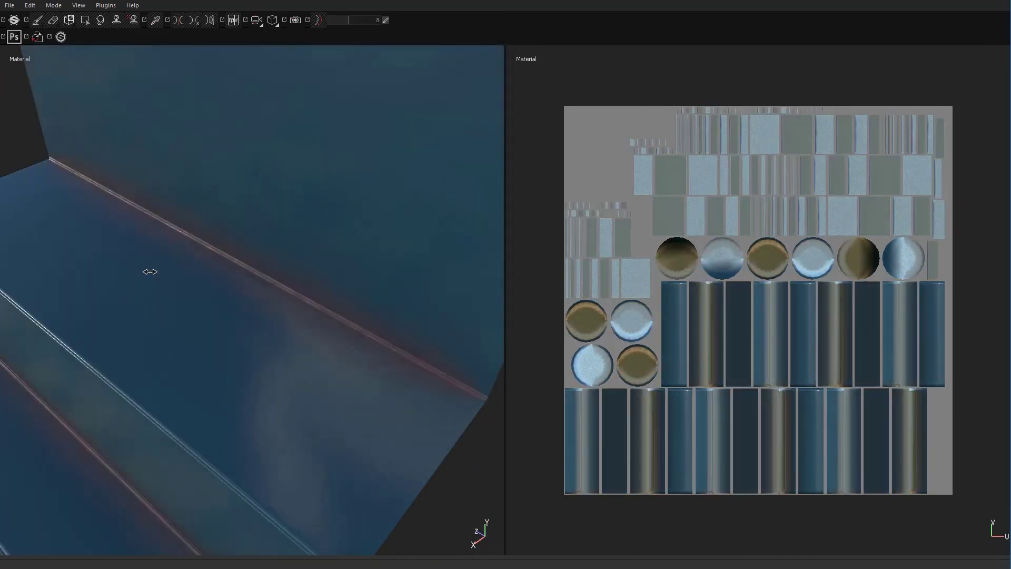
left_click_drag(149, 270, 310, 303, "alt")
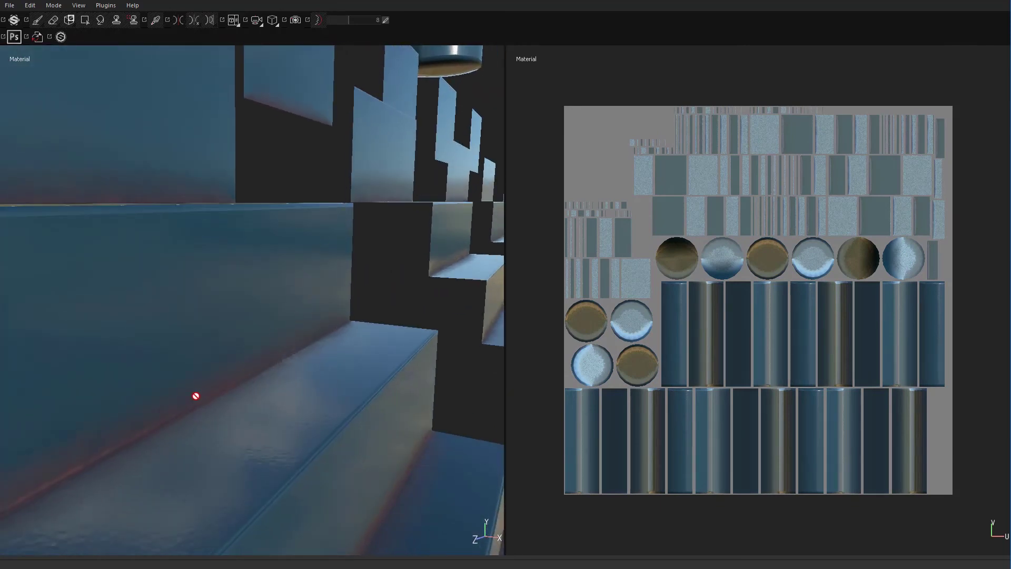
right_click_drag(197, 397, 345, 361, "alt")
mouse_move(345, 361)
left_mouse_down("alt")
mouse_move(289, 279)
mouse_move(314, 397)
mouse_move(352, 393)
mouse_move(213, 418)
mouse_move(165, 395)
left_mouse_up("alt")
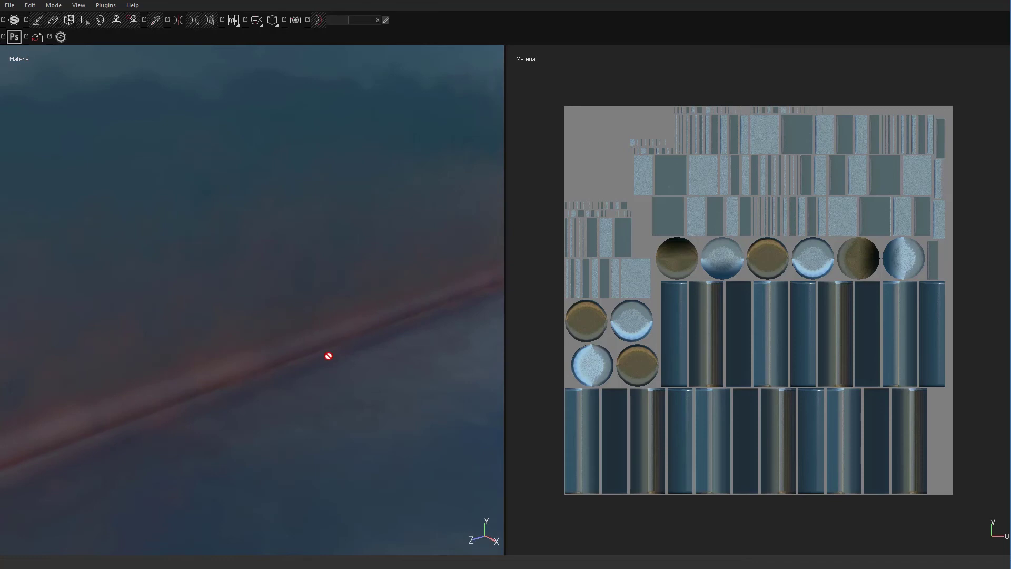
right_click_drag(328, 357, 190, 357, "alt")
key("Tab")
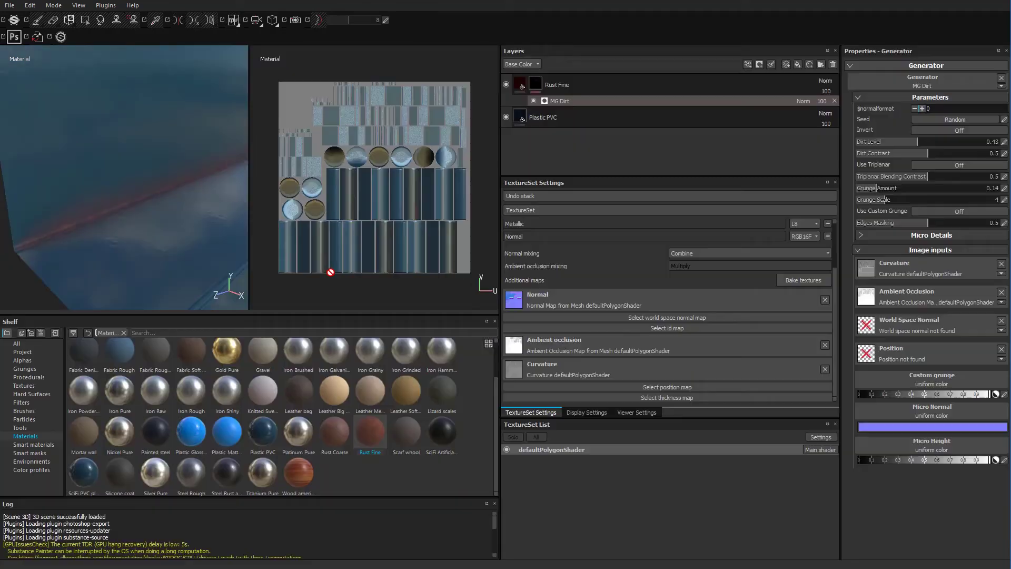
mouse_move(153, 226)
left_mouse_down("alt")
mouse_move(273, 248)
mouse_move(160, 219)
left_mouse_up("alt")
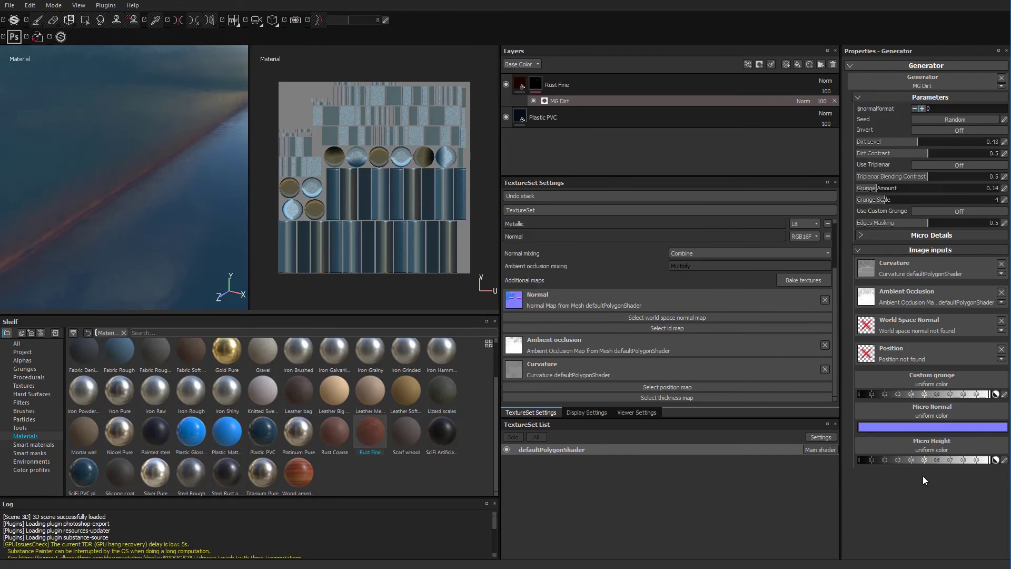
left_click(581, 412)
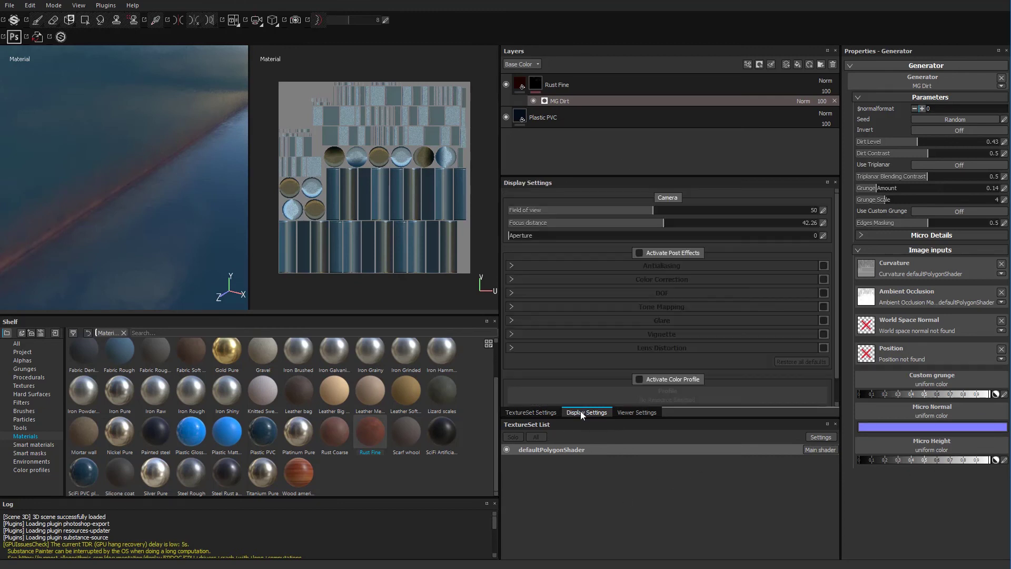
left_click(631, 412)
left_click(536, 413)
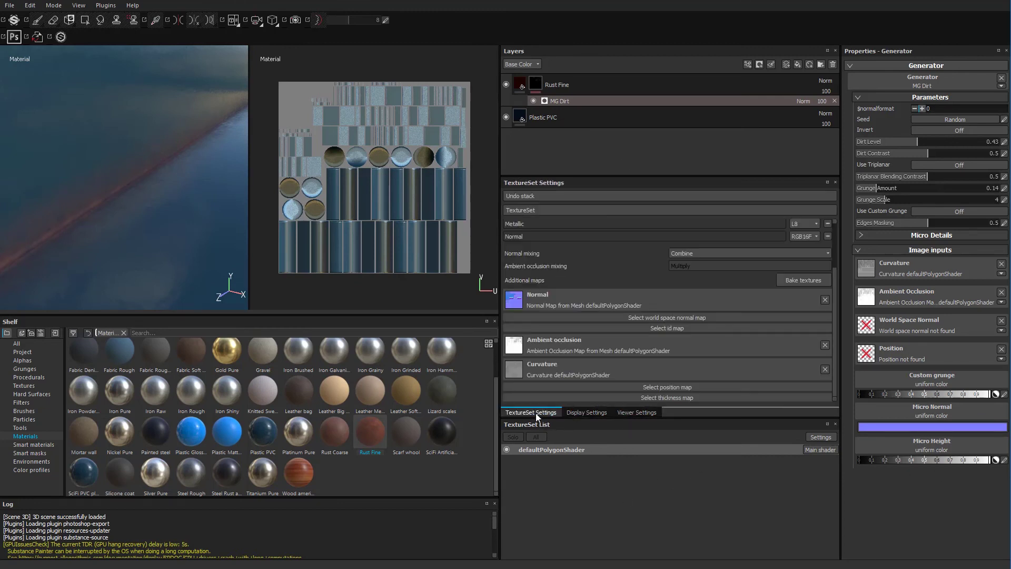
Raise the Dirt Level of the MG Dirt generator on the Rust Fine layer to 0.66.
left_click(568, 89)
left_click(570, 101)
left_click_drag(894, 144, 950, 138)
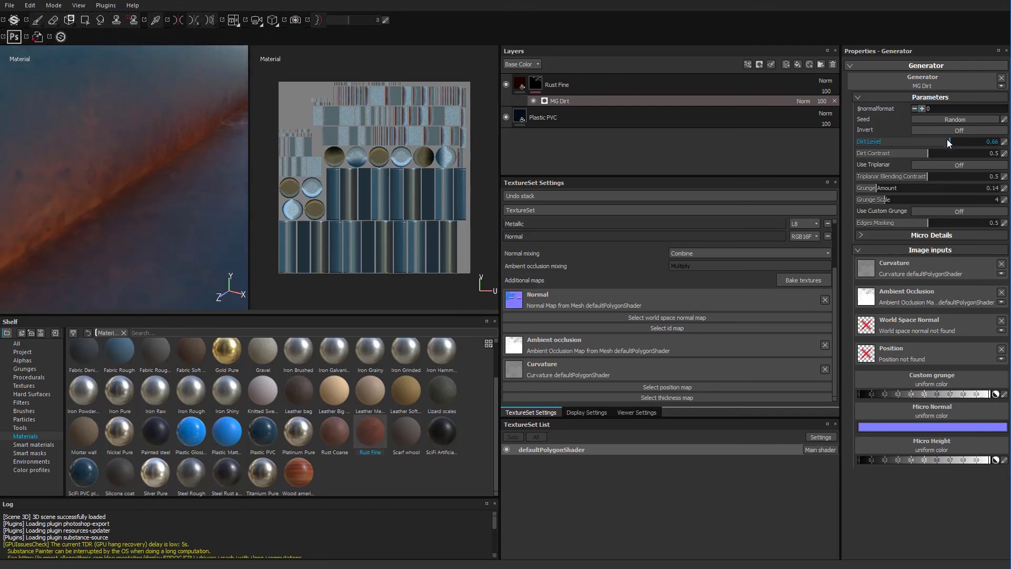
Select Ambient occlusion and Curvature alongside Normal in the bake settings and remove HighR.fbx from the high definition meshes.
left_click(803, 281)
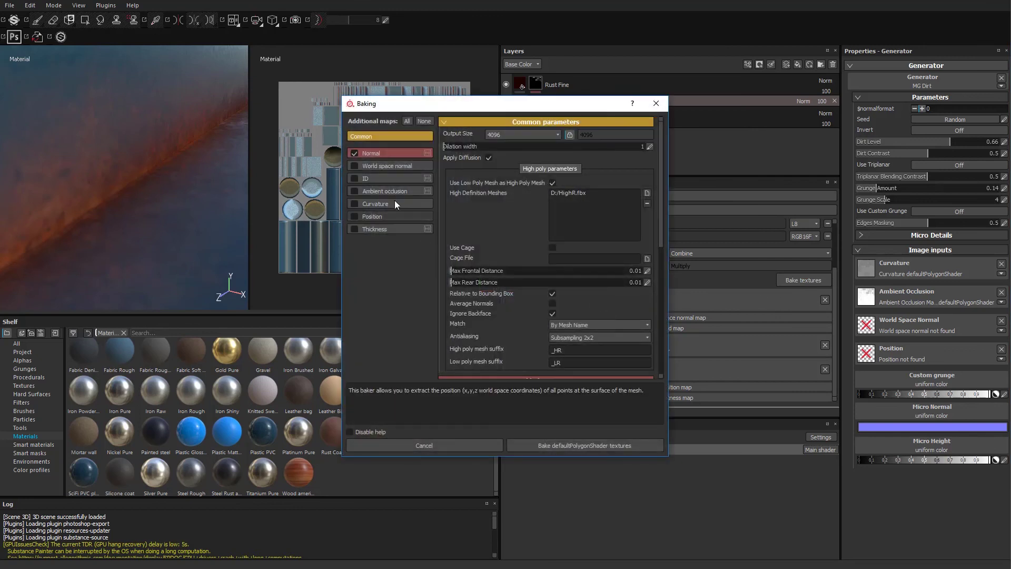
left_click(354, 191)
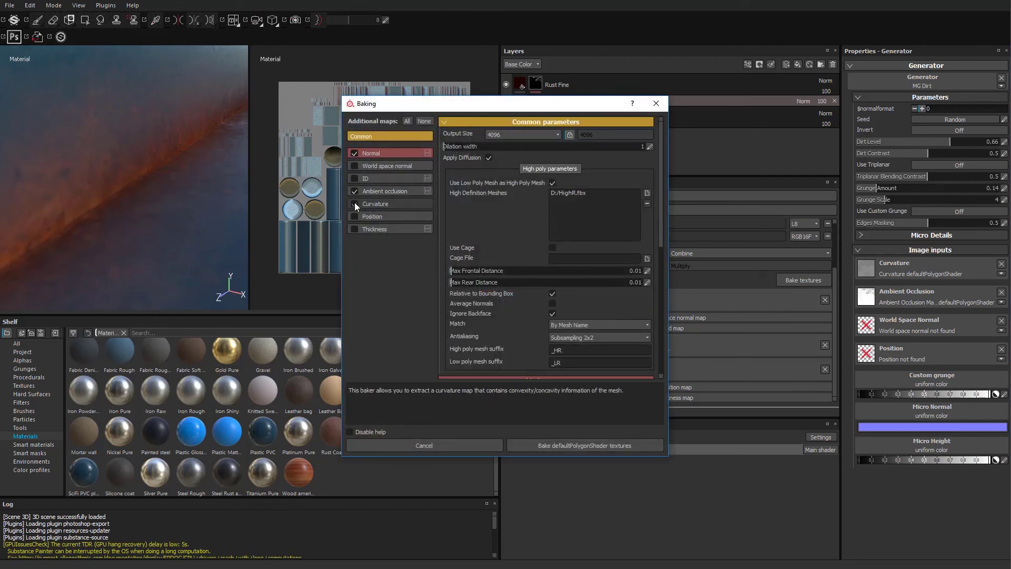
left_click(356, 204)
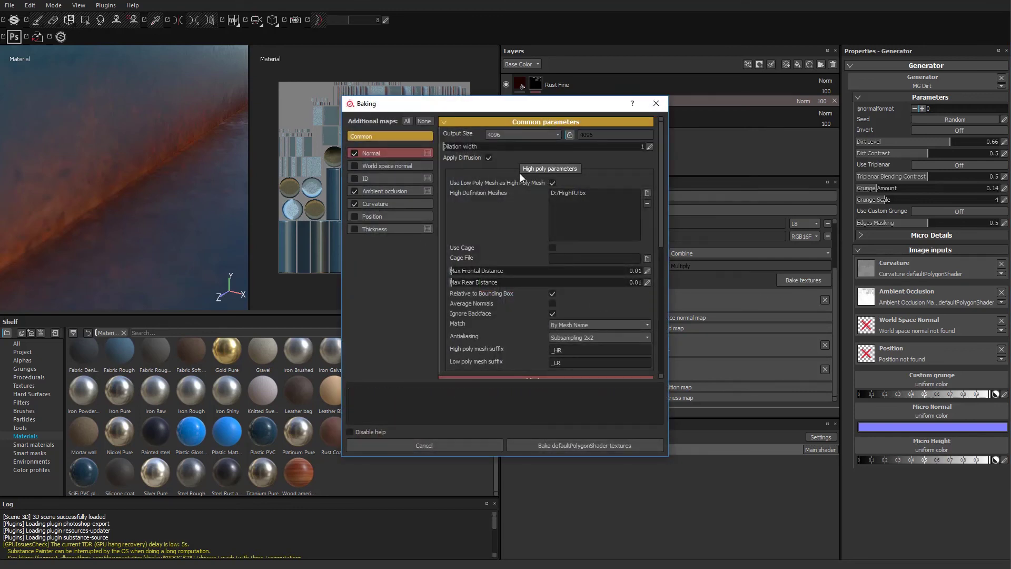
left_click(553, 183)
left_click(552, 184)
left_click(566, 194)
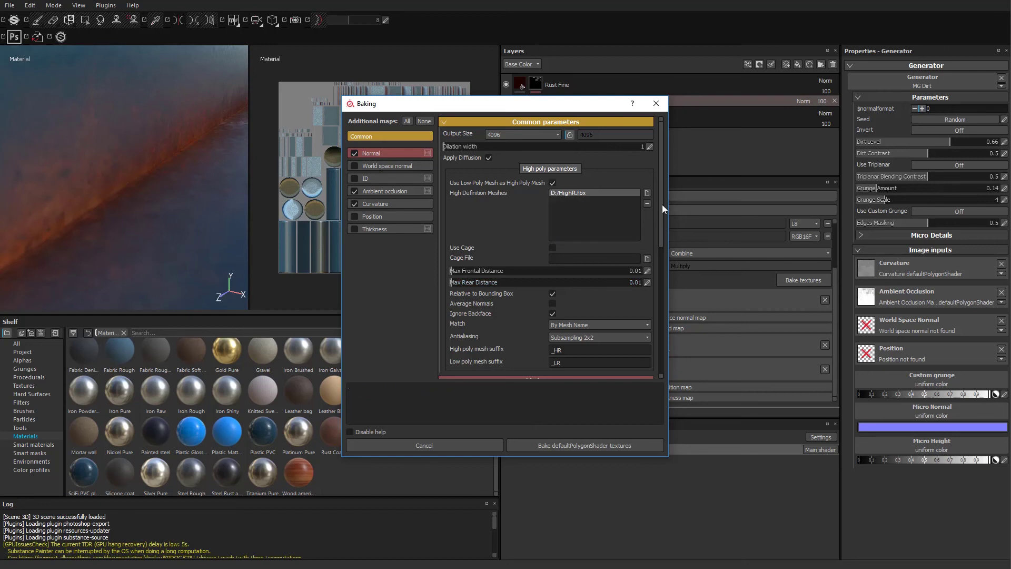
left_click(647, 203)
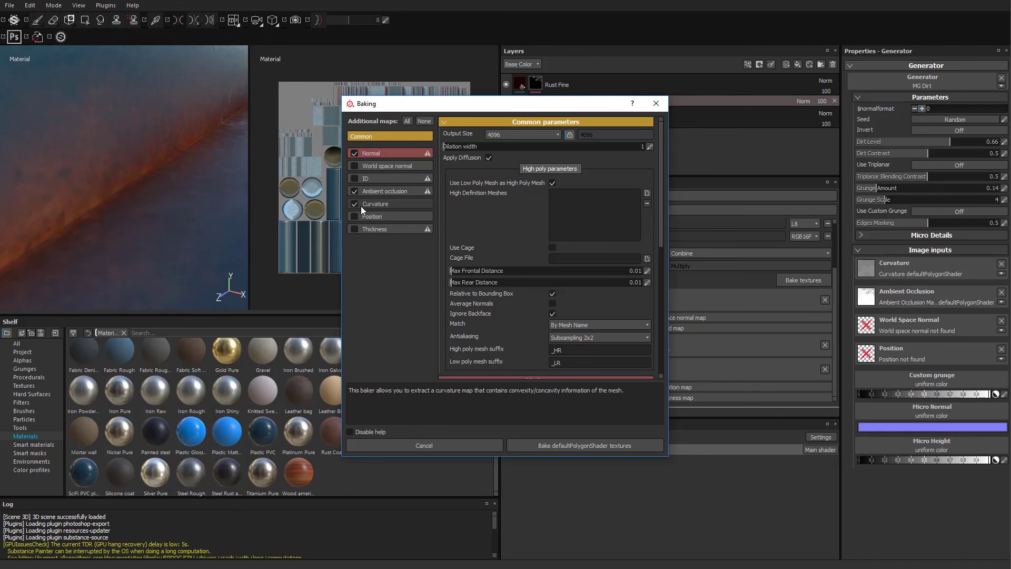
Limit the bake selection to Normal, add HighR.fbx as the high definition mesh again, and close the bake settings without baking.
left_click(354, 191)
left_click(354, 203)
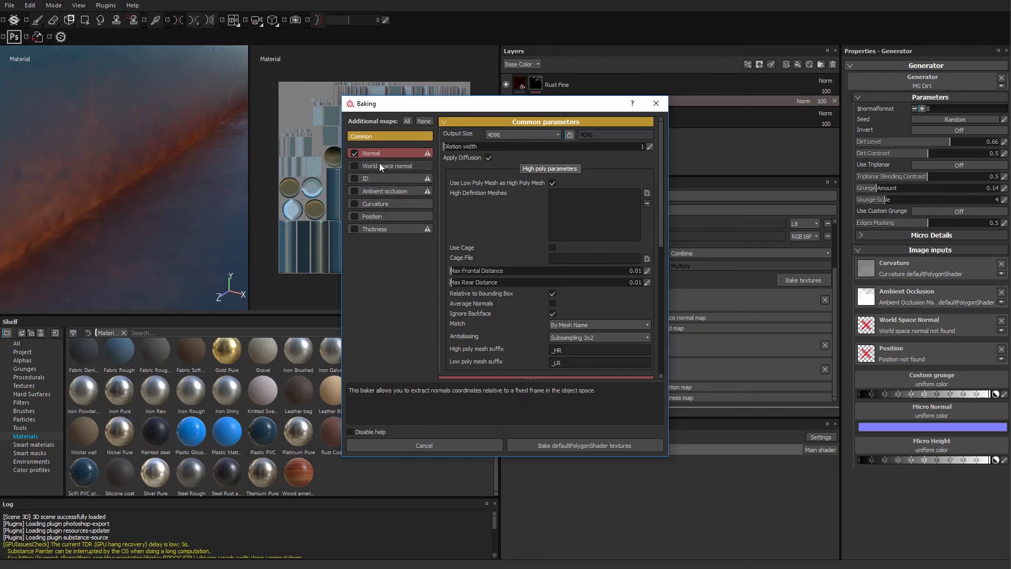
left_click(647, 193)
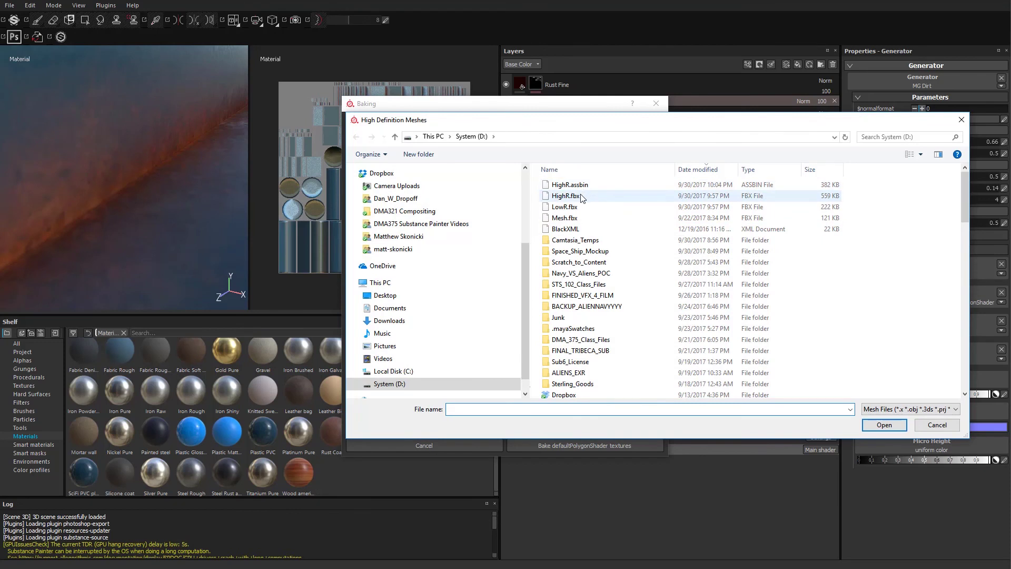
double_click(581, 196)
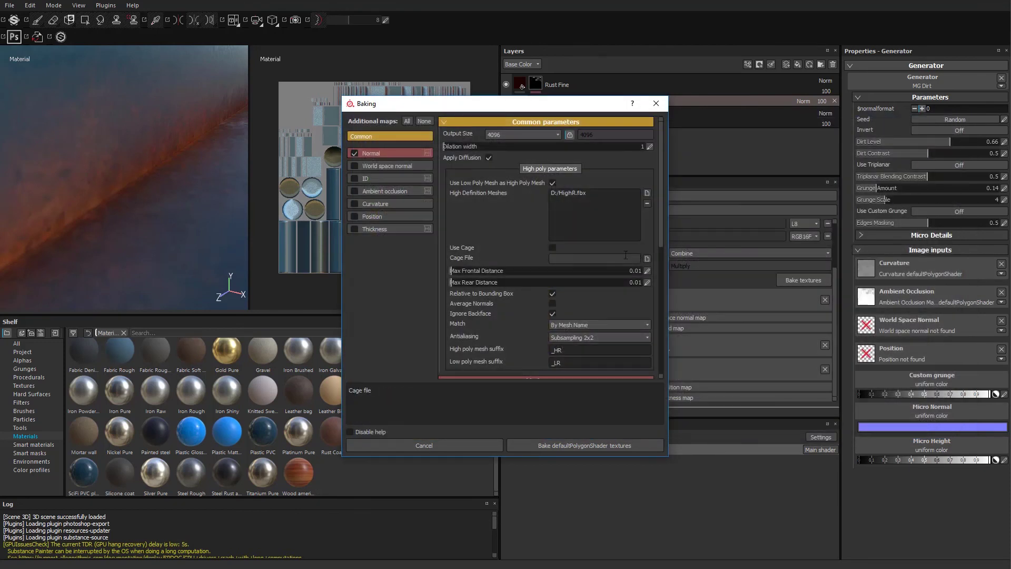
left_click(656, 104)
Replace the MG Dirt generator on the Rust Fine mask with MG Mask Editor.
scroll(169, 158, "down", 5)
left_click_drag(142, 179, 91, 149, "alt")
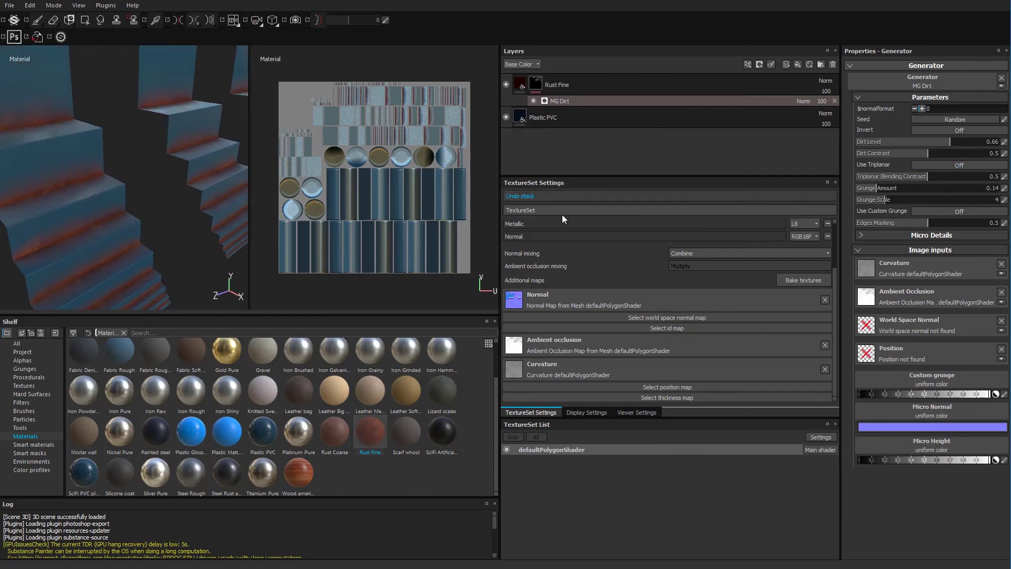
left_click_drag(121, 227, 225, 233, "alt")
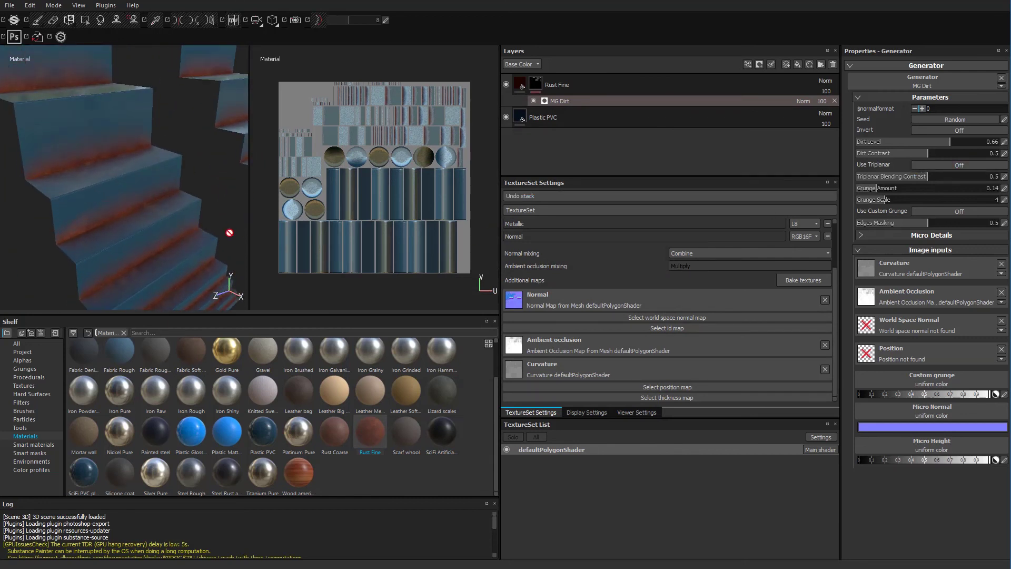
left_click(936, 84)
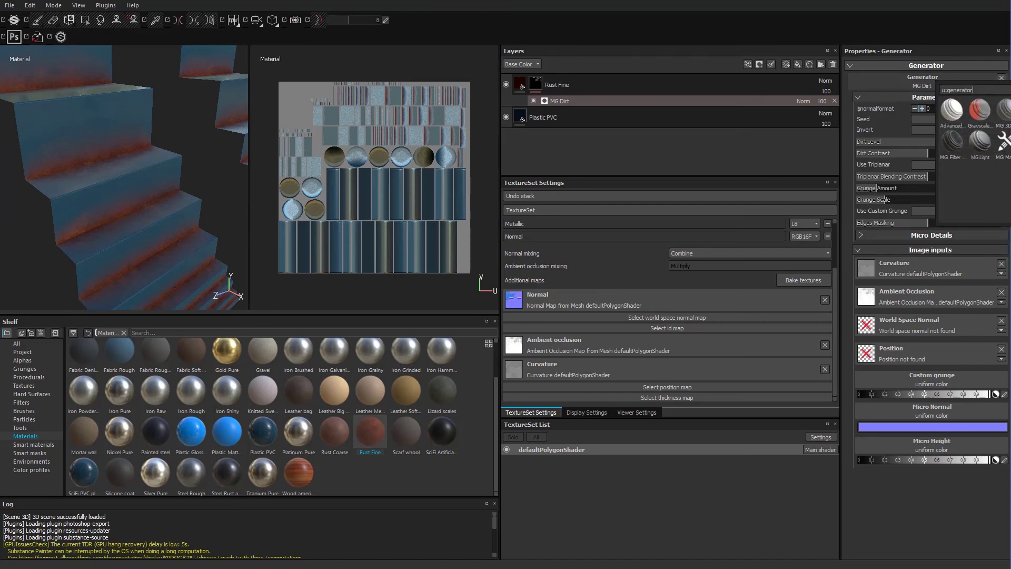
left_click(1003, 142)
Set the mask generator's Curvature to 1 and inspect the rust along the step edges.
left_click_drag(71, 213, 119, 224, "alt")
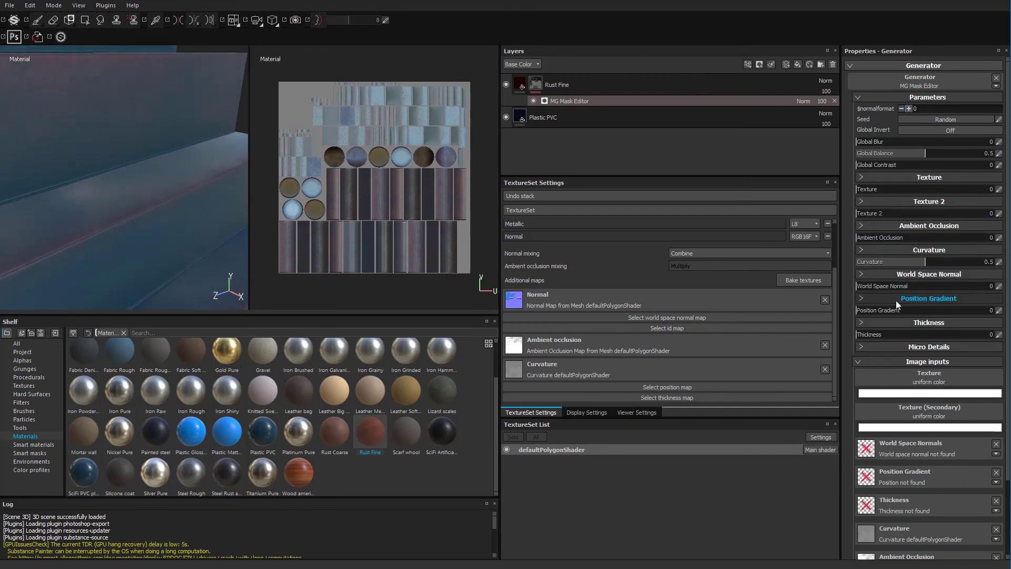
left_click_drag(896, 262, 993, 262)
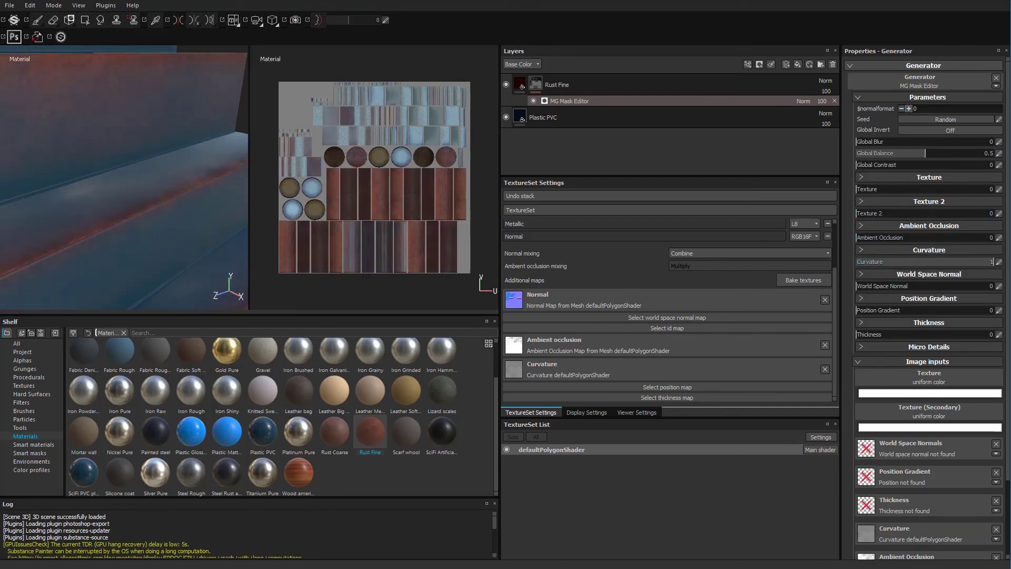
scroll(158, 214, "down", 5)
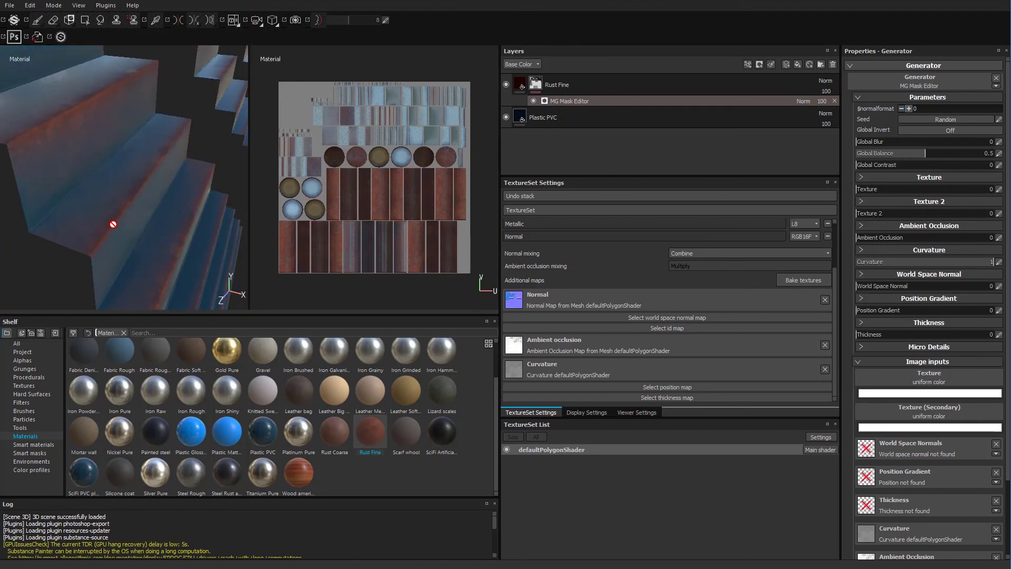
left_click_drag(123, 235, 101, 232, "alt")
right_click_drag(102, 232, 147, 235, "alt")
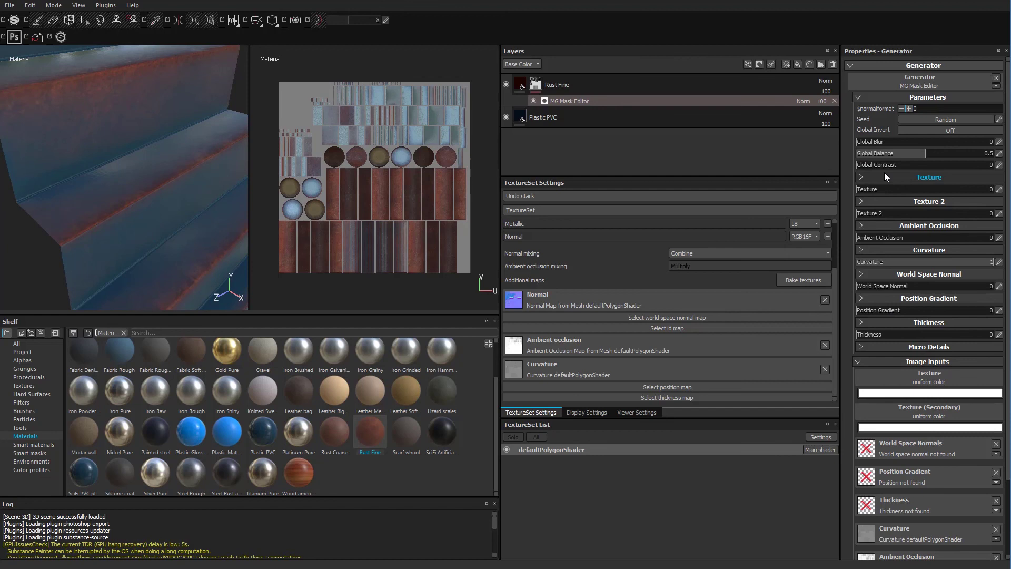
Set the mask generator's Curvature mode to Dual and inspect the rust on a step edge up close.
left_click(862, 250)
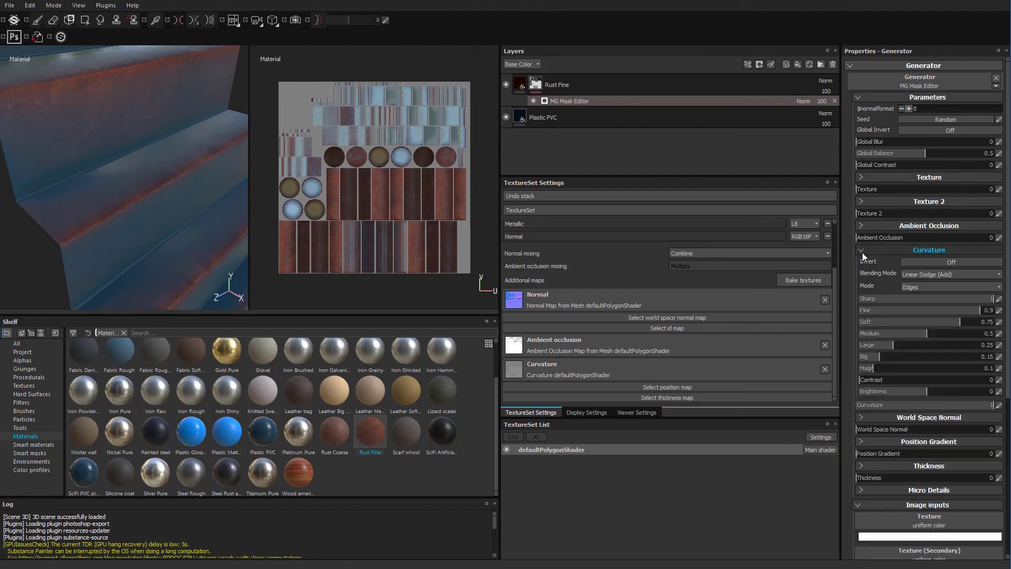
scroll(868, 257, "down", 2)
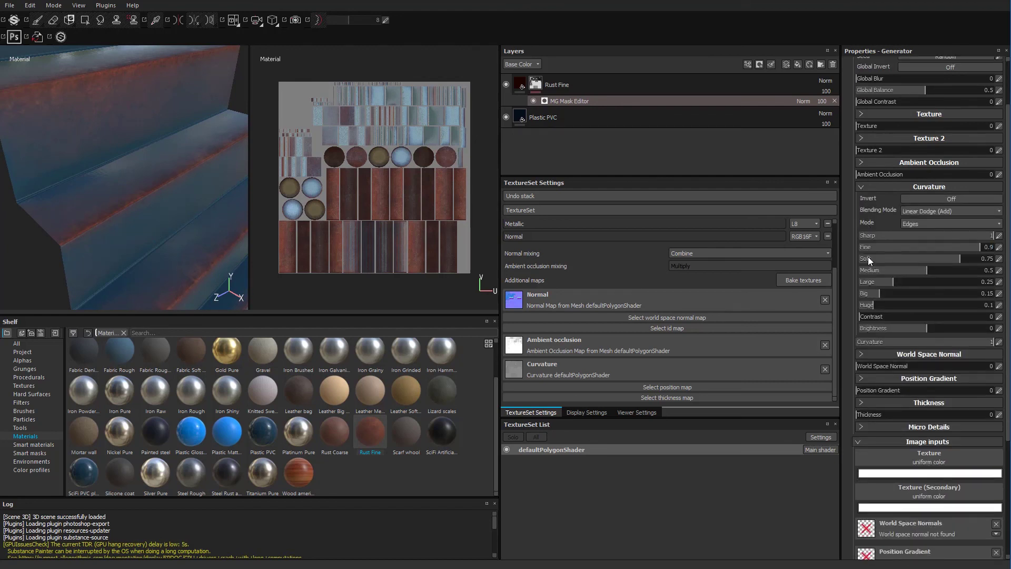
left_click(923, 225)
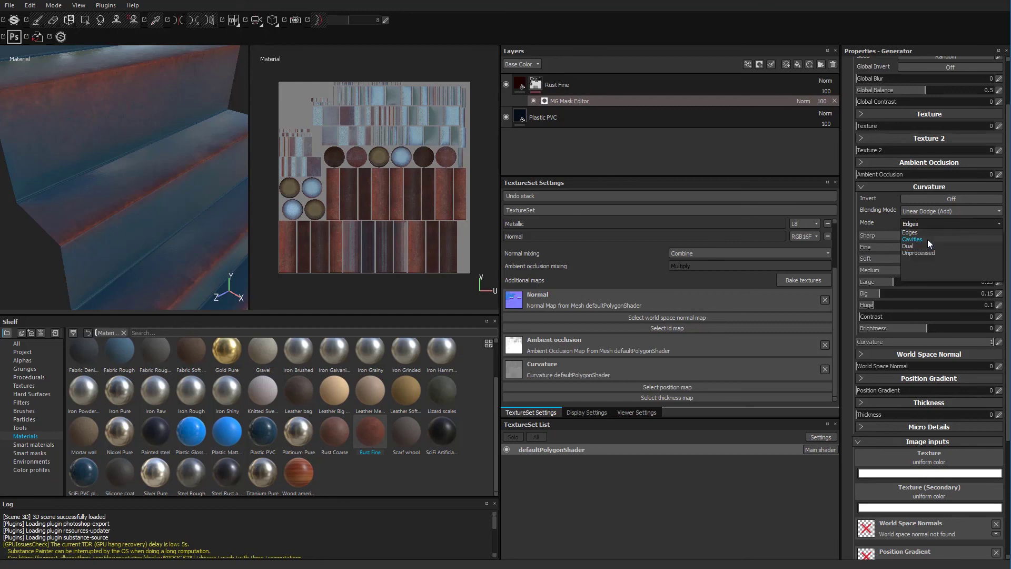
left_click(927, 246)
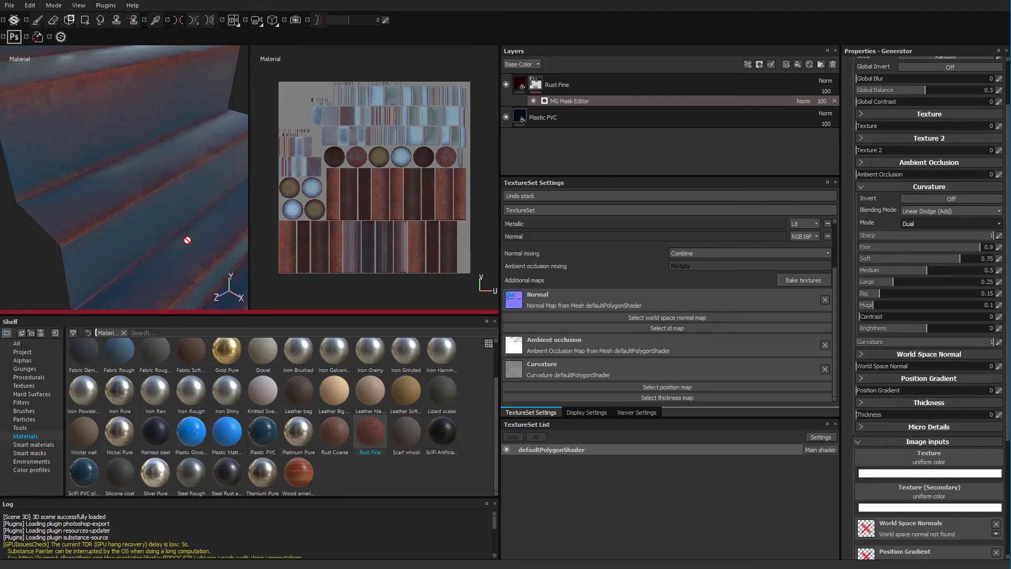
right_click_drag(72, 216, 98, 241, "alt")
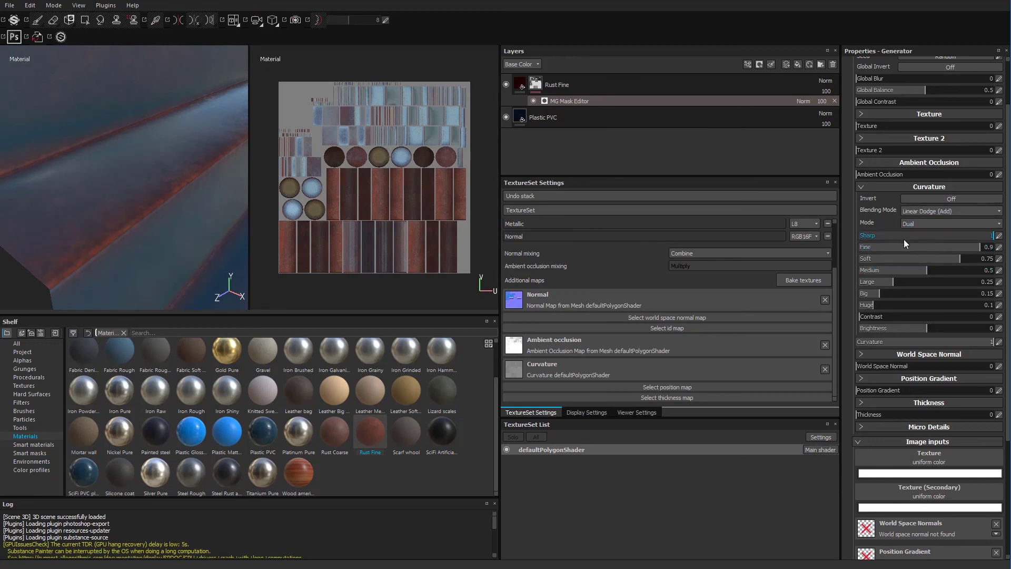
Assign BnW Spots 1 as the mask generator's Texture input and set the Texture amount to 1.
scroll(885, 137, "up", 3)
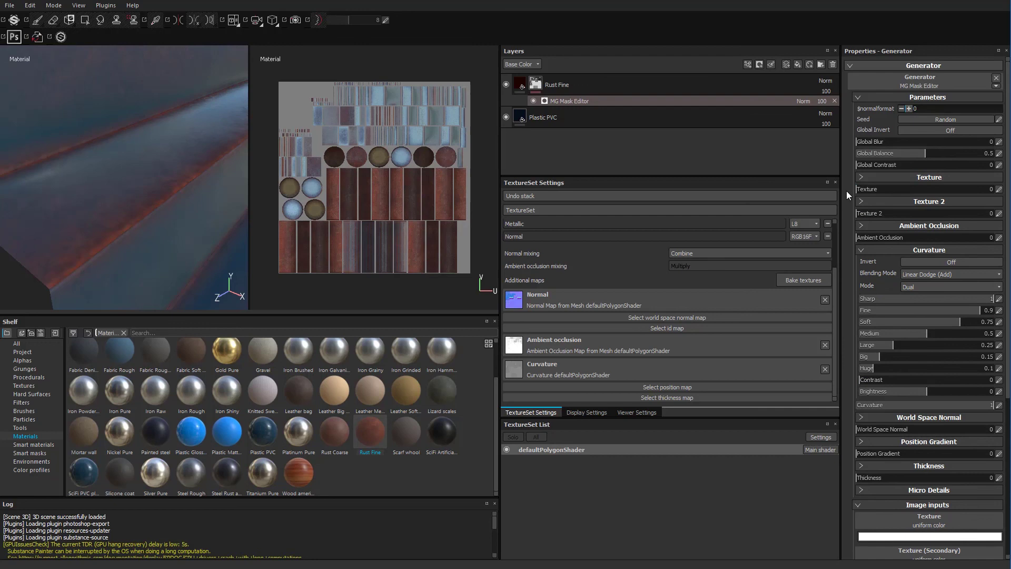
scroll(924, 388, "down", 3)
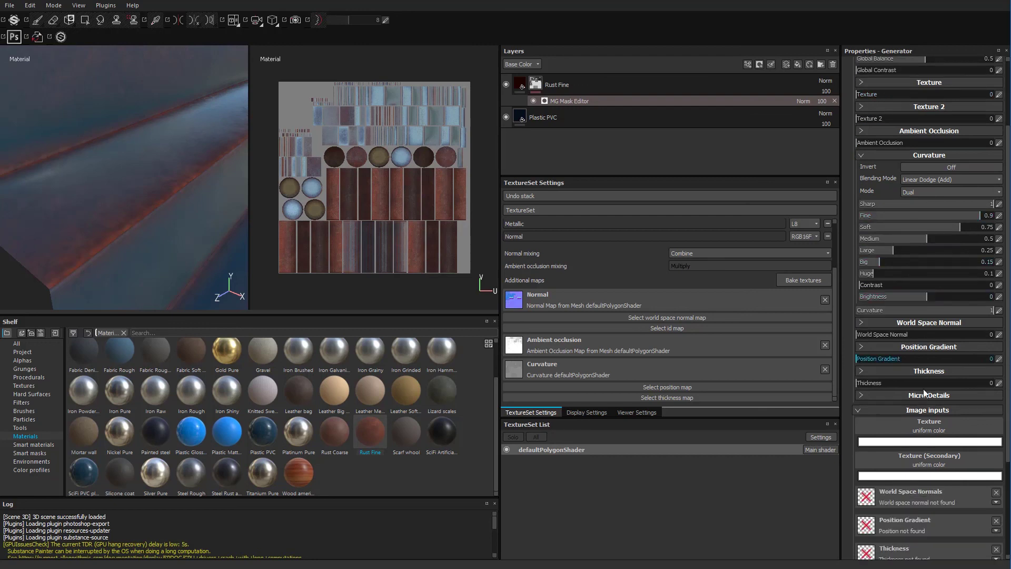
left_click(931, 443)
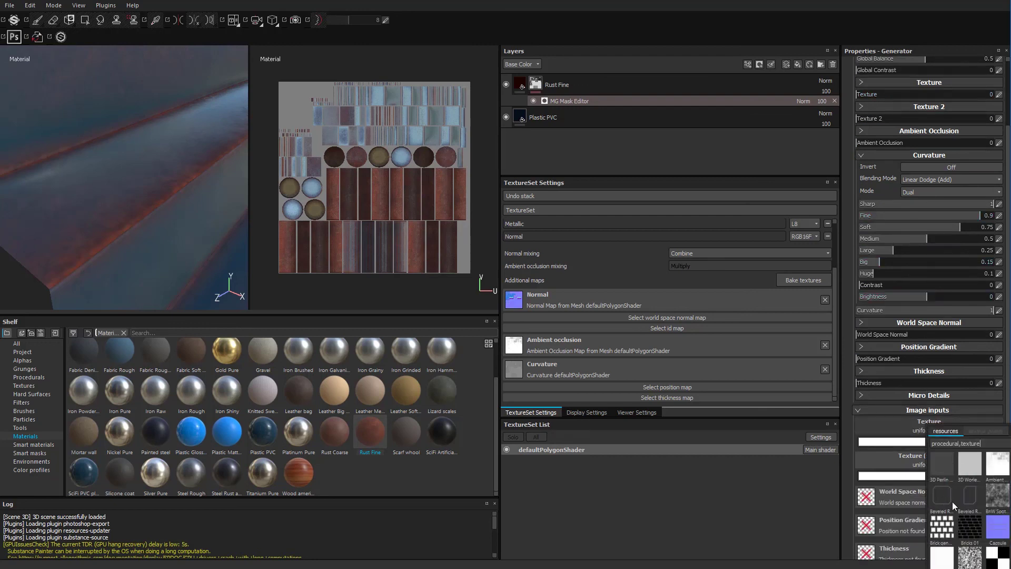
left_click(998, 491)
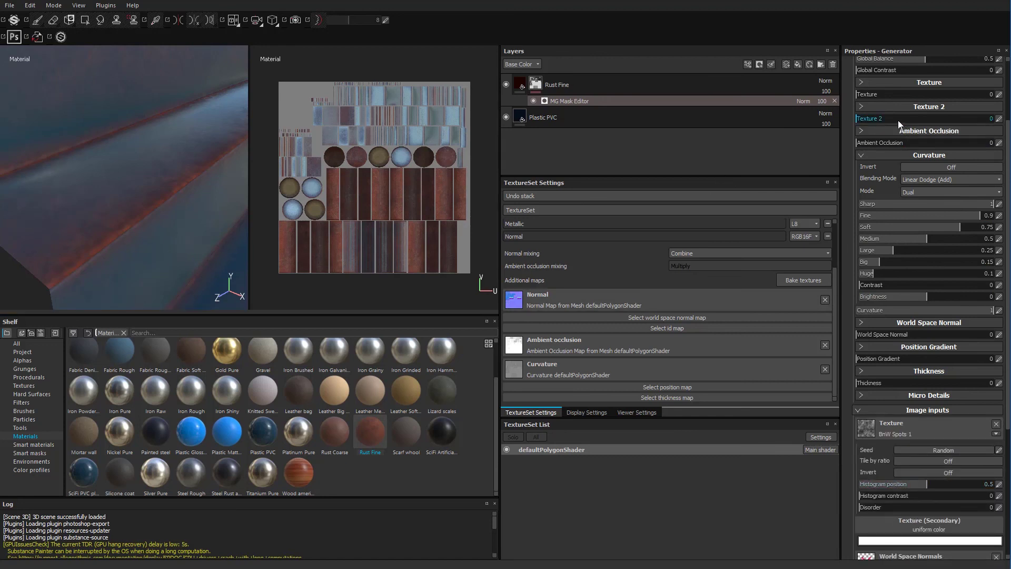
left_click_drag(865, 95, 894, 97)
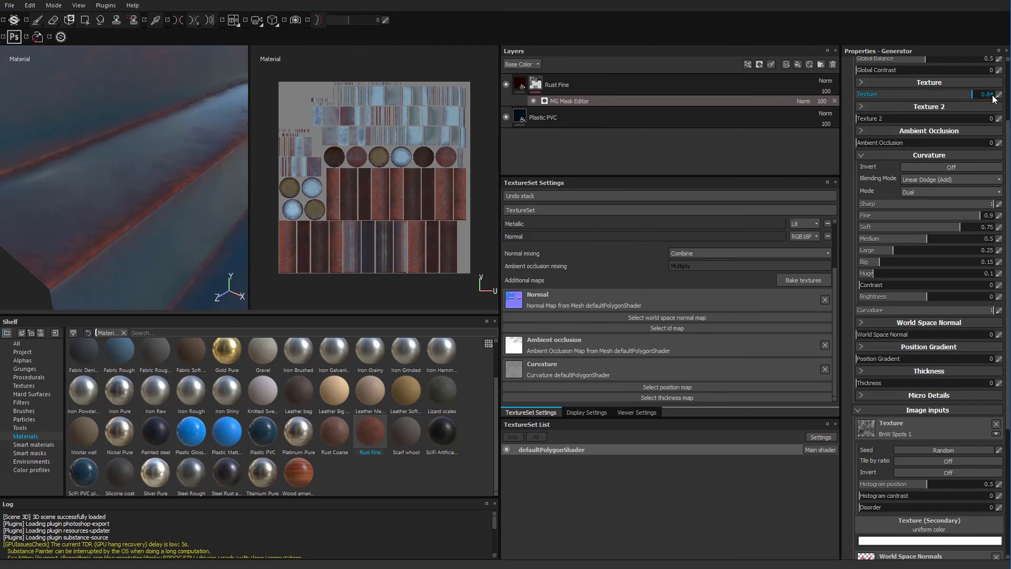
left_click_drag(966, 96, 998, 98)
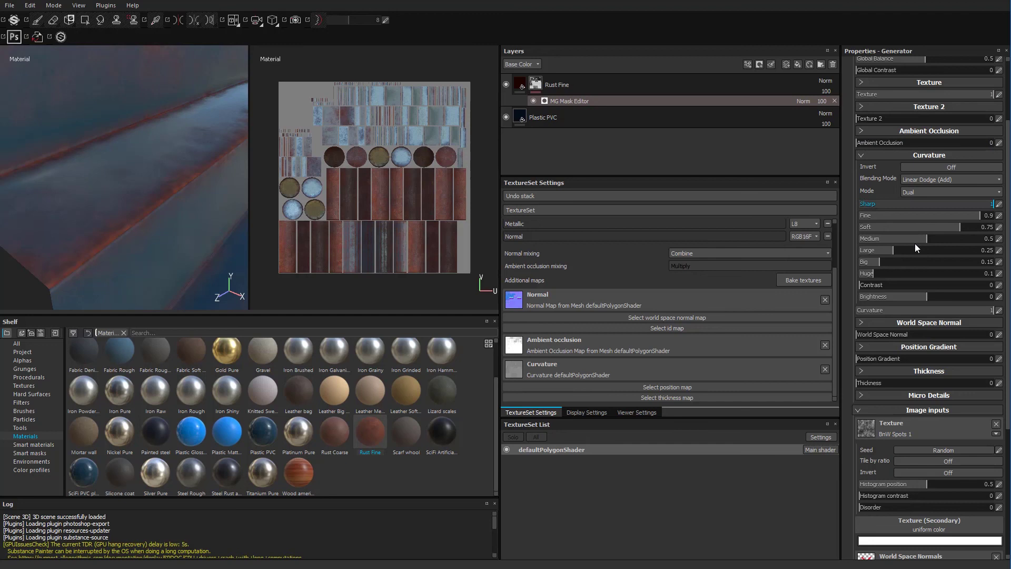
Set the mask generator's Global Balance to 0.64, Global Blur to 1.23 and Global Contrast to 0.1.
scroll(885, 193, "up", 2)
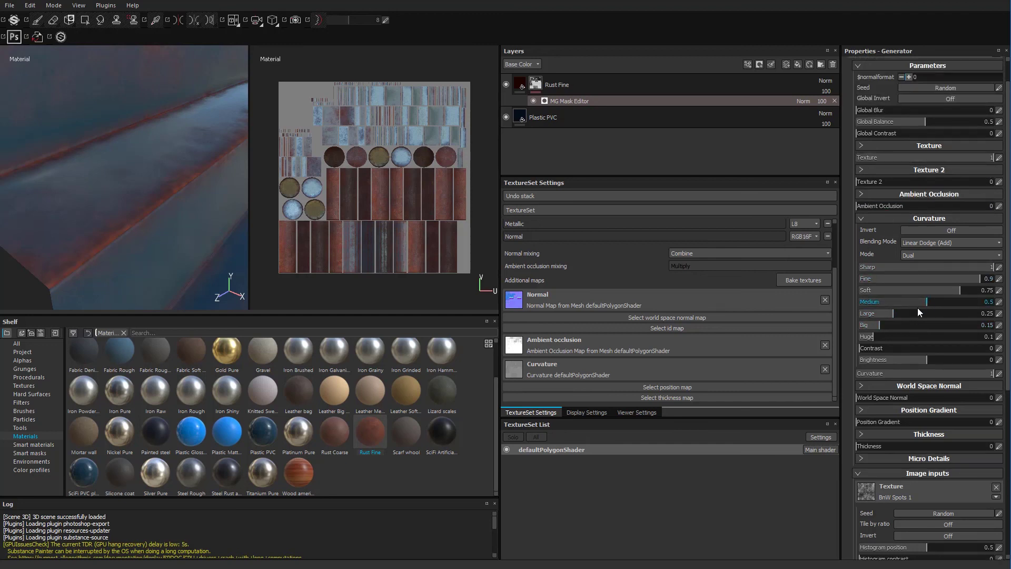
scroll(917, 307, "up", 1)
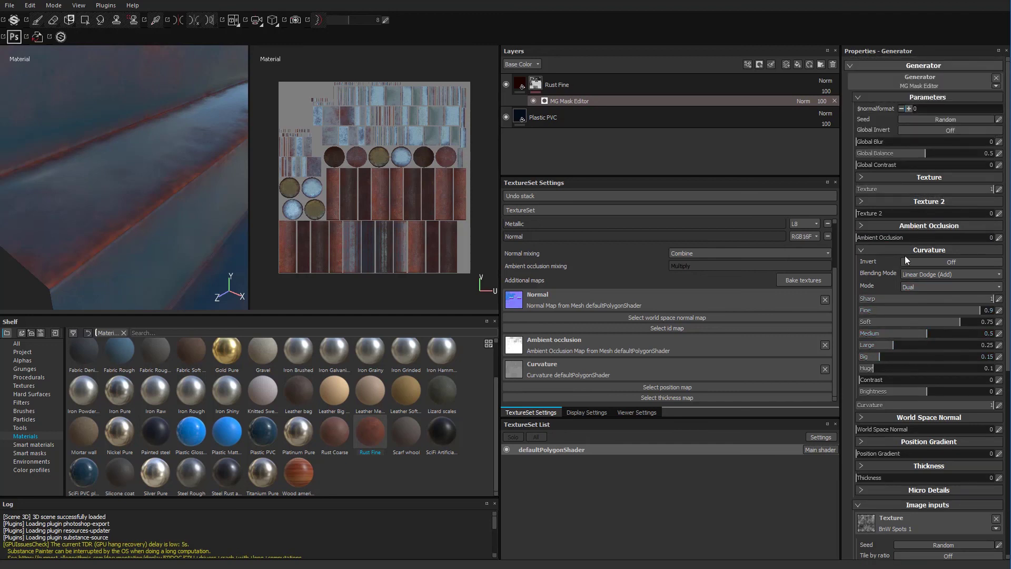
left_click(934, 153)
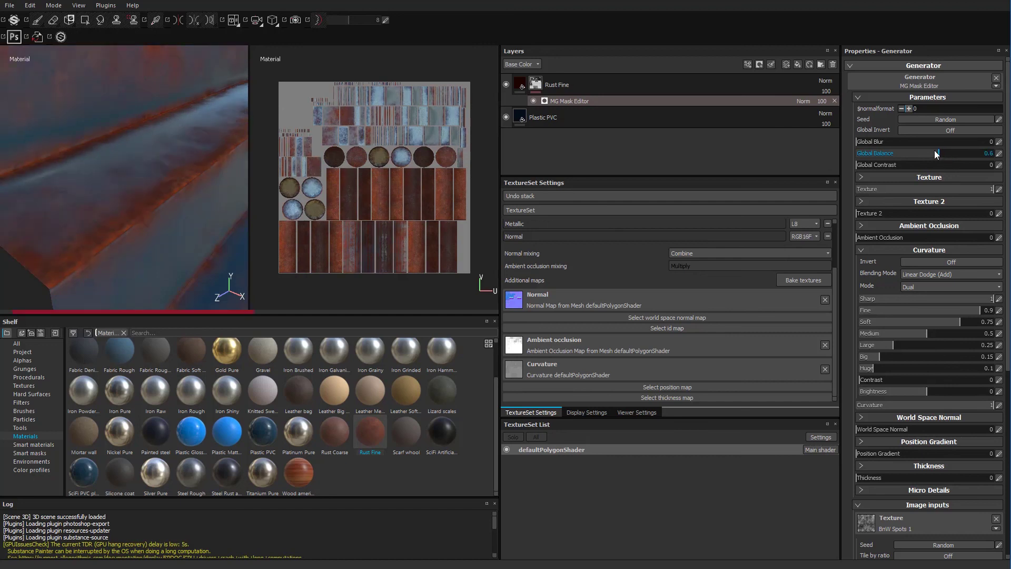
left_click_drag(939, 150, 943, 150)
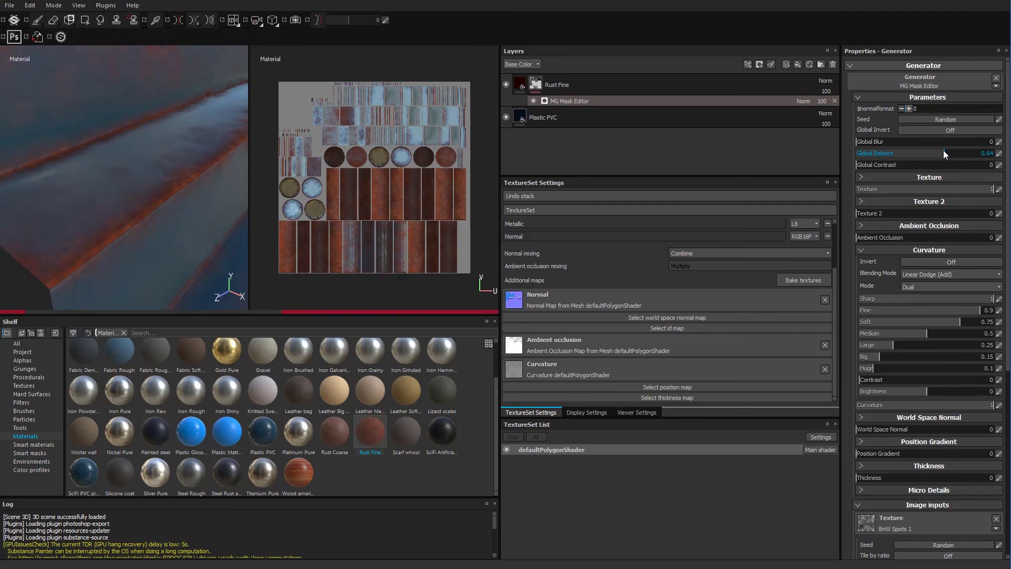
left_click(866, 143)
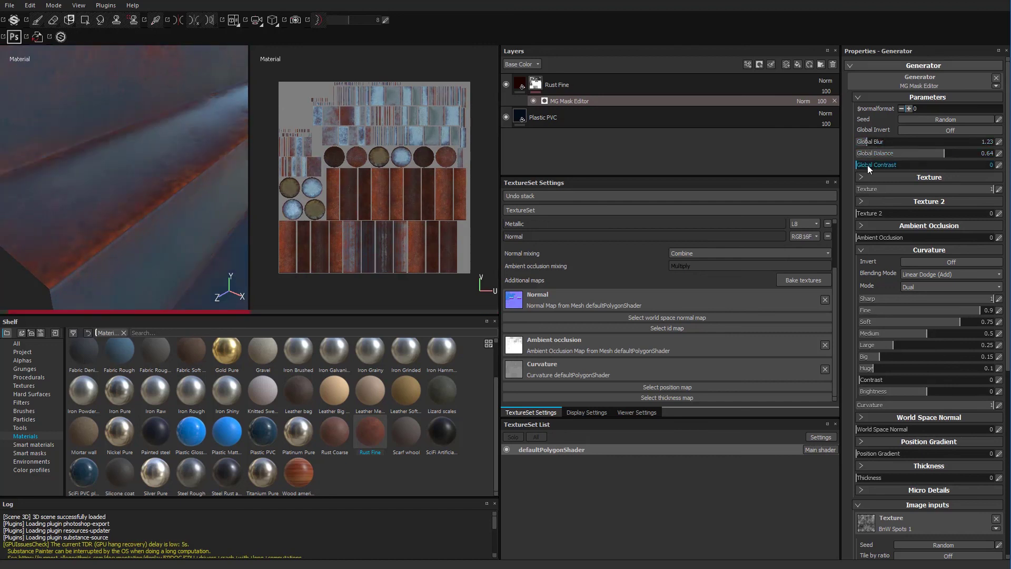
left_click(868, 165)
Raise the Soft level of the mask generator's Curvature to 1.
right_click_drag(142, 218, 53, 183, "alt")
left_click_drag(53, 183, 175, 179, "alt")
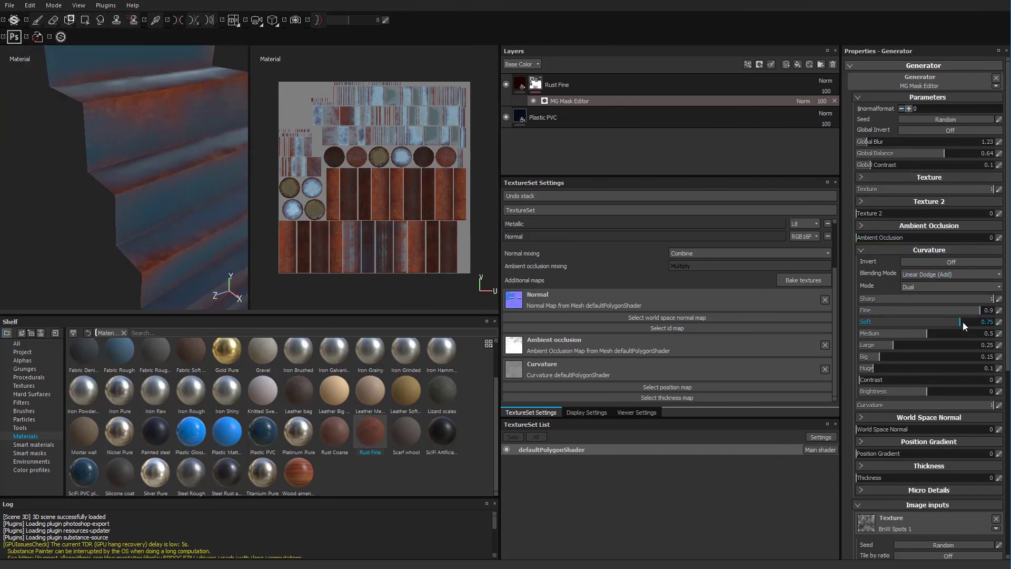
left_click_drag(965, 321, 1000, 324)
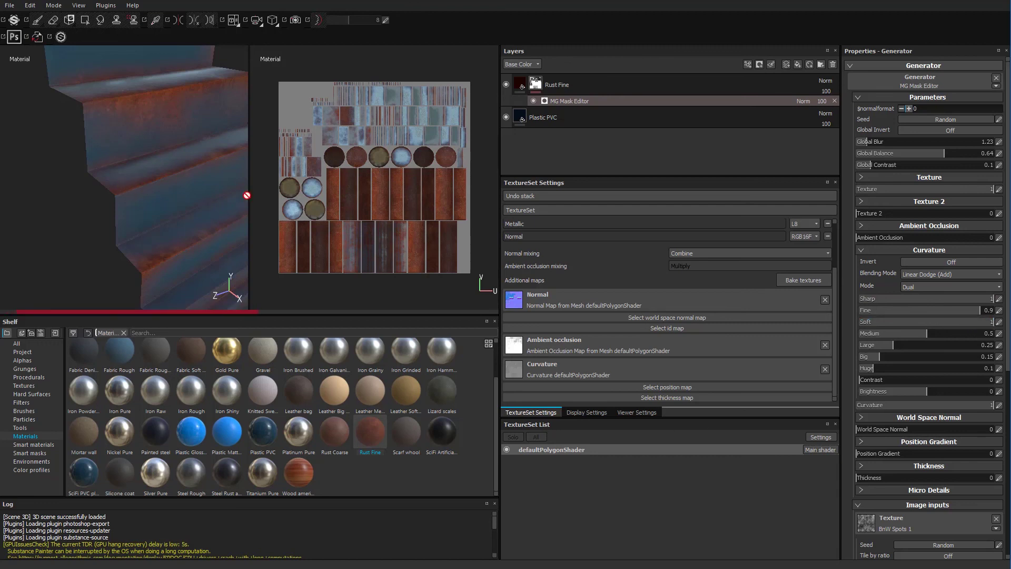
Examine the rust on the step edges up close and across the neighbouring staircases.
right_click_drag(247, 195, 407, 199, "alt")
mouse_move(164, 245)
left_mouse_down("alt")
mouse_move(132, 223)
mouse_move(152, 230)
left_mouse_up("alt")
right_click_drag(151, 230, 194, 226, "alt")
left_click_drag(194, 226, 228, 226, "alt")
right_click_drag(228, 226, 100, 248, "alt")
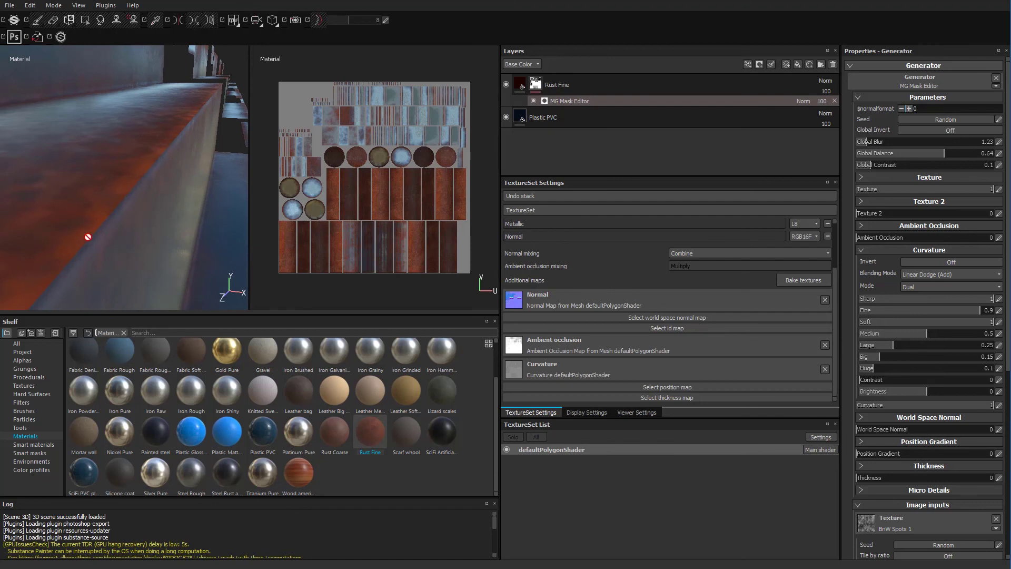
left_click_drag(94, 255, 145, 151, "alt")
right_click_drag(144, 151, 91, 151, "alt")
left_click_drag(90, 151, 161, 149, "alt")
right_click_drag(160, 149, 81, 183, "alt")
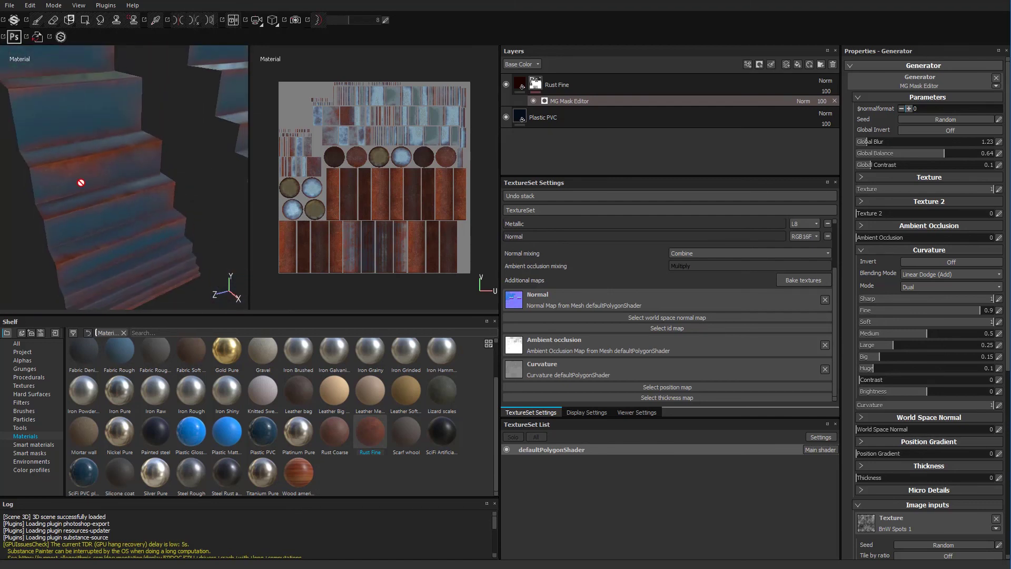
left_click_drag(81, 183, 147, 207, "alt")
middle_click_drag(147, 207, 79, 232, "alt")
right_click_drag(79, 232, 52, 243, "alt")
middle_click_drag(52, 244, 30, 266, "alt")
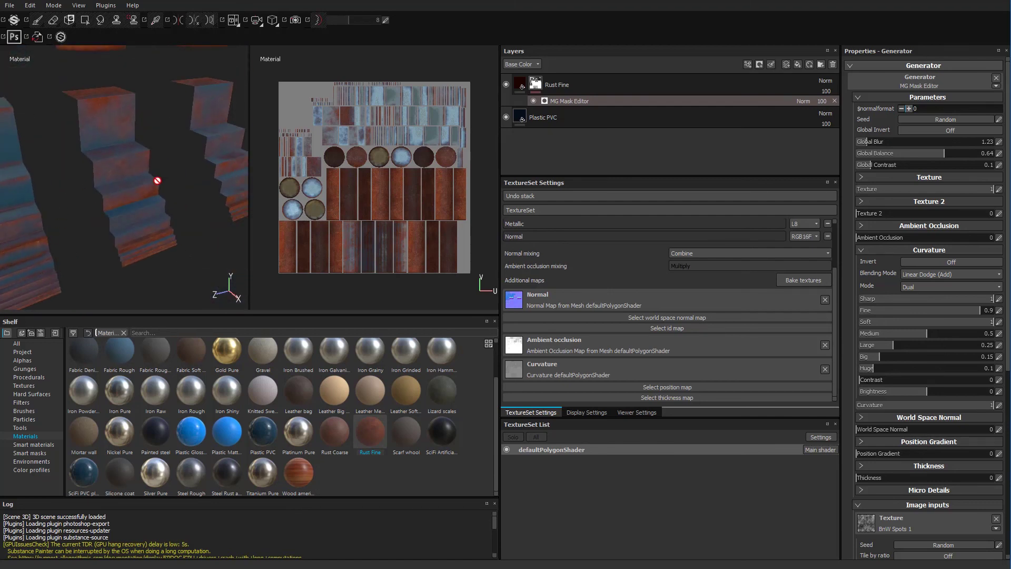
left_click_drag(177, 193, 126, 192, "alt")
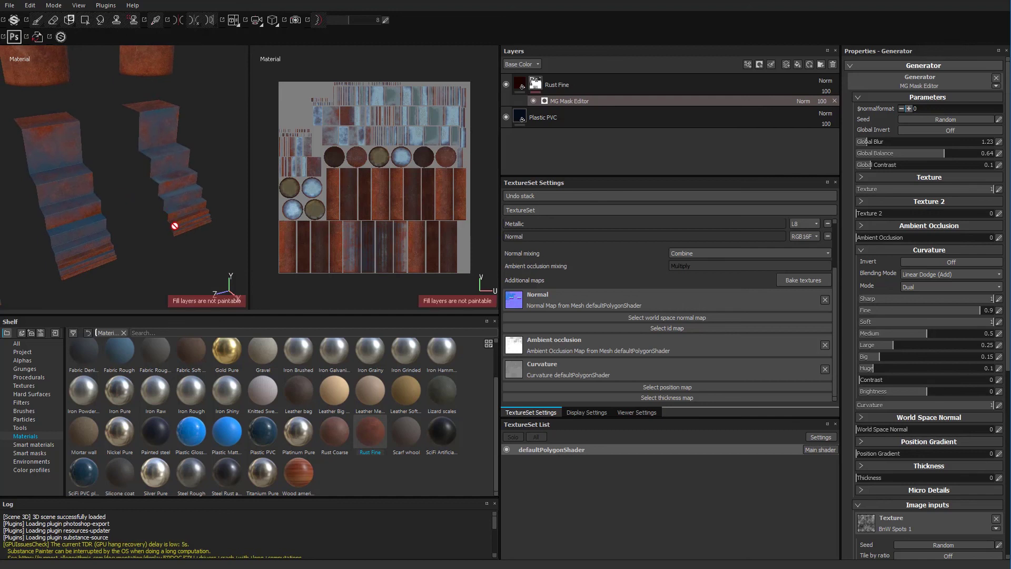
Hide the panels to enlarge the viewports and compare the edge rust across the row of large staircases.
key("Tab")
left_click_drag(239, 374, 144, 391, "alt")
right_click_drag(144, 391, 86, 341, "alt")
left_click_drag(86, 341, 232, 284, "alt")
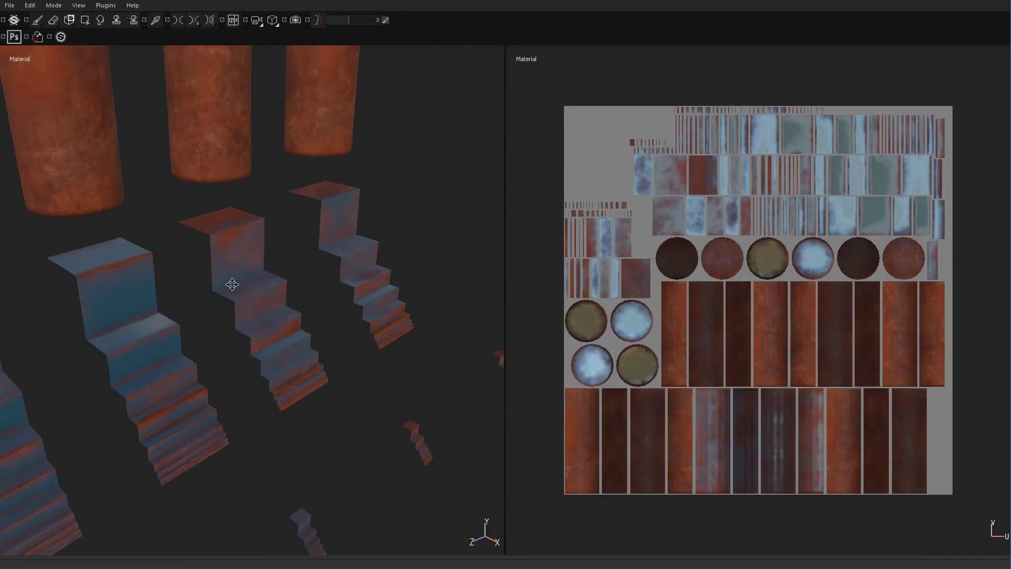
right_click_drag(233, 285, 156, 322, "alt")
left_click_drag(157, 322, 103, 298, "alt")
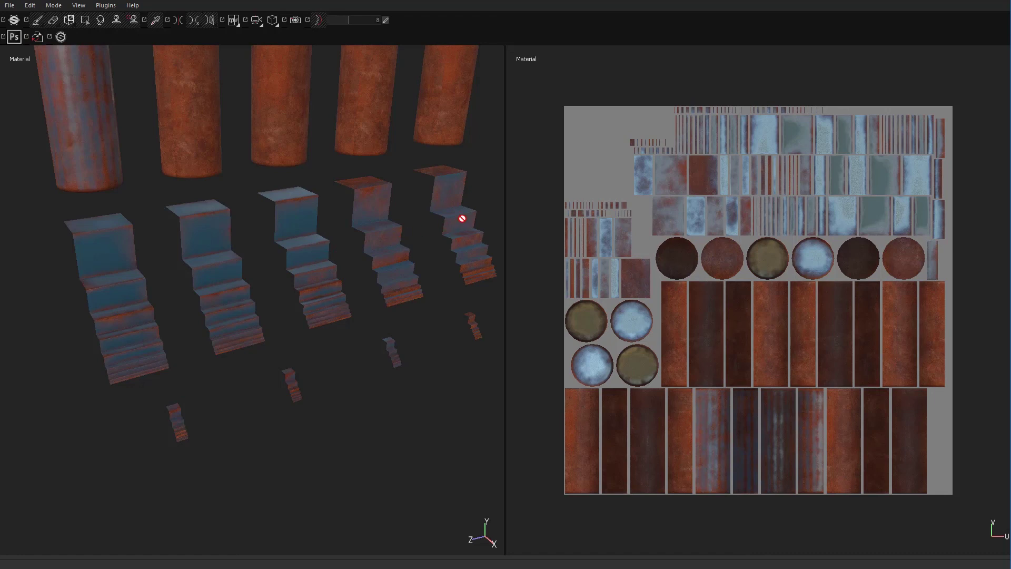
middle_click_drag(384, 293, 321, 310, "alt")
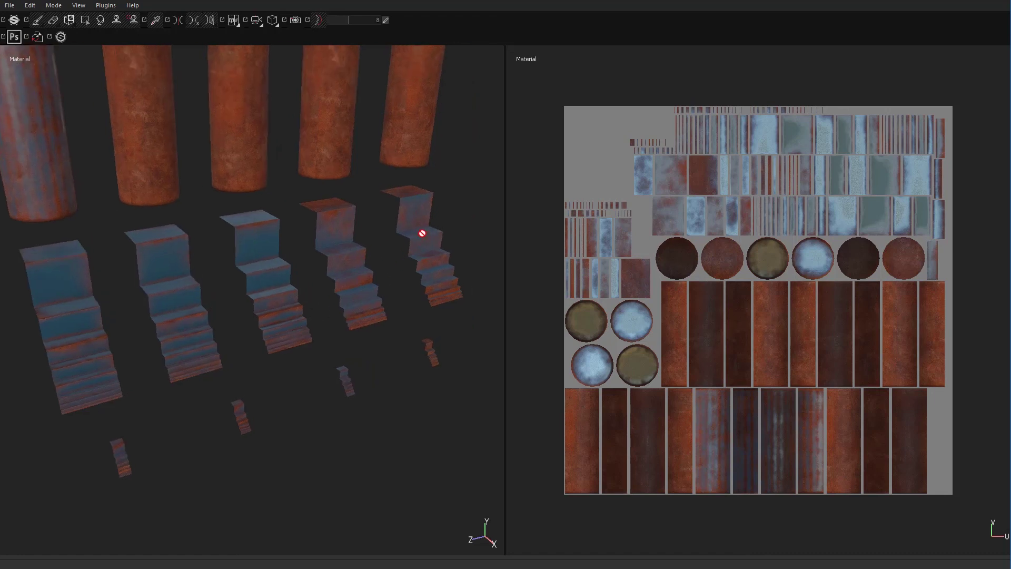
scroll(149, 314, "up", 10)
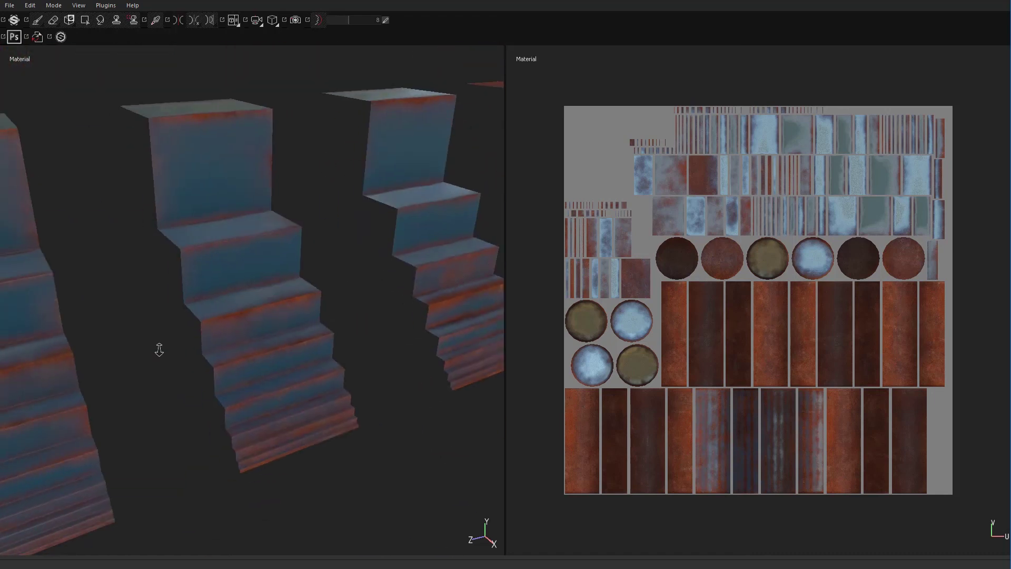
scroll(225, 310, "up", 3)
middle_click_drag(390, 325, 37, 327, "alt")
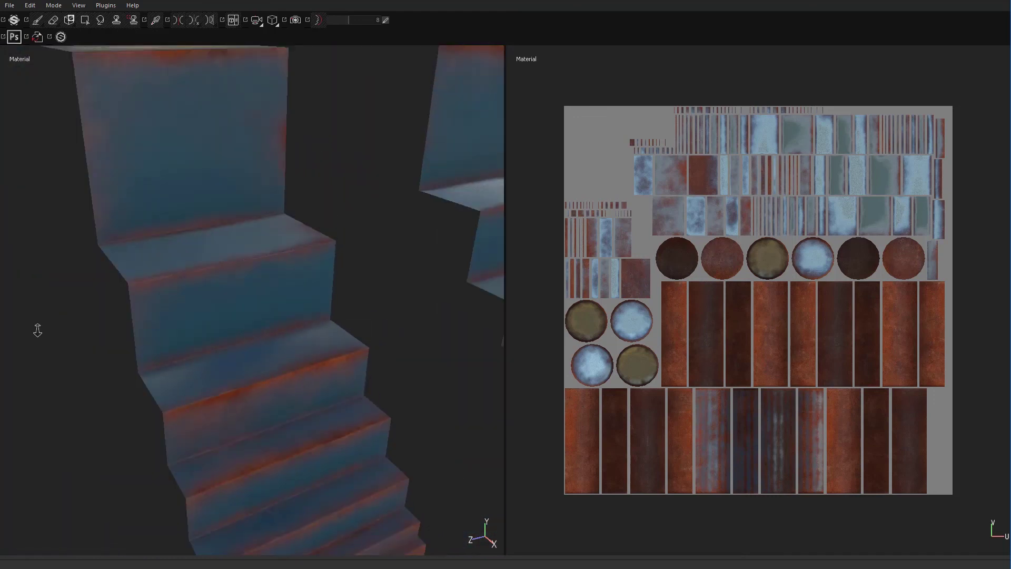
middle_click_drag(237, 327, 90, 372, "alt")
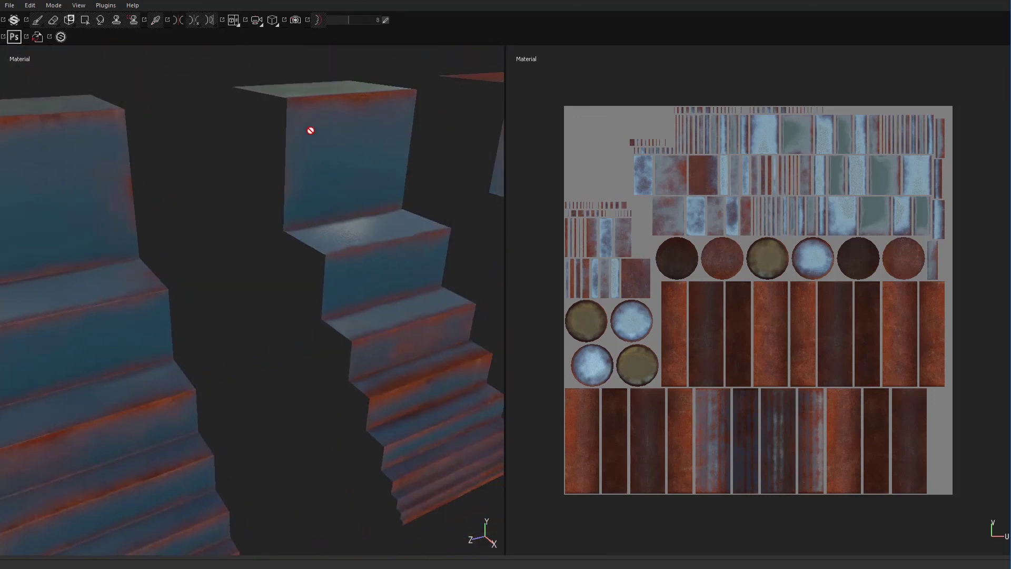
left_click_drag(355, 370, 97, 209, "alt")
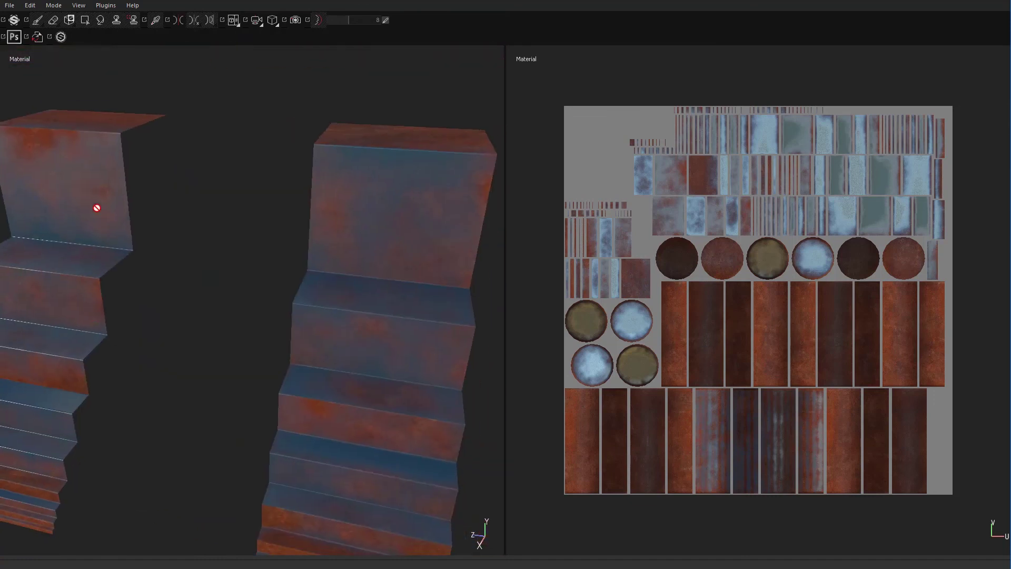
left_click_drag(391, 378, 272, 232, "alt")
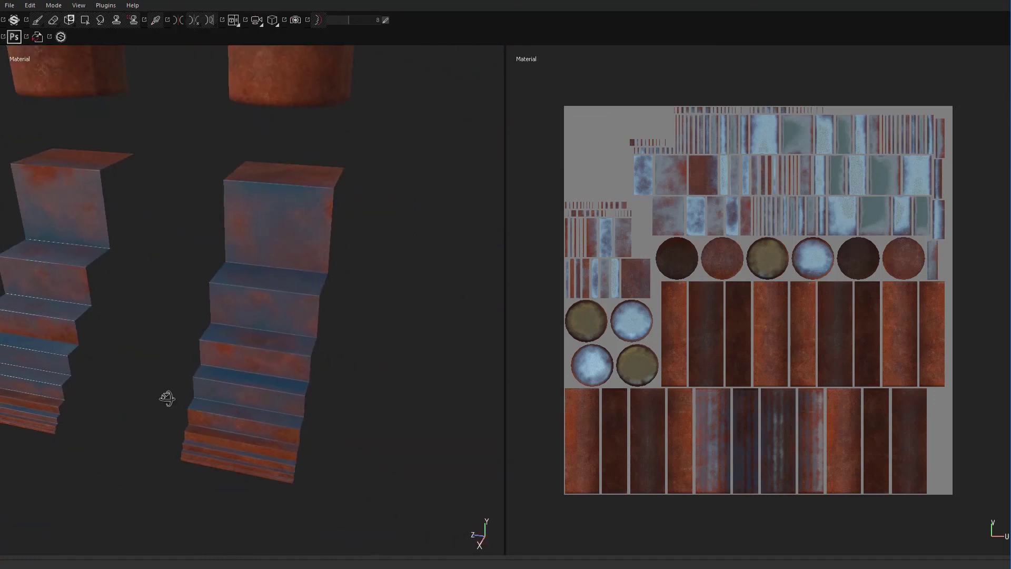
Compare the rust on the small staircases with that on the large staircases behind them.
left_click_drag(165, 397, 386, 305, "alt")
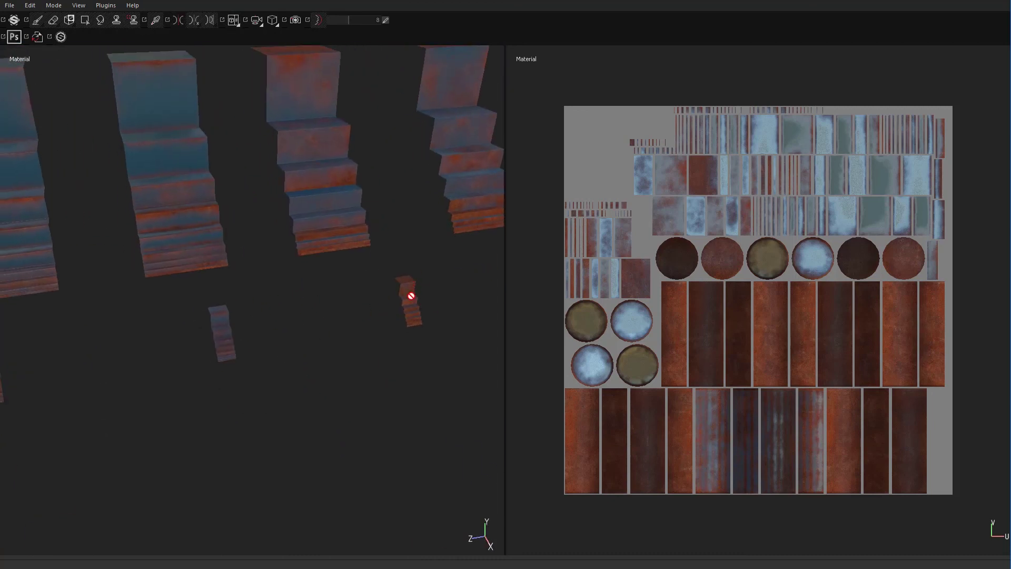
left_click_drag(229, 362, 409, 307, "alt")
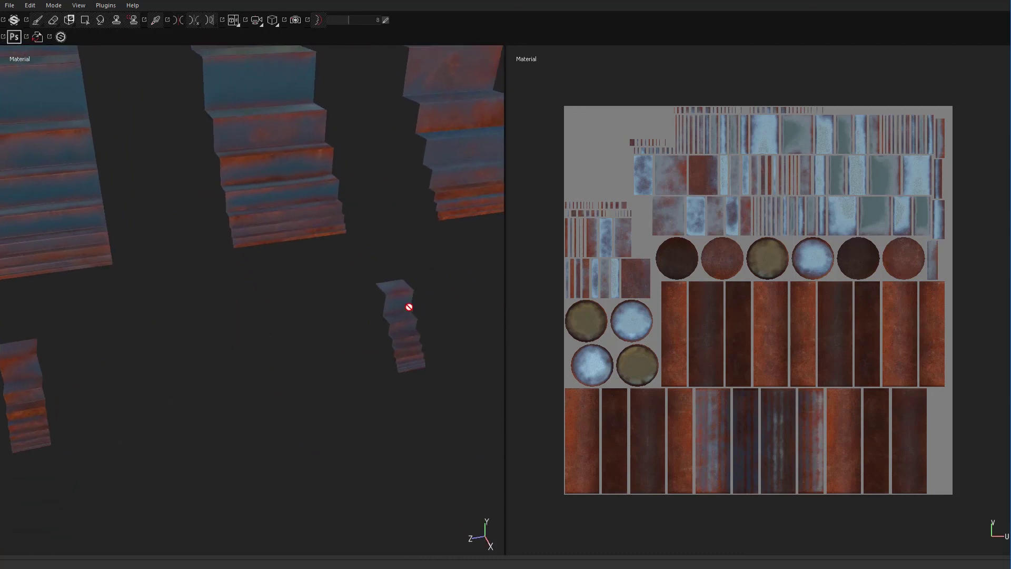
middle_click_drag(272, 362, 217, 374, "alt")
right_click_drag(217, 375, 208, 391, "alt")
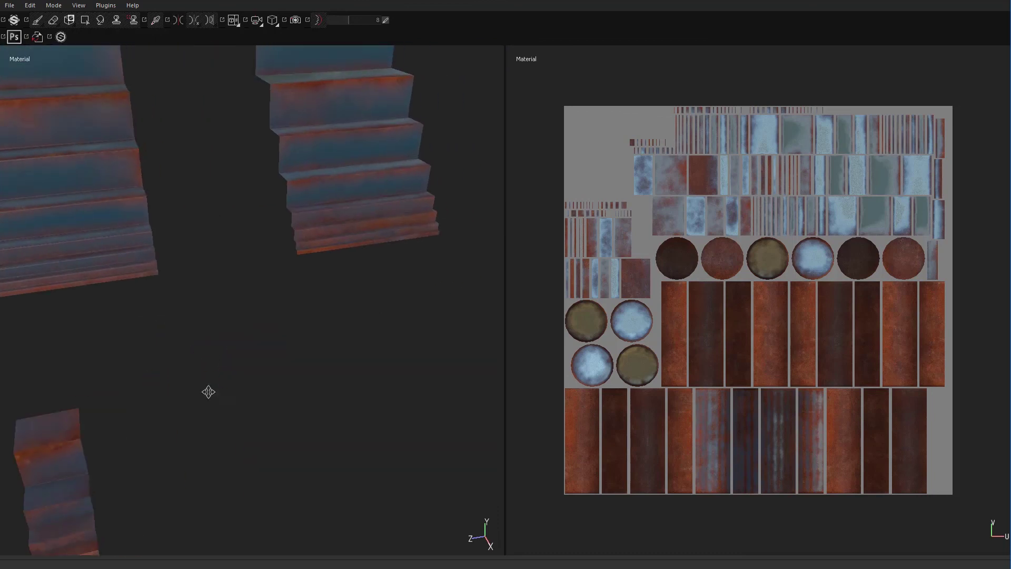
middle_click_drag(208, 390, 279, 360, "alt")
left_click_drag(279, 361, 248, 401, "alt")
right_click_drag(248, 401, 439, 407, "alt")
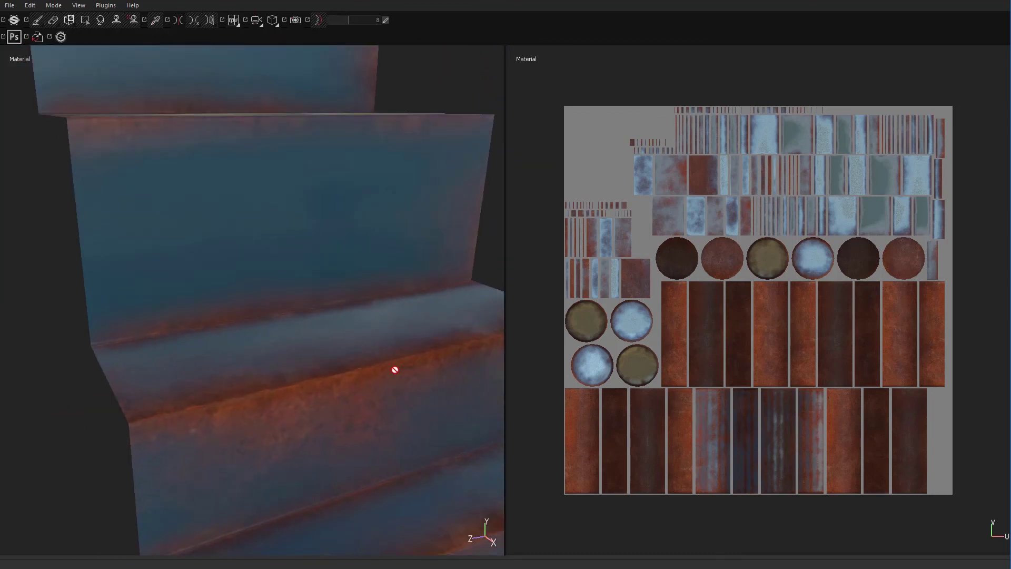
right_click_drag(395, 370, 176, 341, "alt")
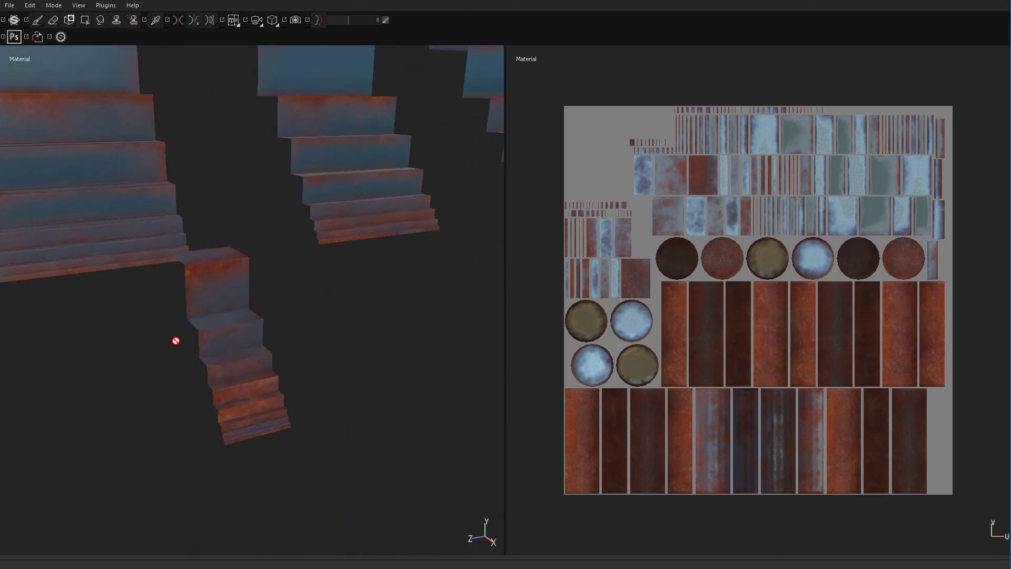
middle_click_drag(176, 341, 268, 393, "alt")
left_click_drag(269, 393, 162, 322, "alt")
right_click_drag(336, 390, 326, 357, "alt")
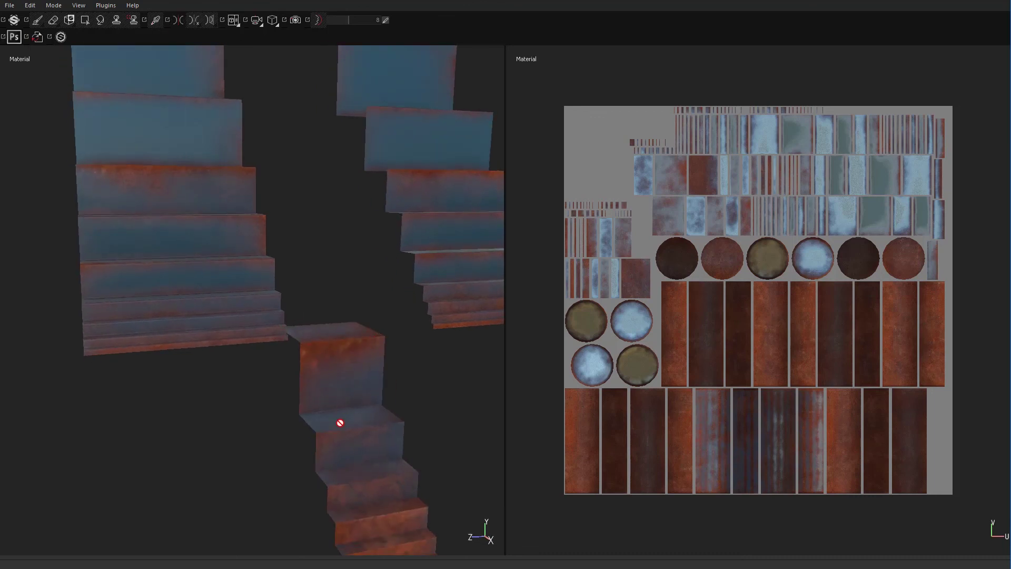
scroll(320, 322, "down", 5)
left_click_drag(255, 275, 207, 347, "alt")
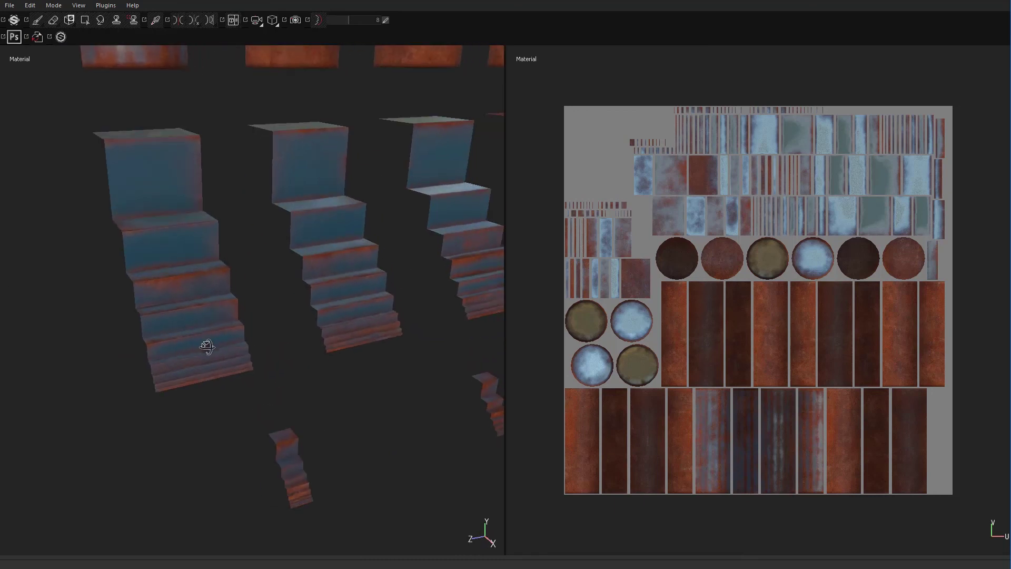
left_click_drag(210, 296, 279, 372, "alt")
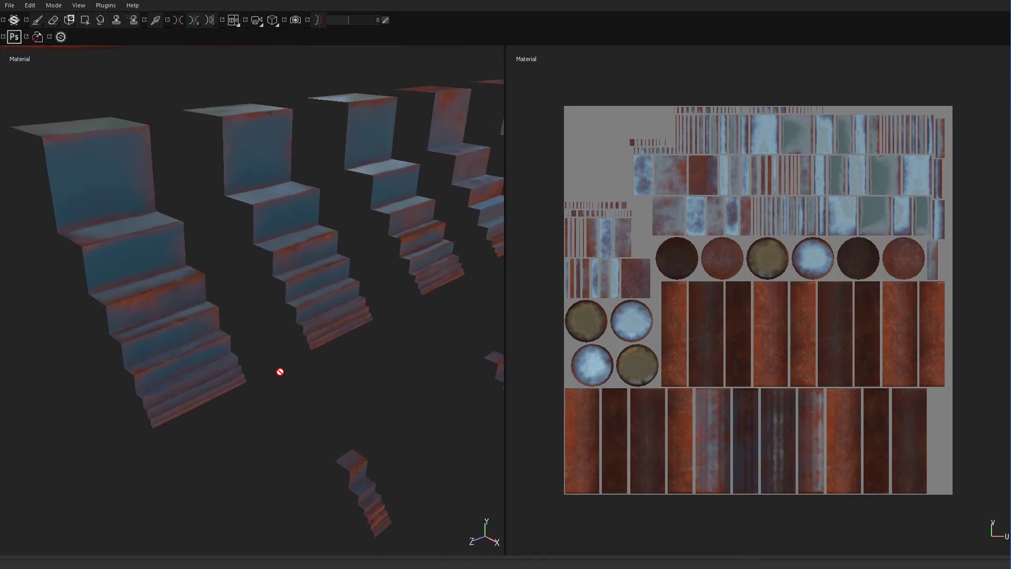